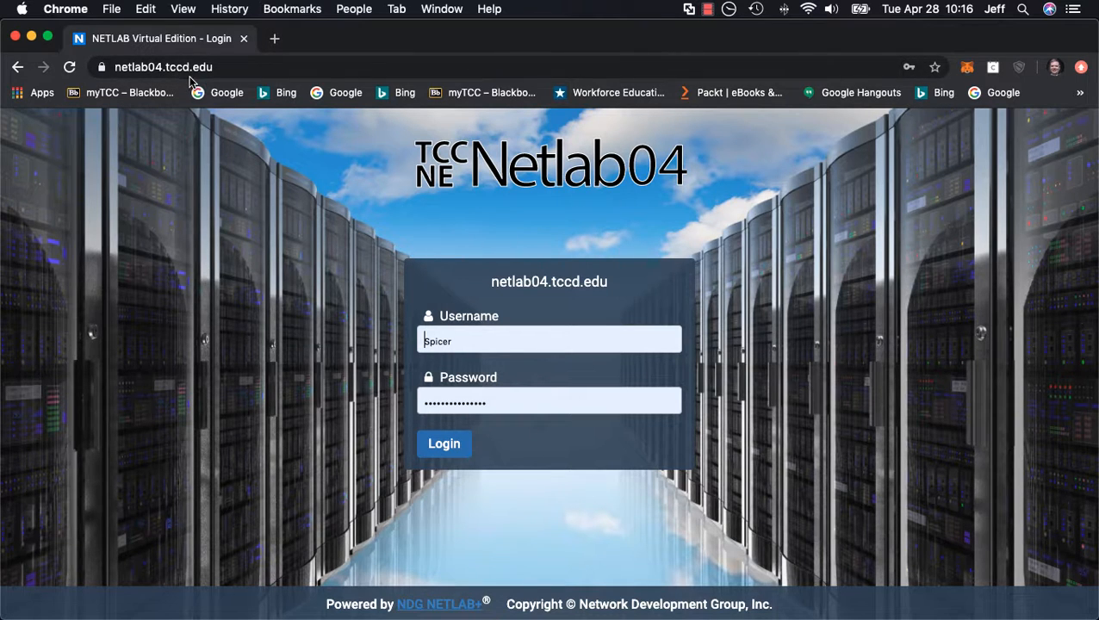
Step: Log in to netlab04.tccd.edu with the prefilled credentials and start a new lab reservation for yourself
drag(215, 68, 112, 67)
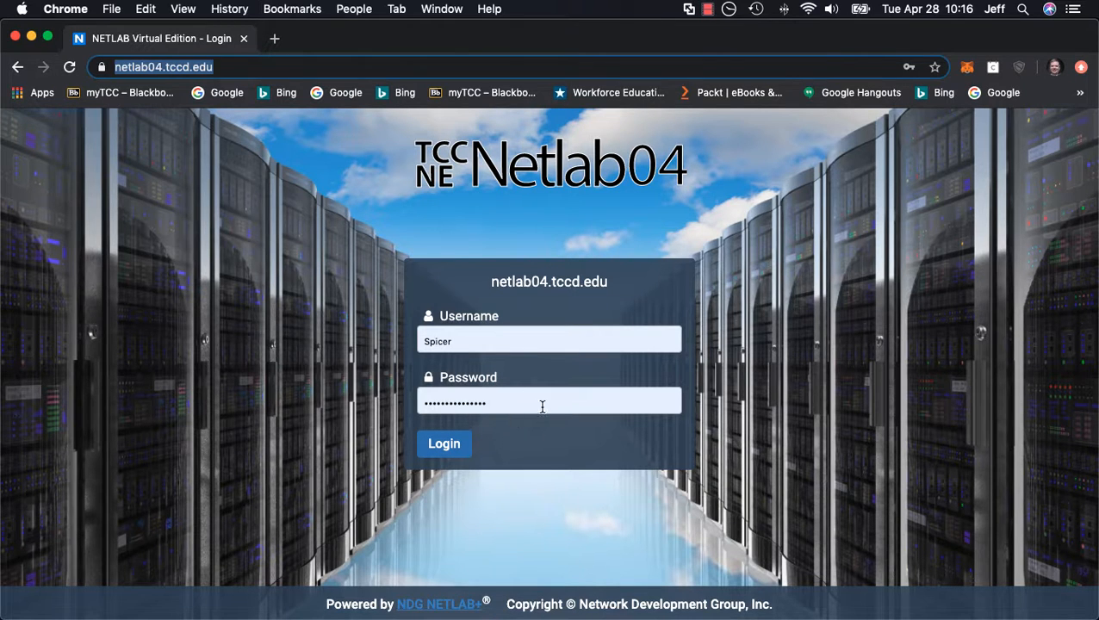
click(456, 445)
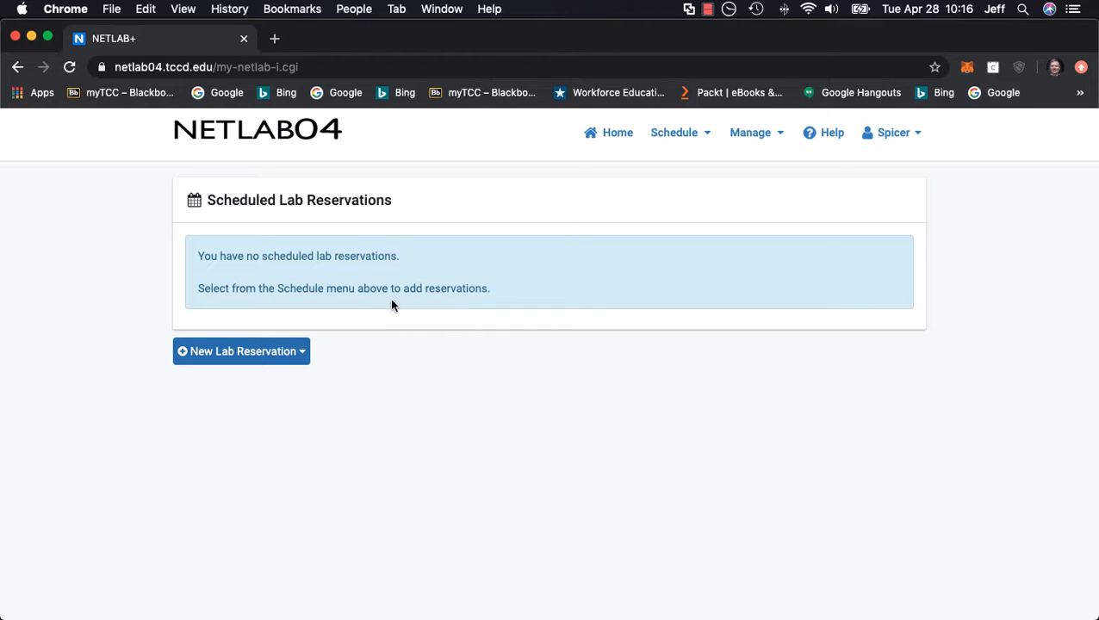
click(303, 358)
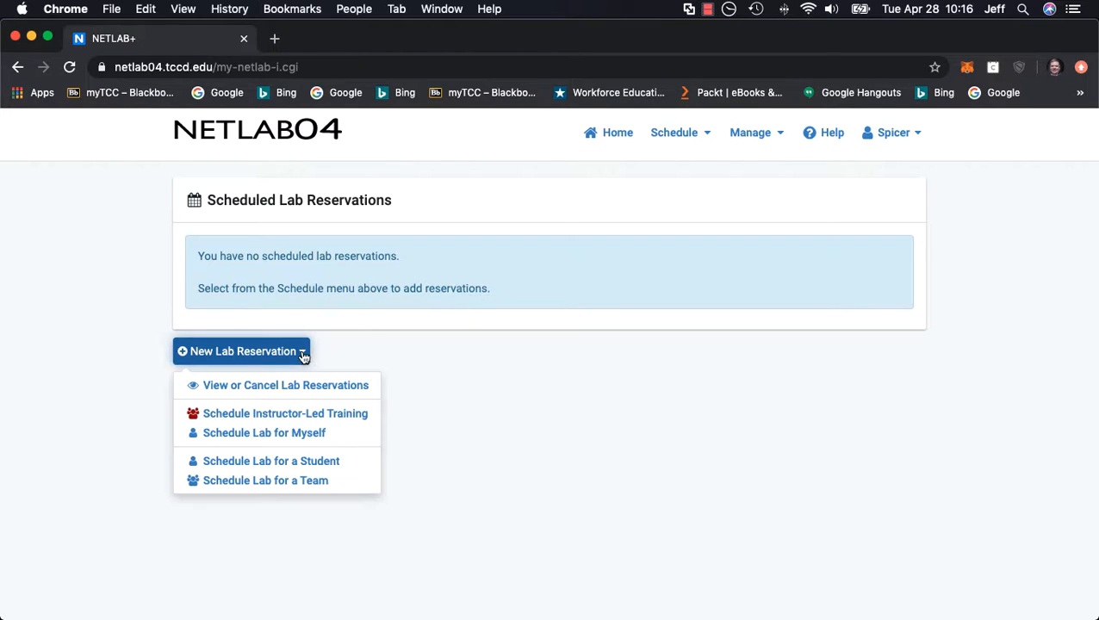
click(319, 440)
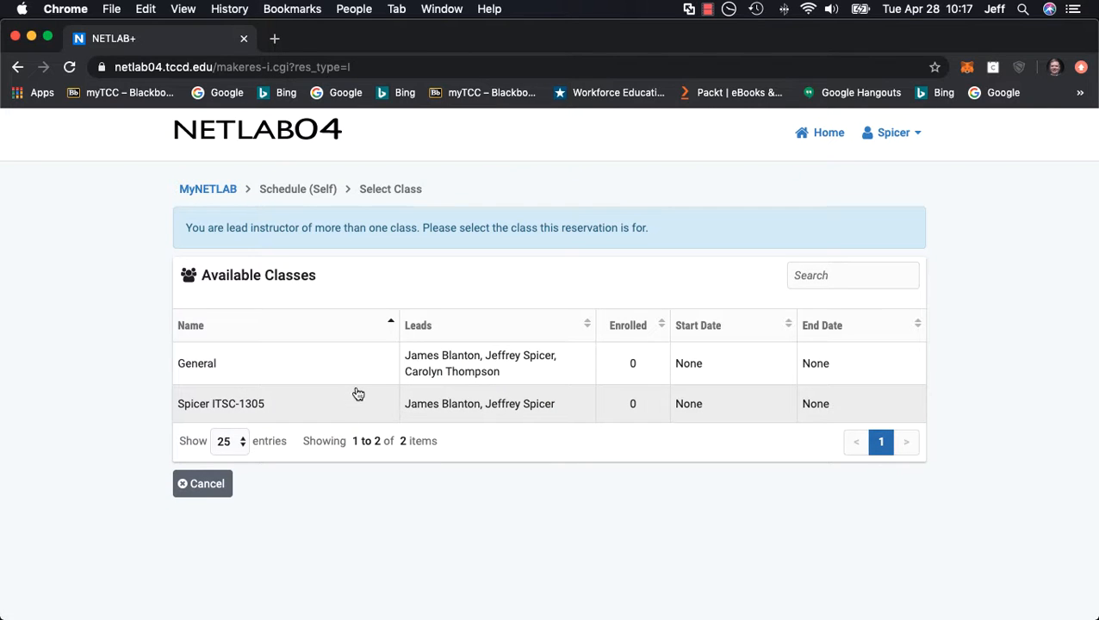
Step: Reserve the Workstation lab from the first-listed ITSC 1305 content in the General class, on ITSC 1305 Workstation Pod 180 at the current time
click(235, 370)
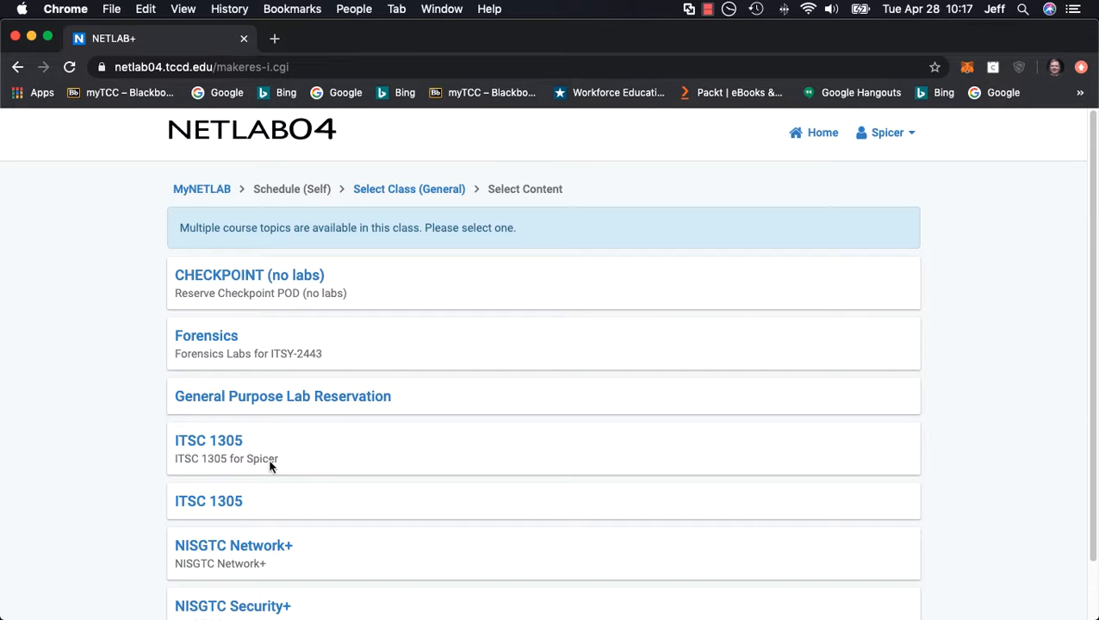
click(226, 441)
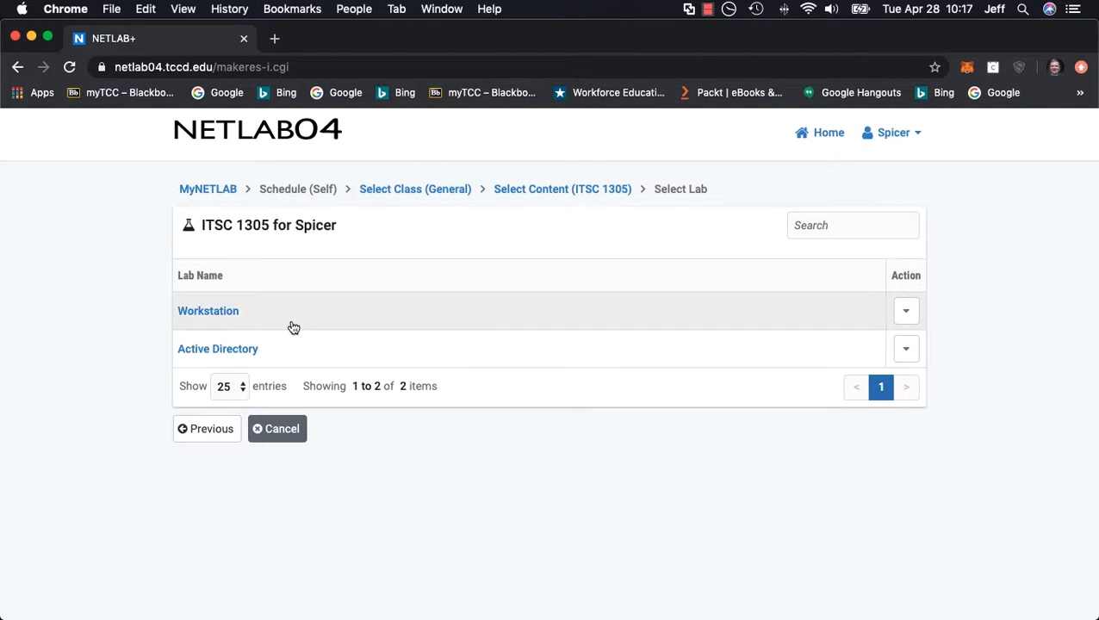
click(229, 318)
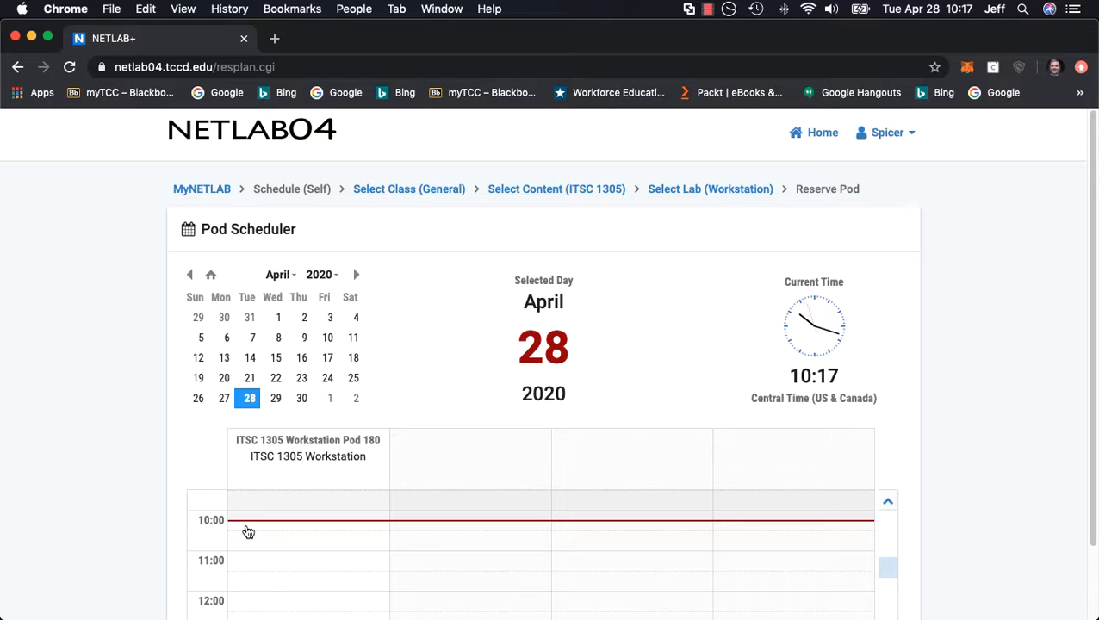
click(247, 527)
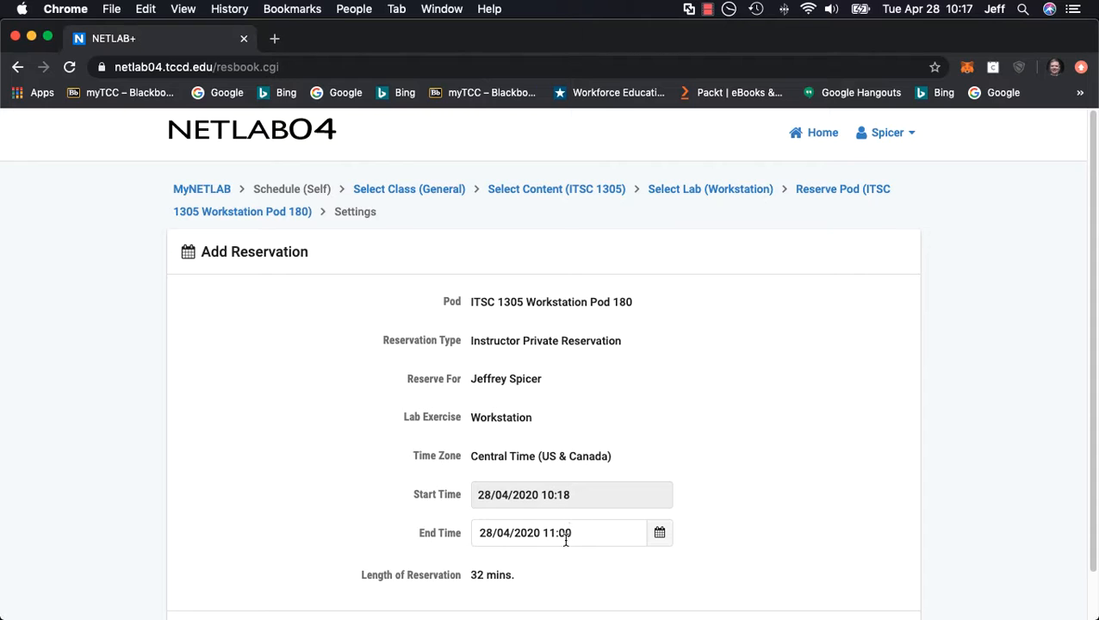
Step: Set the reservation's end time to 28/04/2020 13:00 and submit the reservation
click(659, 535)
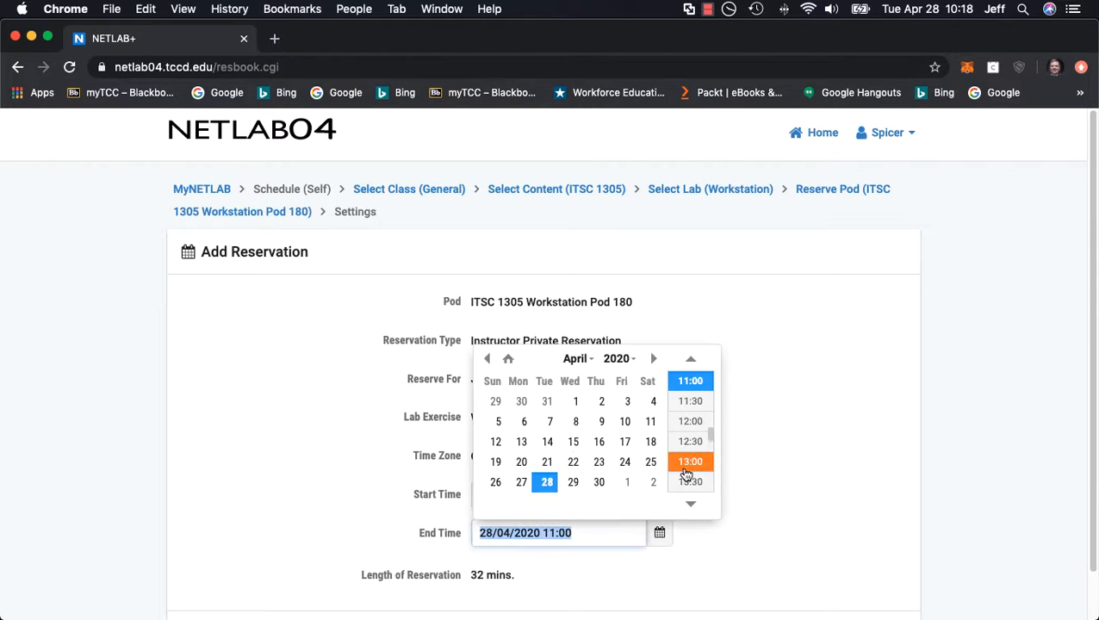
click(694, 402)
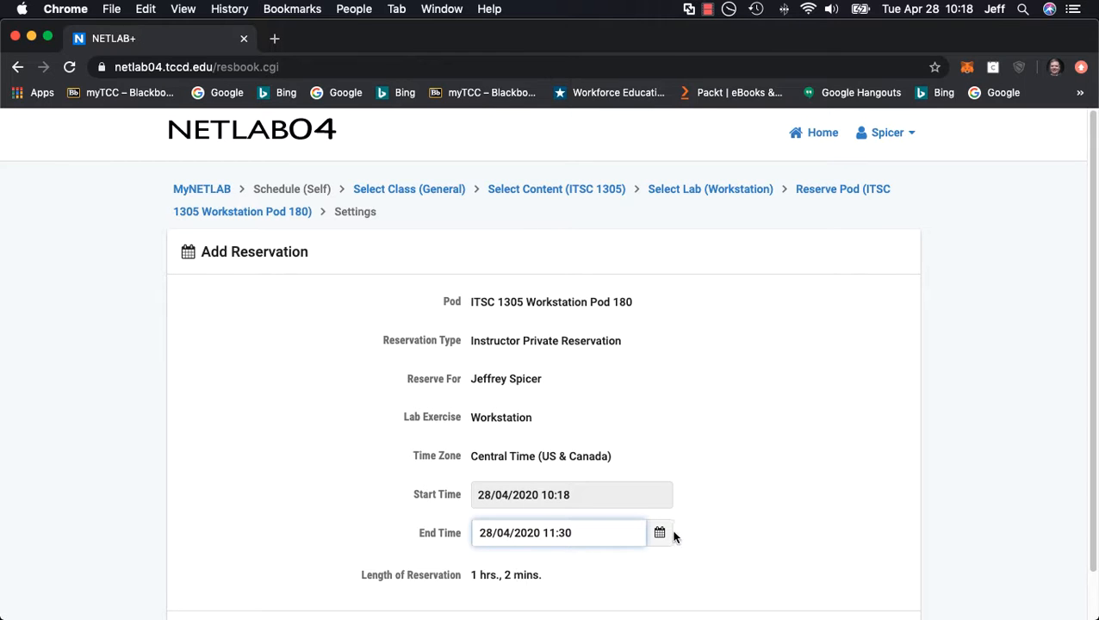
scroll(1085, 430, down, 3)
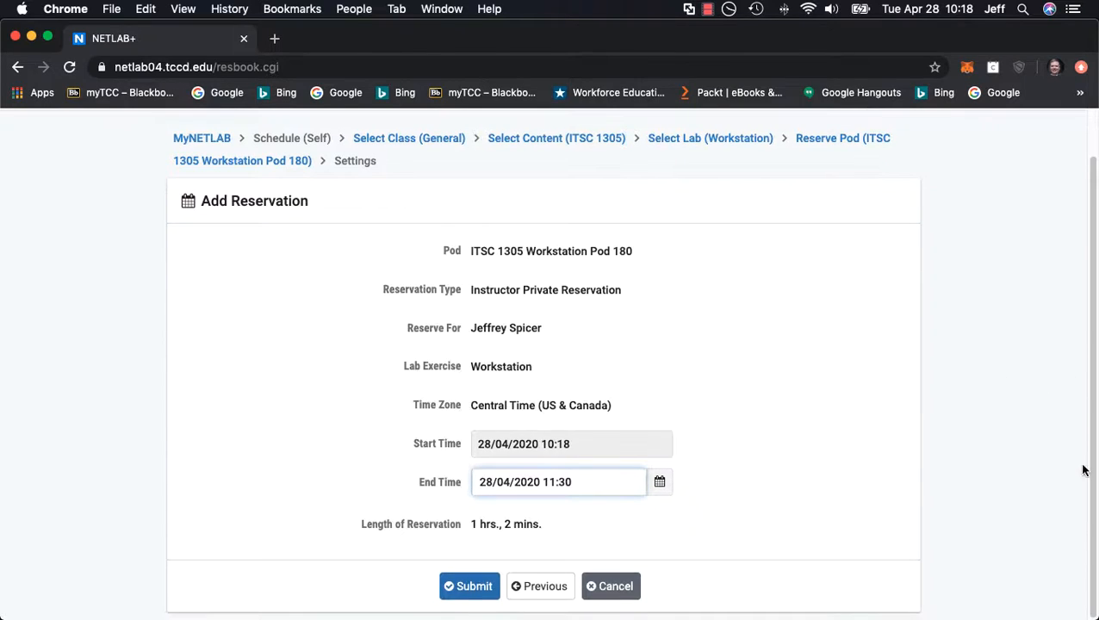
click(659, 485)
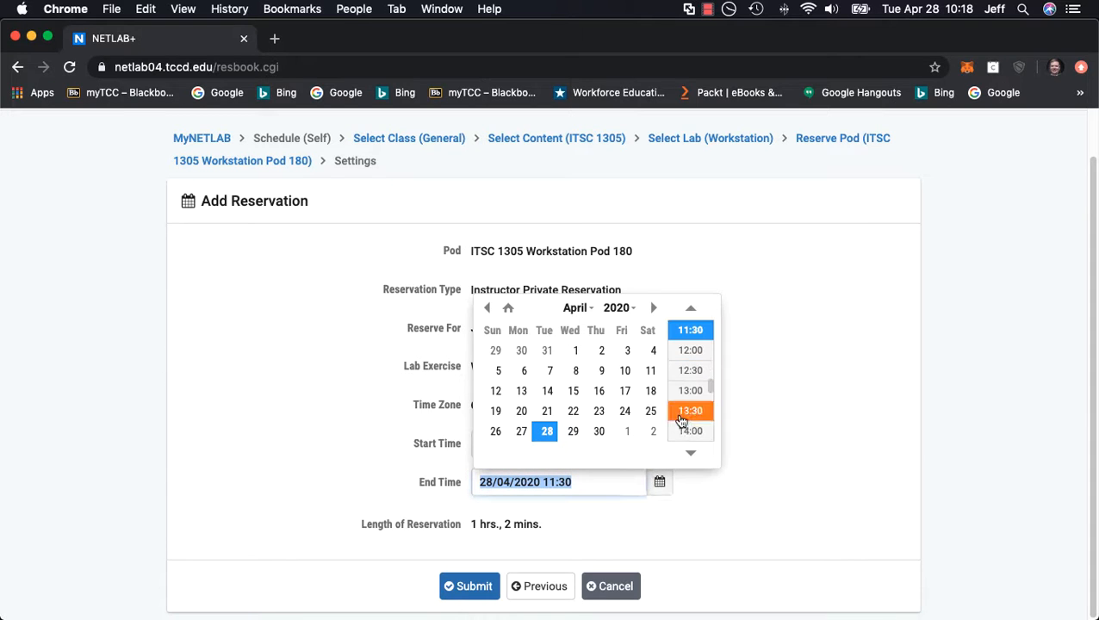
click(690, 393)
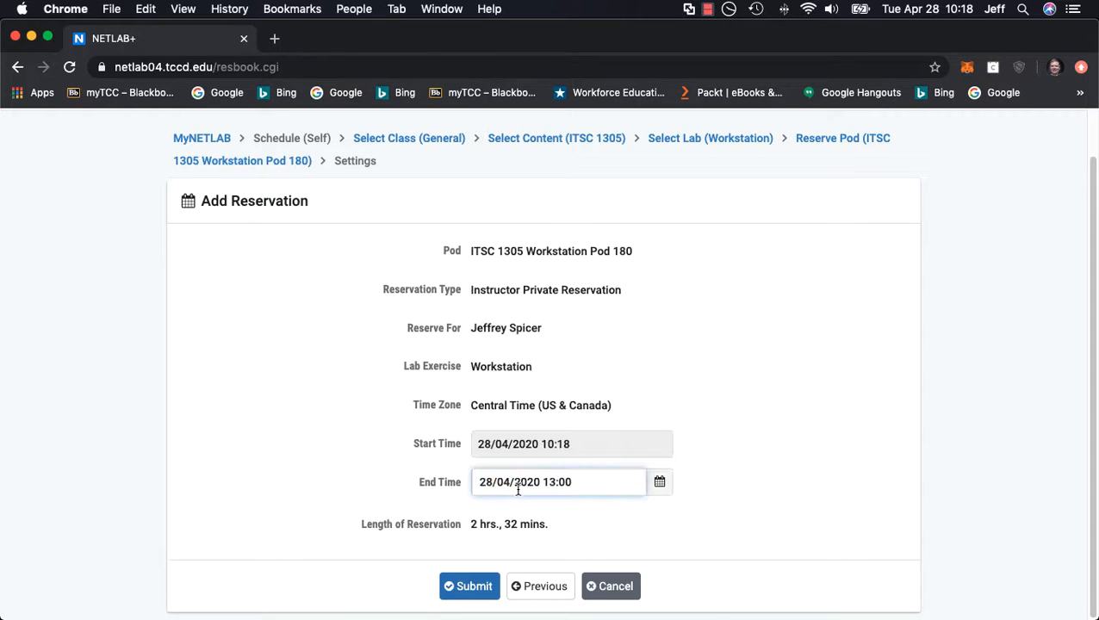
click(475, 589)
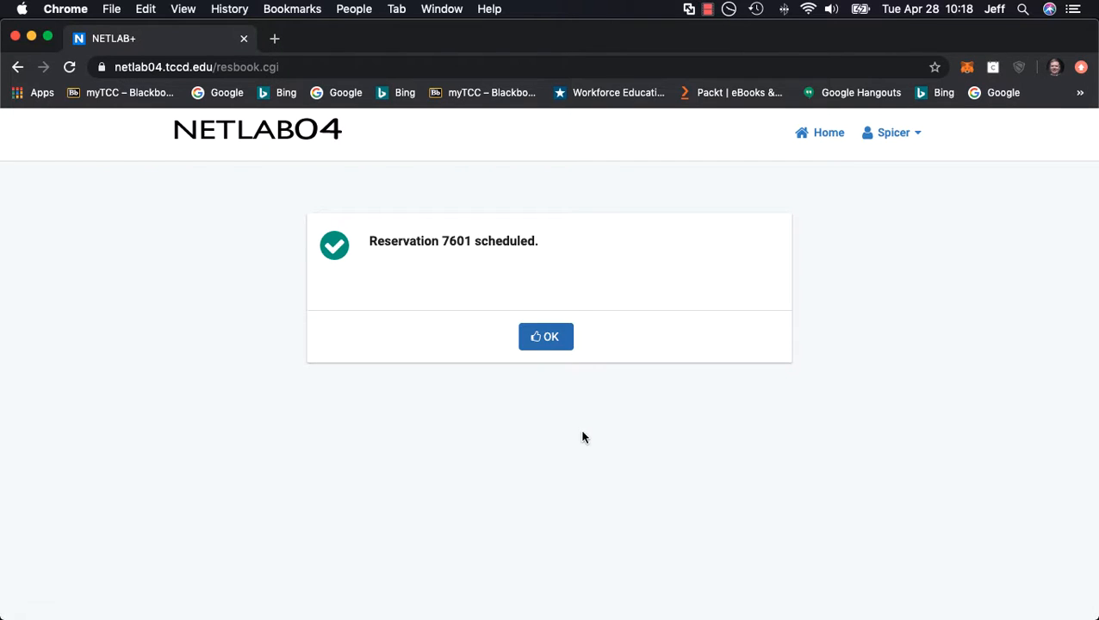
click(542, 337)
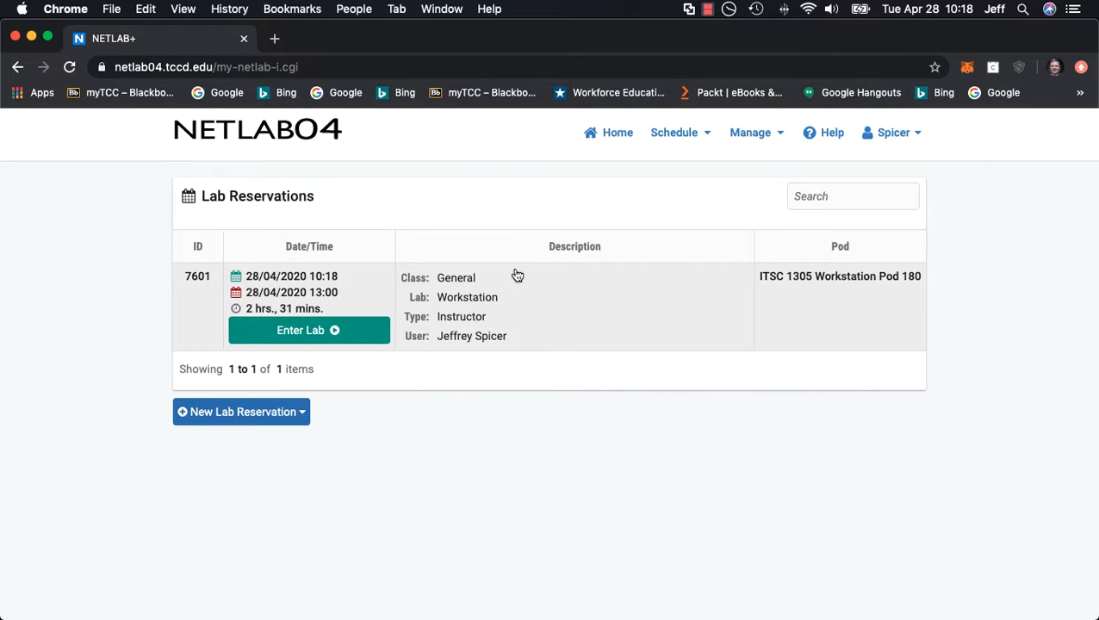
Step: Enter the reserved lab's Workstation machine and sign in to the student account with its password
click(348, 336)
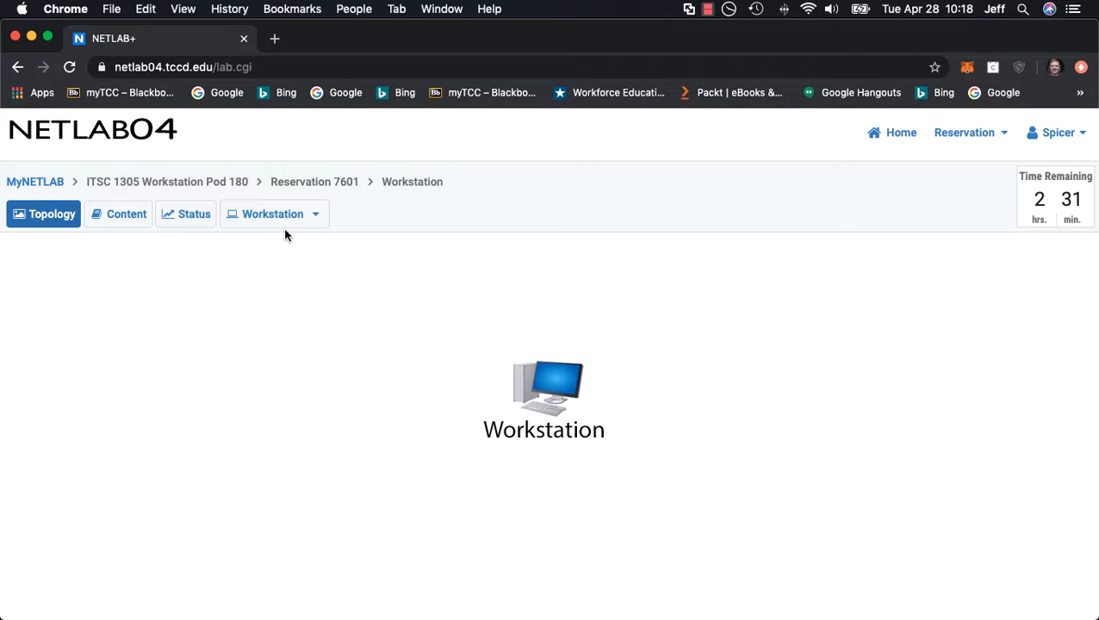
click(314, 217)
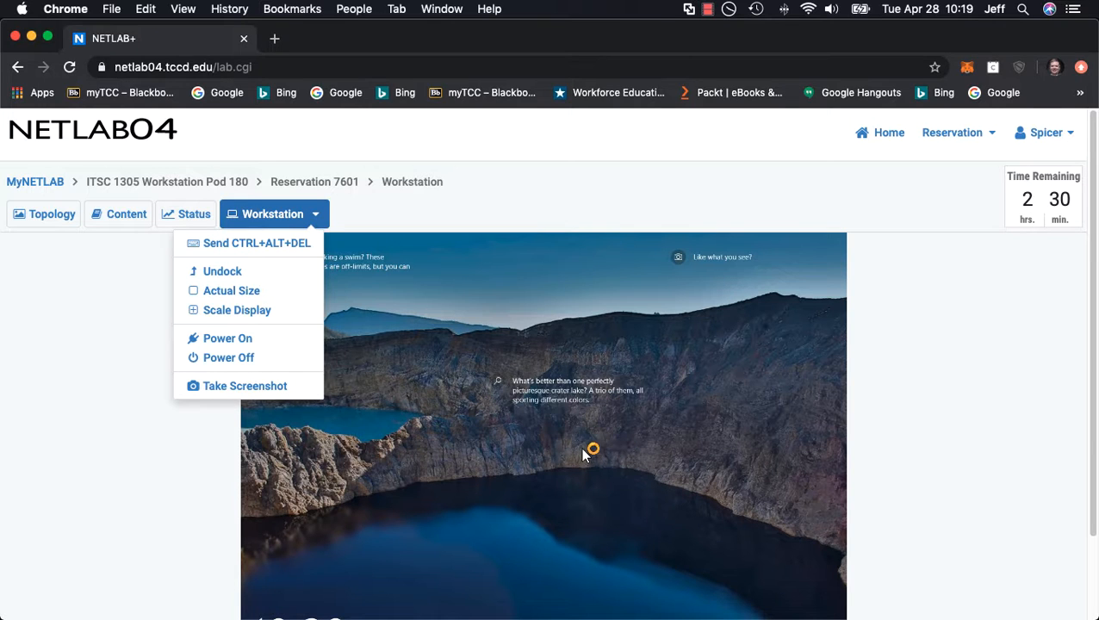
drag(1094, 323, 1097, 415)
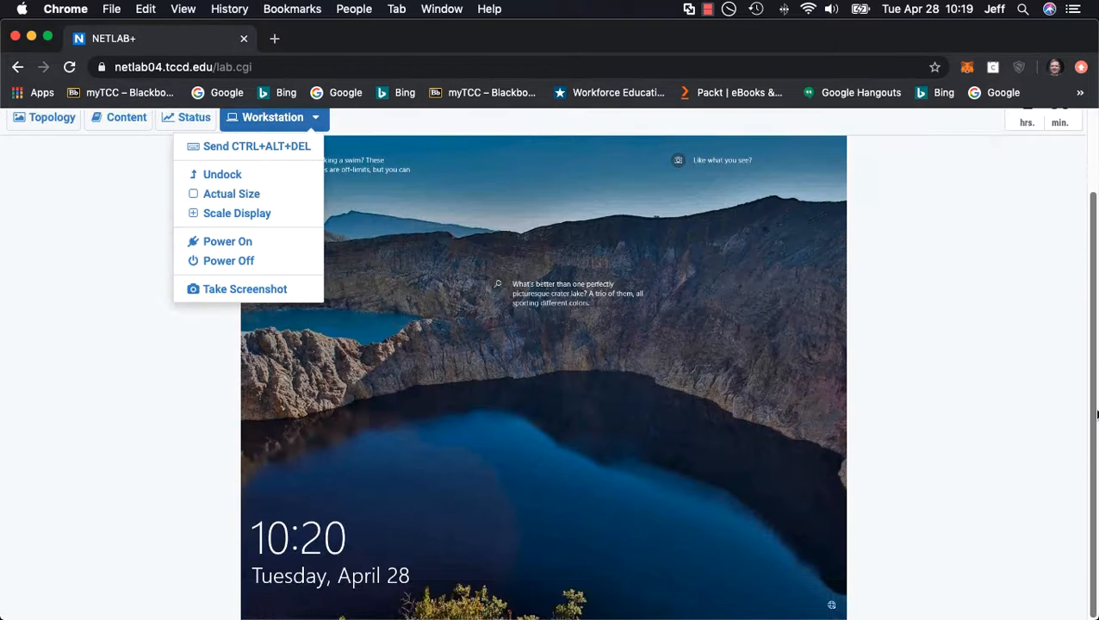
click(565, 375)
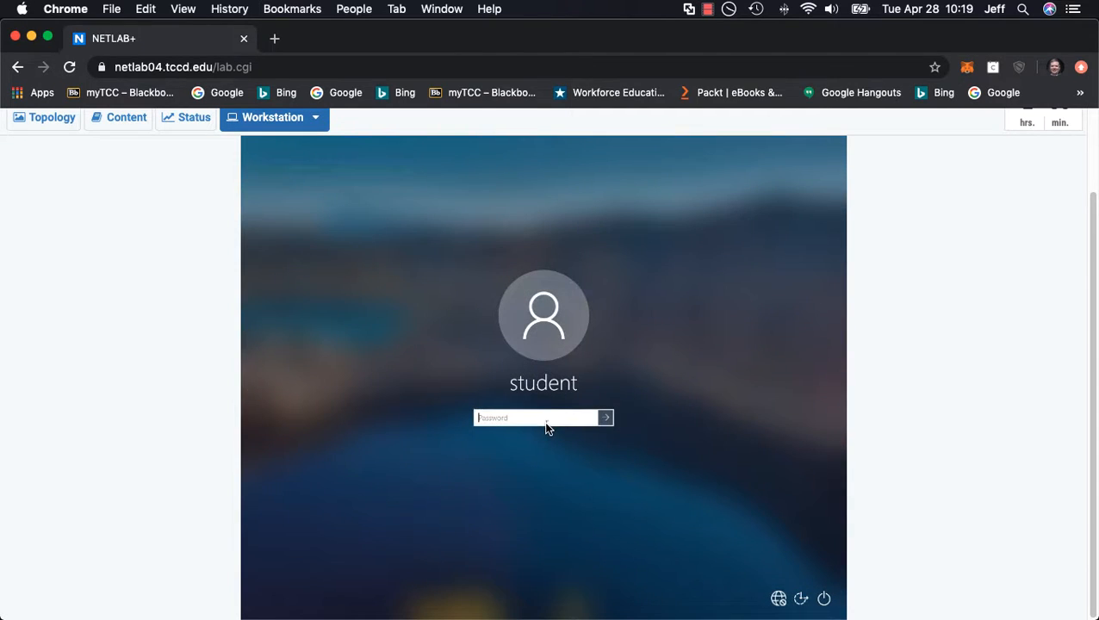
text(•)
key(Return)
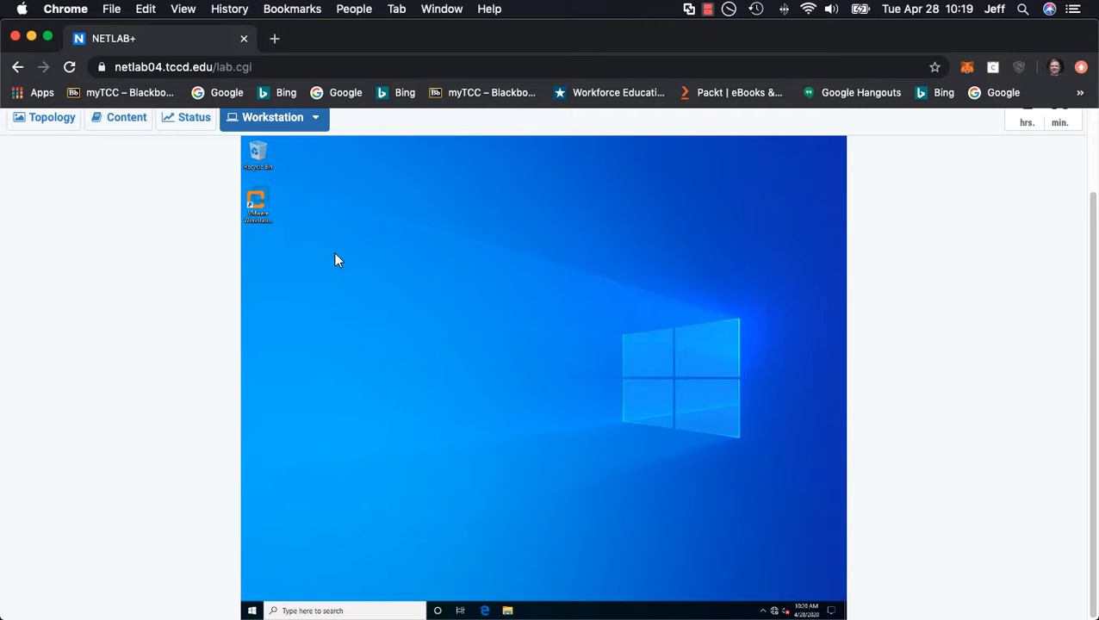
Step: Launch VMware Workstation on the remote desktop and begin a new virtual machine with the Typical configuration
double_click(258, 205)
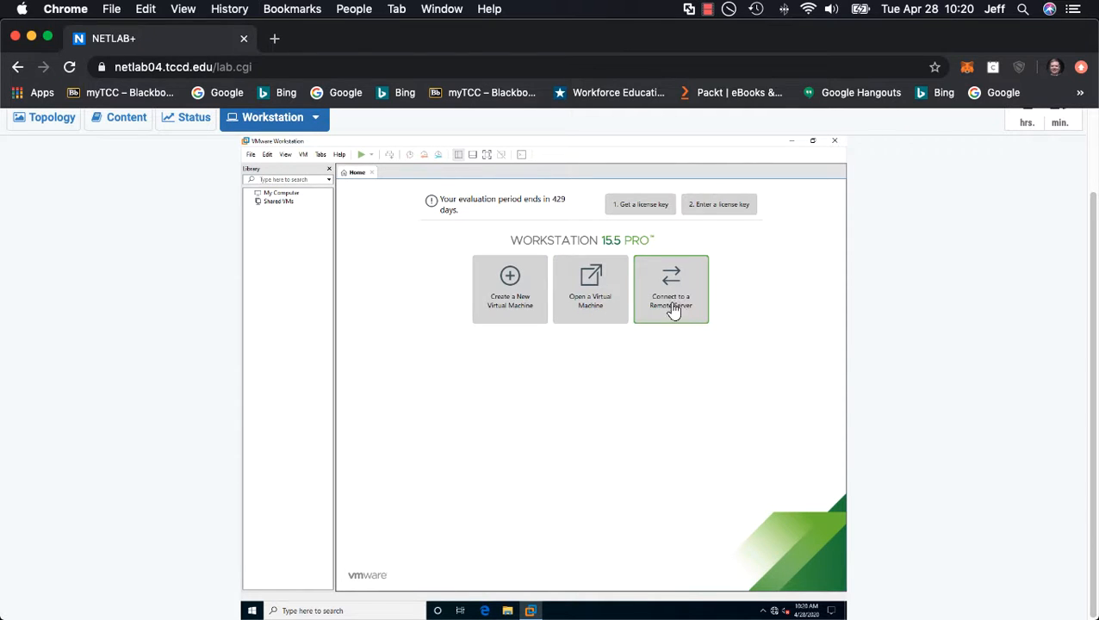
click(518, 288)
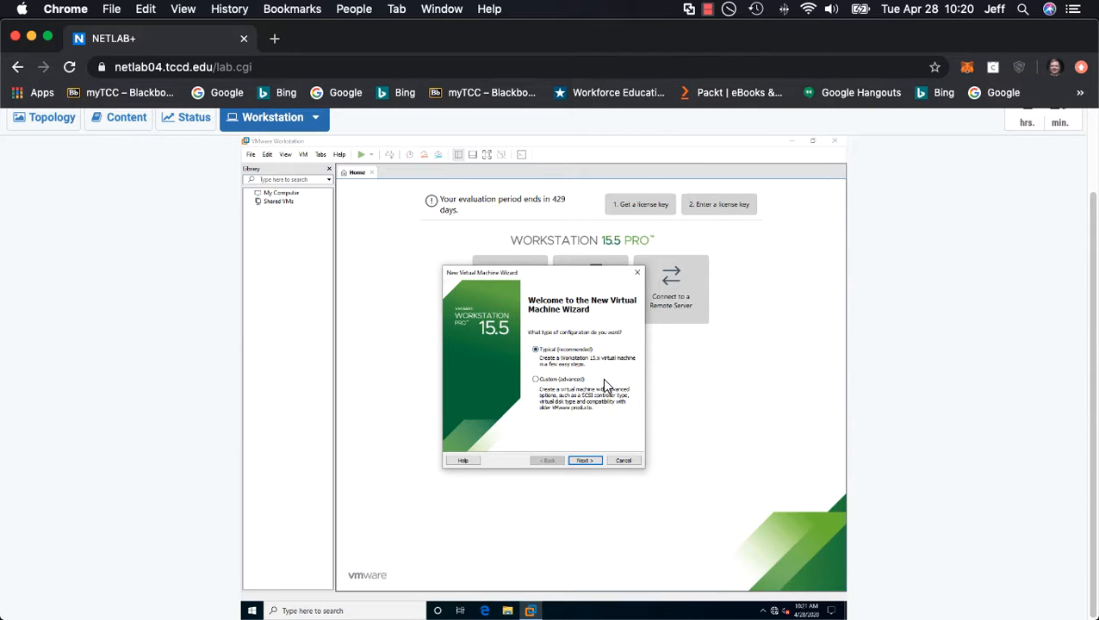
click(585, 461)
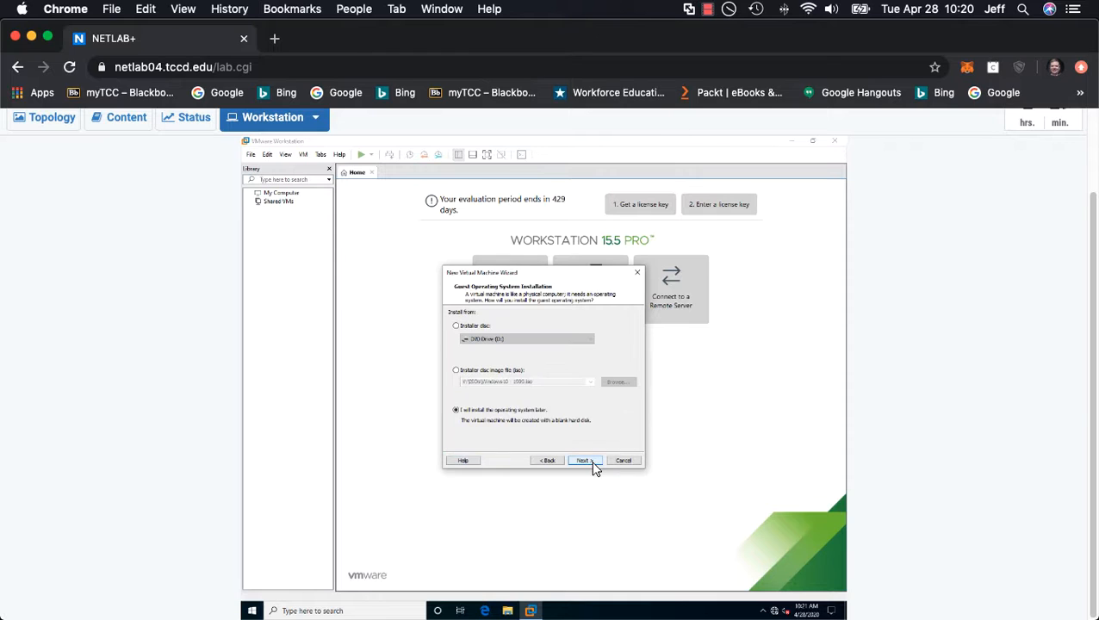
Step: Choose the Windows10 - 1909 ISO in V:\ISOs as the installer disc image for the guest operating system
click(455, 371)
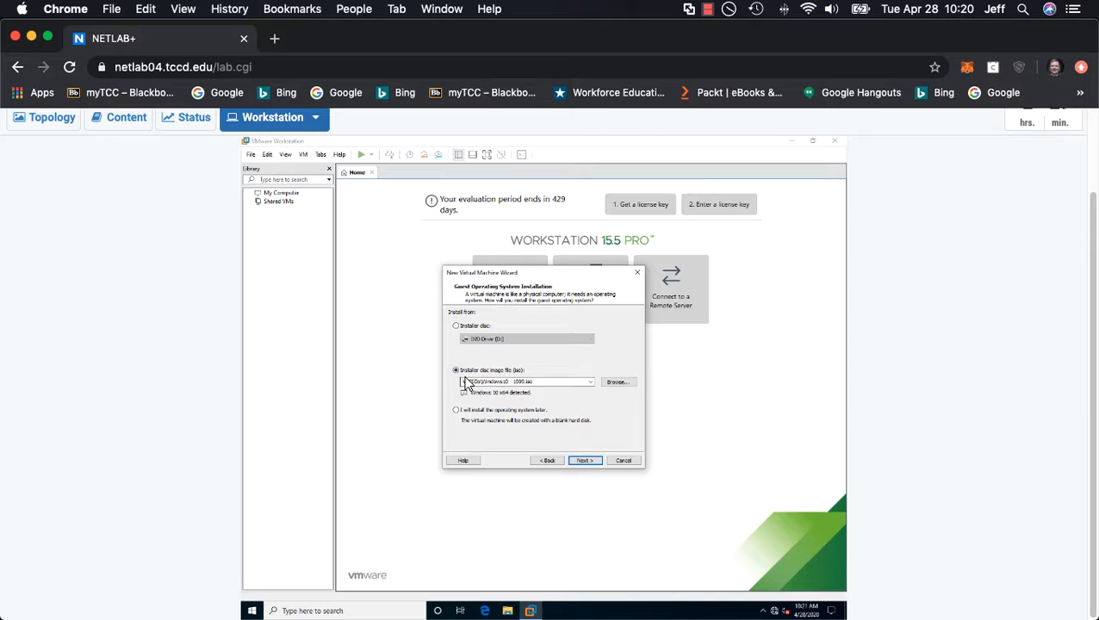
click(615, 383)
click(604, 381)
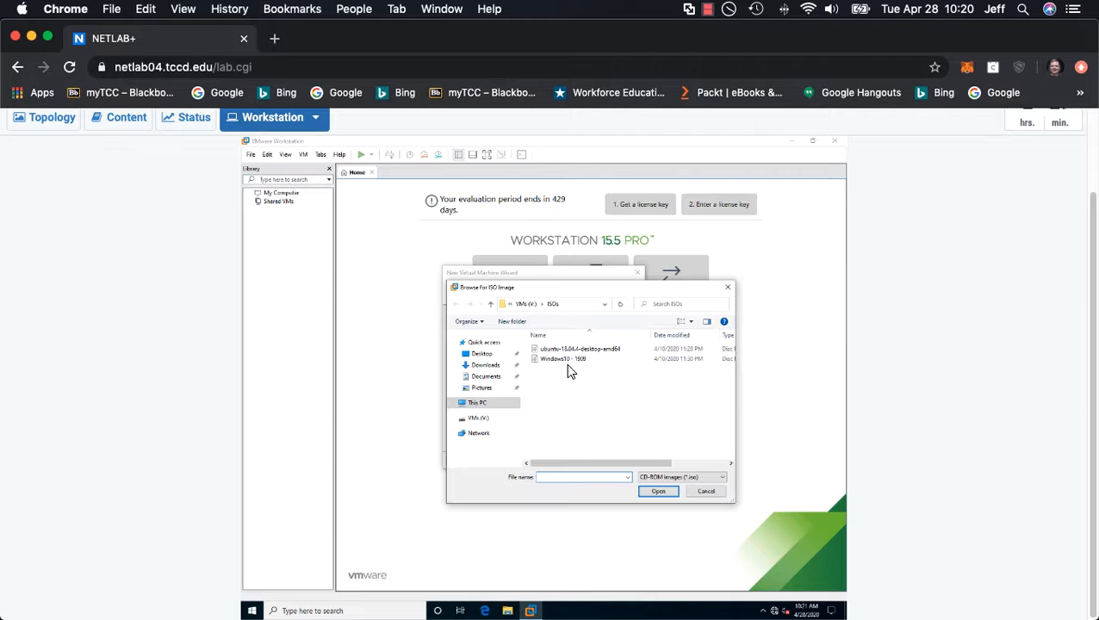
click(586, 305)
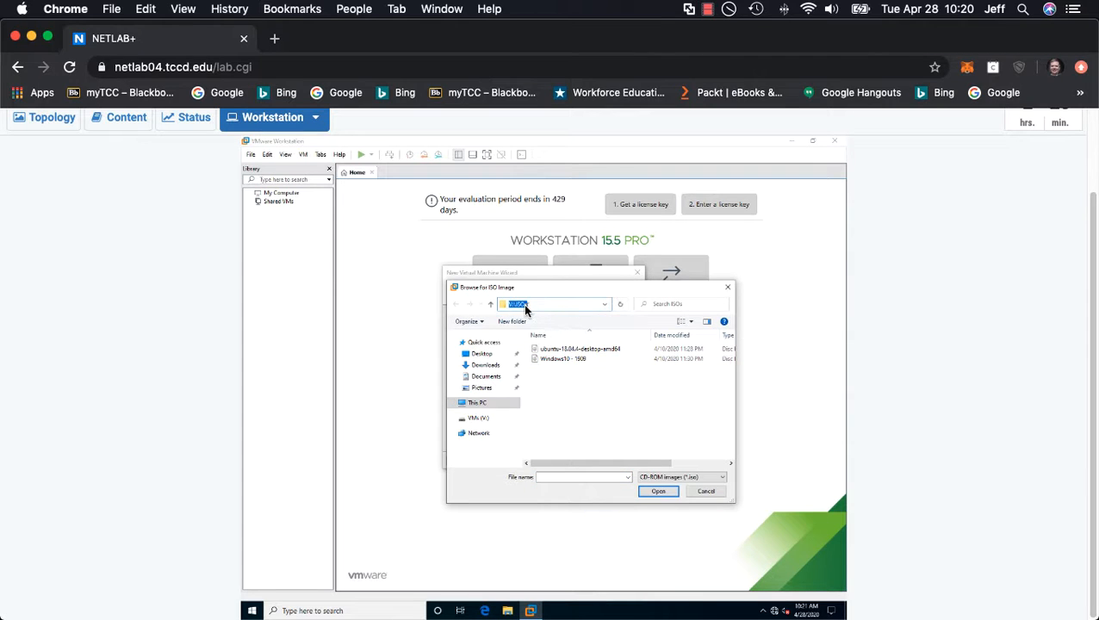
click(558, 360)
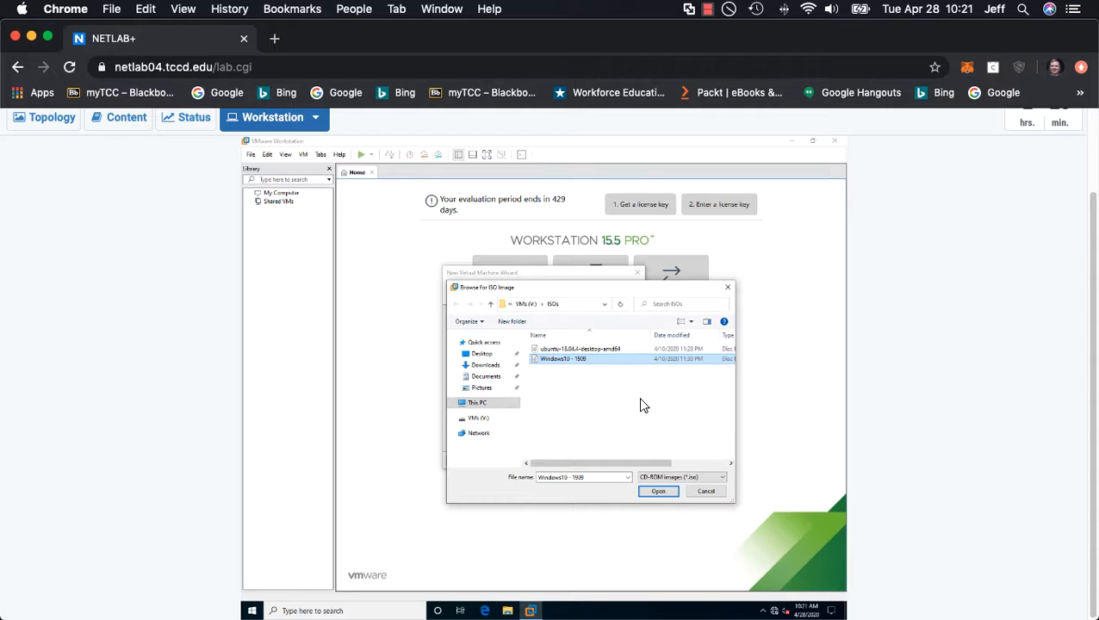
click(657, 491)
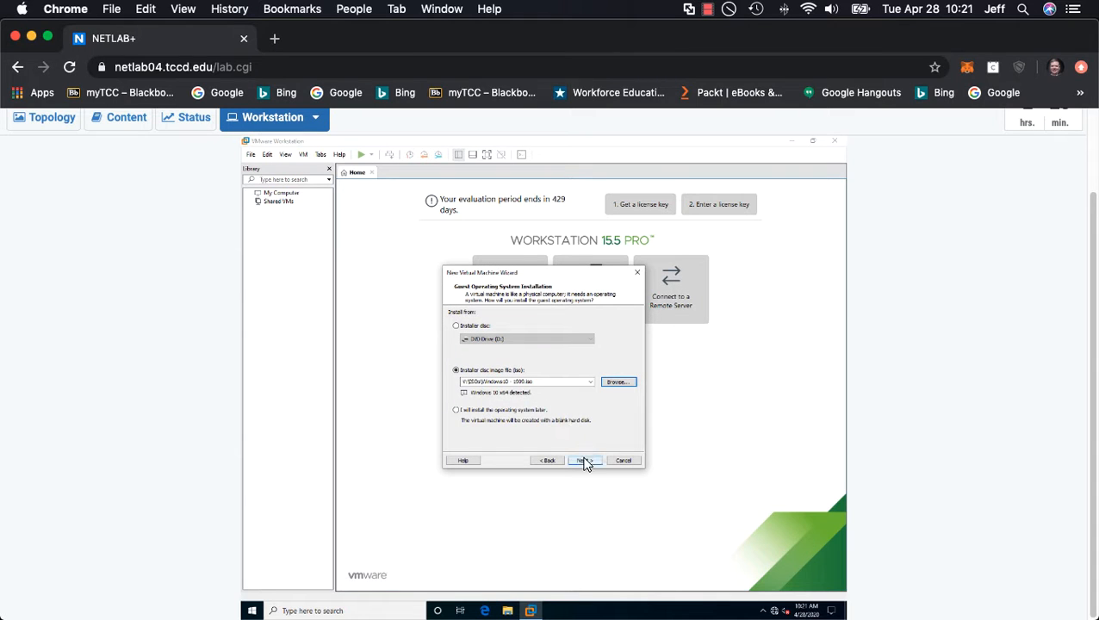
click(584, 461)
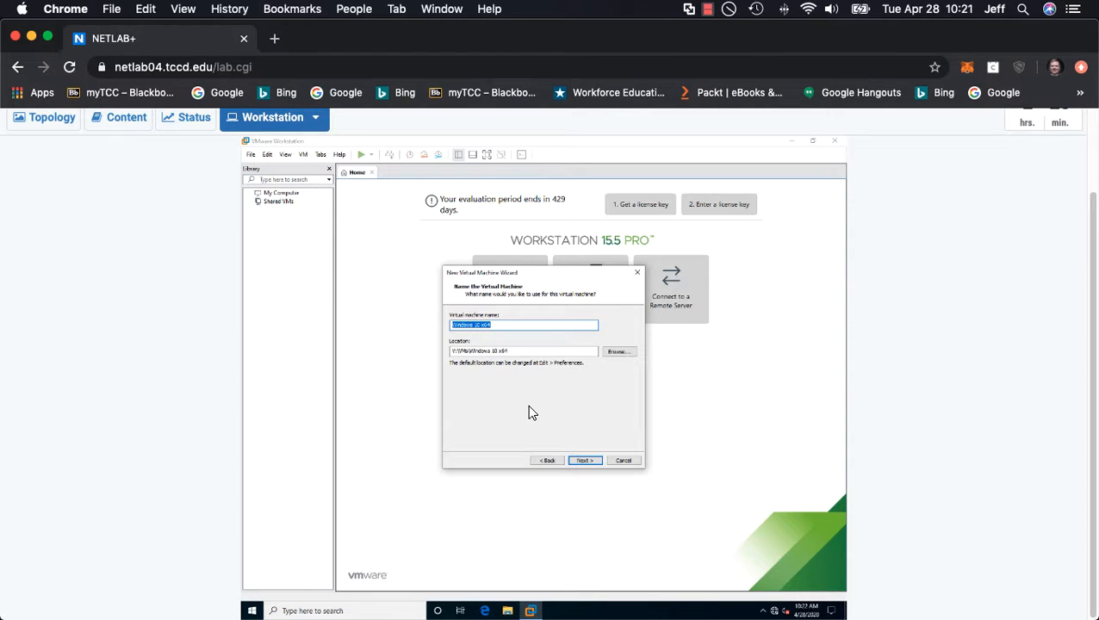
Step: Name the virtual machine Video VM and accept the default 60 GB disk split into multiple files
text(Video VM)
click(584, 462)
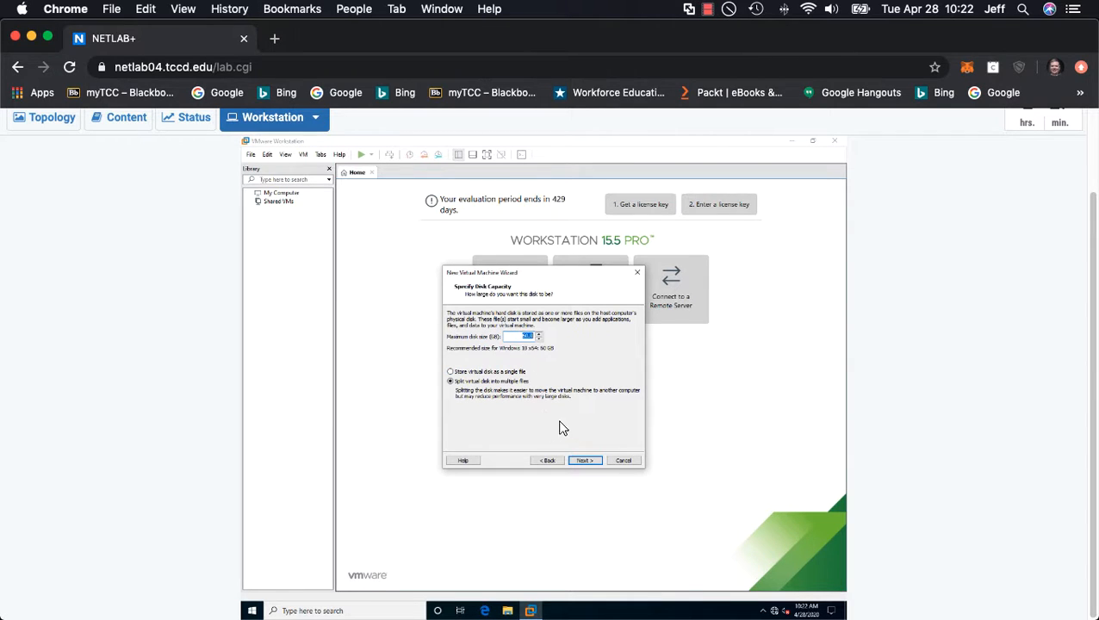
click(584, 462)
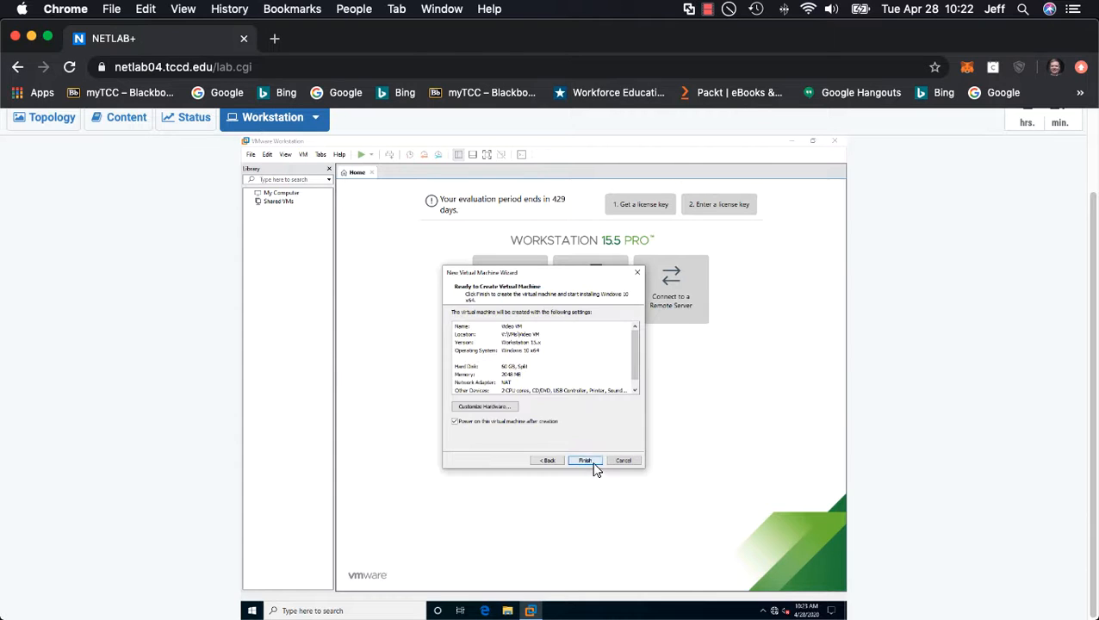
Step: Customize the virtual machine's processors by enabling Virtualize Intel VT-x/EPT or AMD-V/RVI, CPU performance counters and IOMMU
click(508, 409)
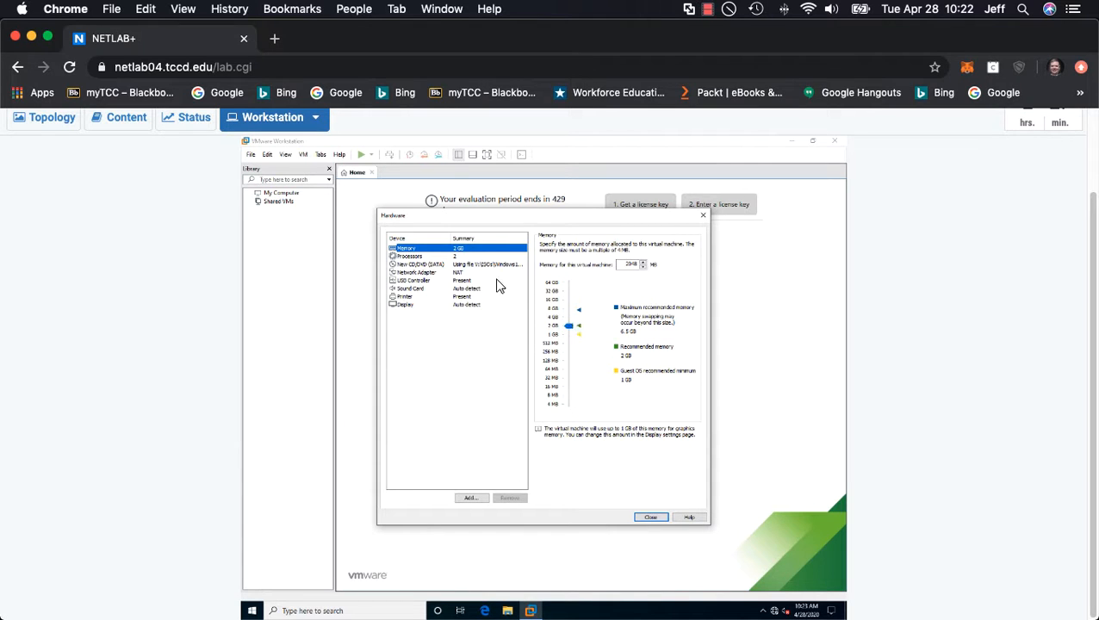
click(449, 256)
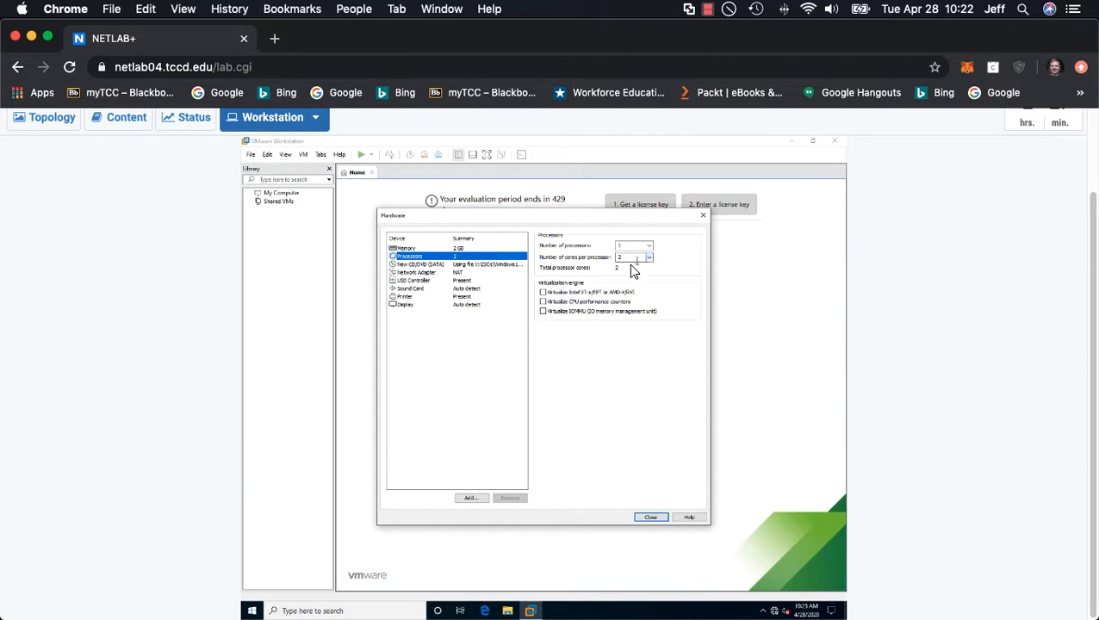
click(544, 293)
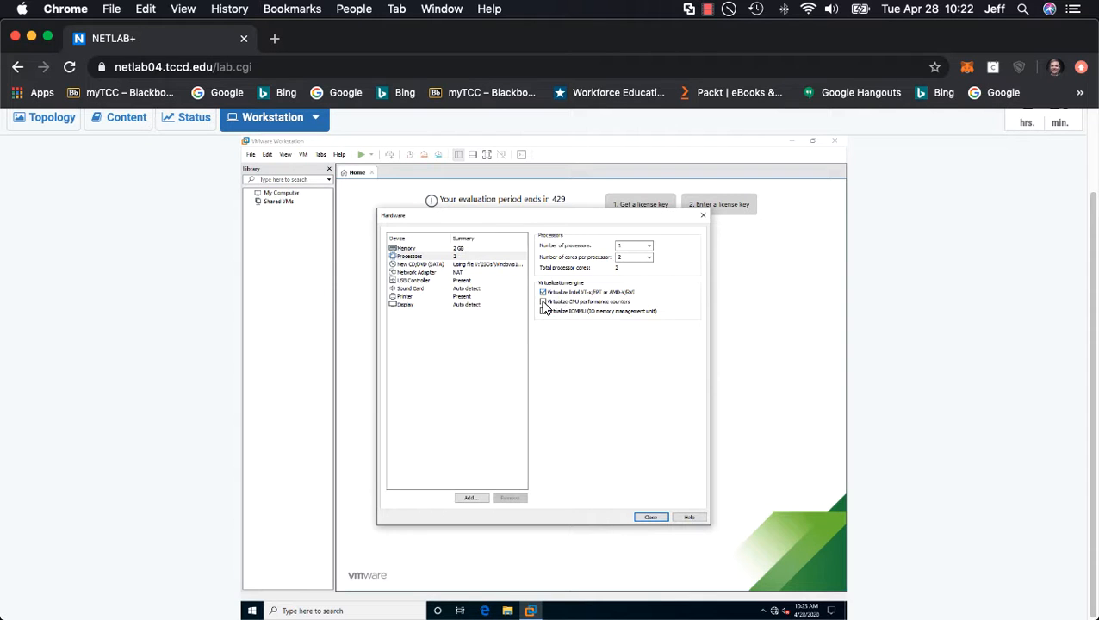
click(544, 302)
click(543, 312)
Step: Review the virtual machine's CD/DVD and network adapter settings and the hardware types available to add, without adding any
click(434, 265)
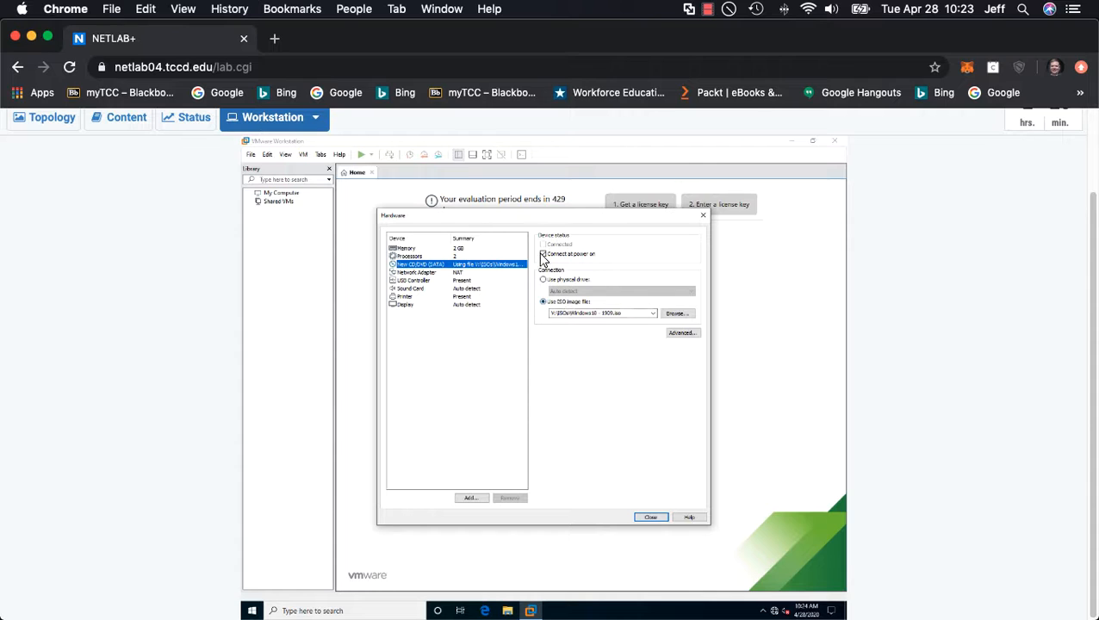
click(425, 272)
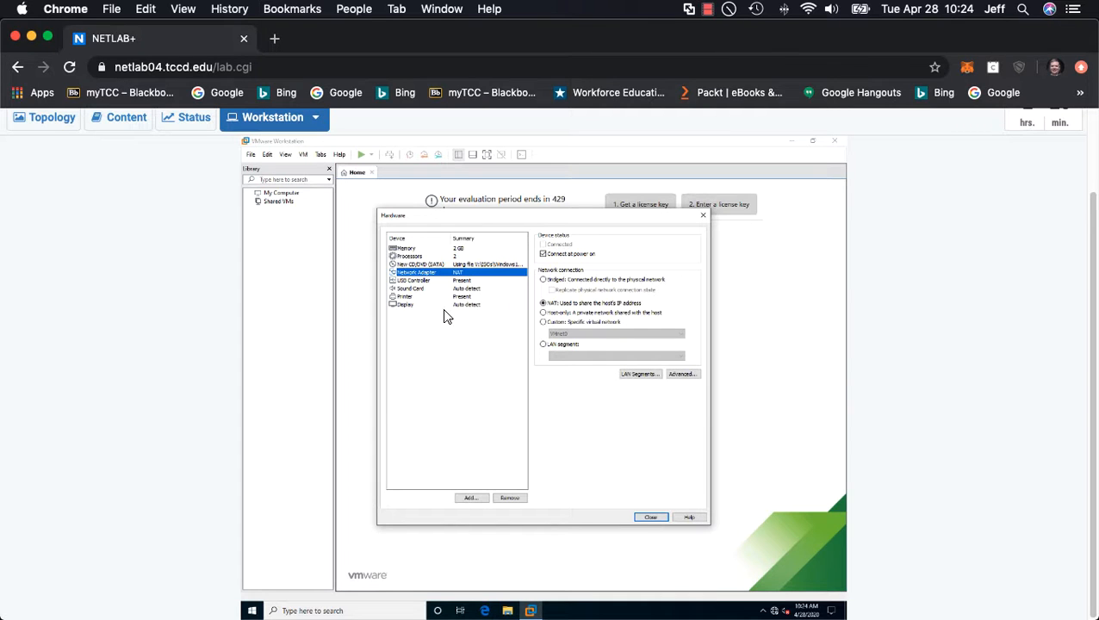
click(472, 500)
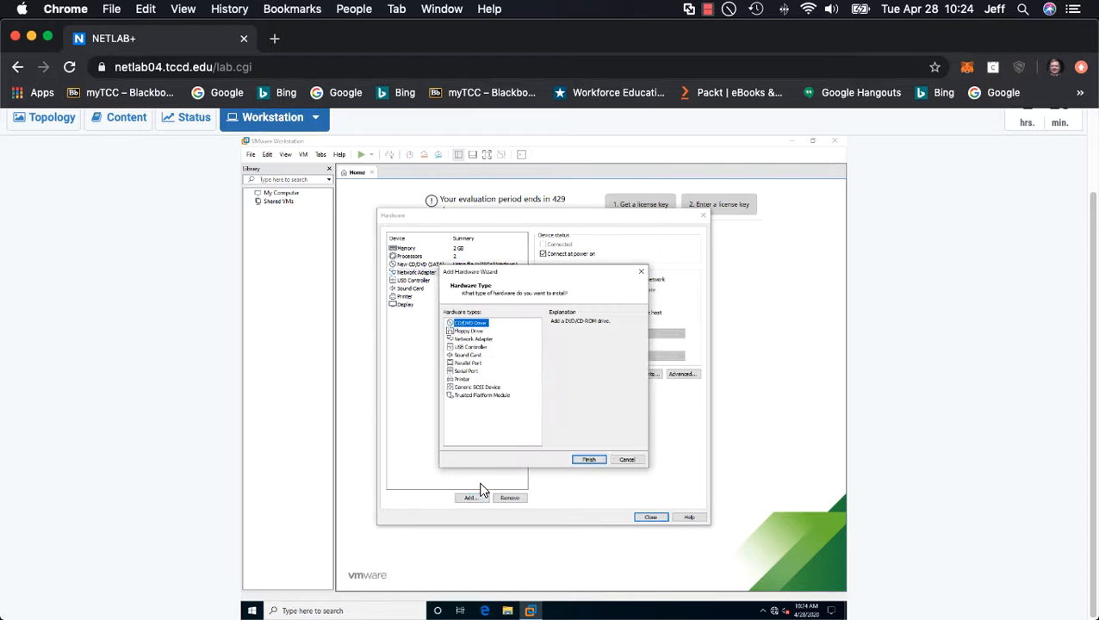
click(479, 339)
click(477, 347)
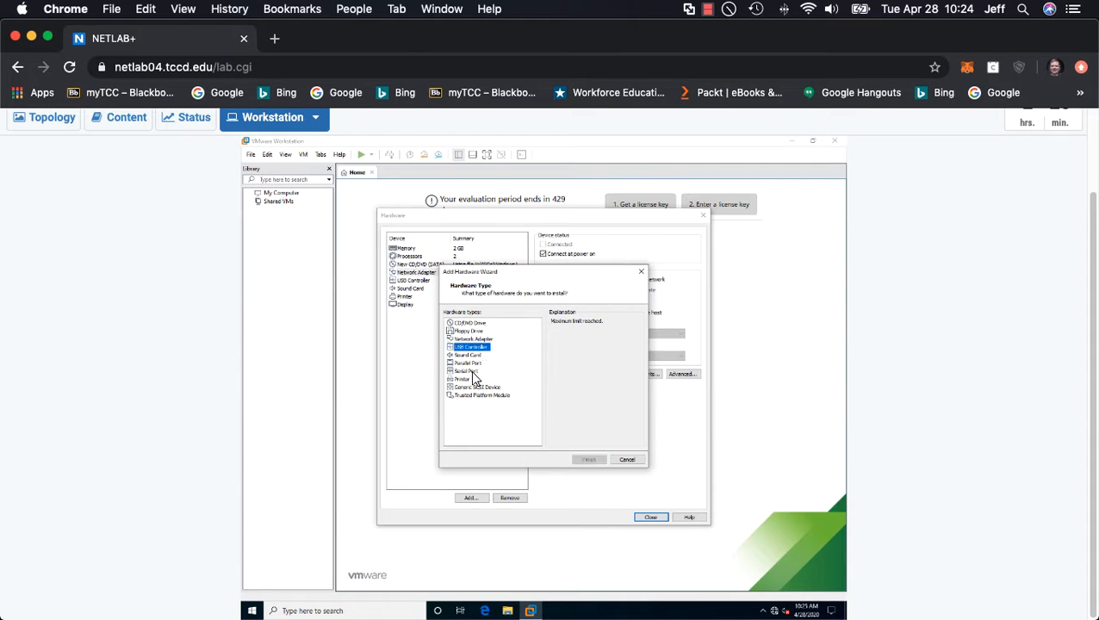
click(469, 355)
click(469, 362)
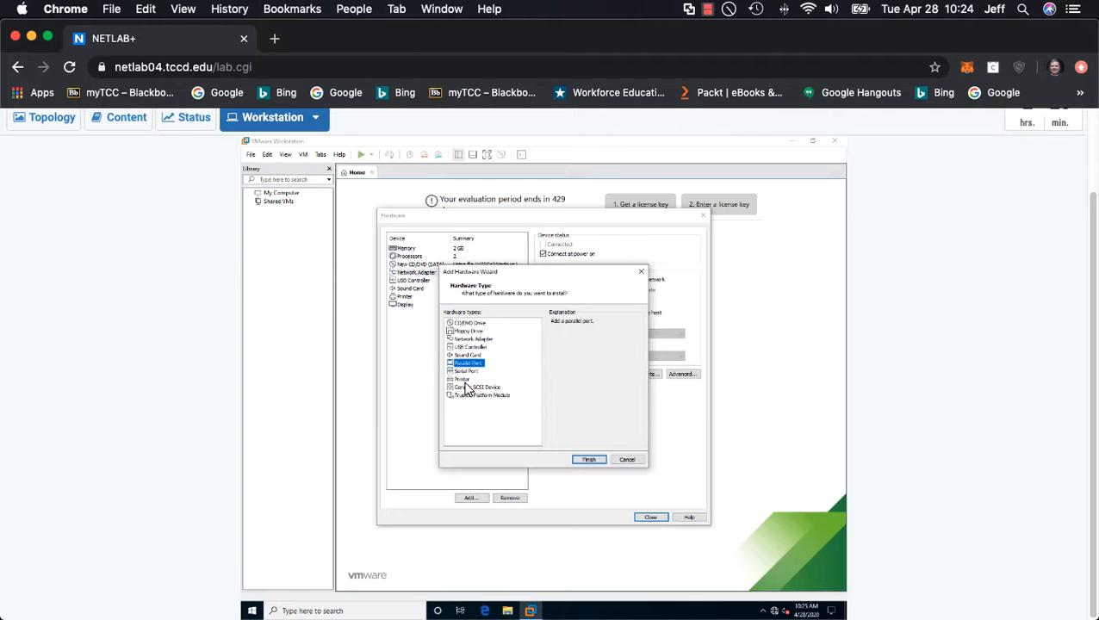
click(463, 379)
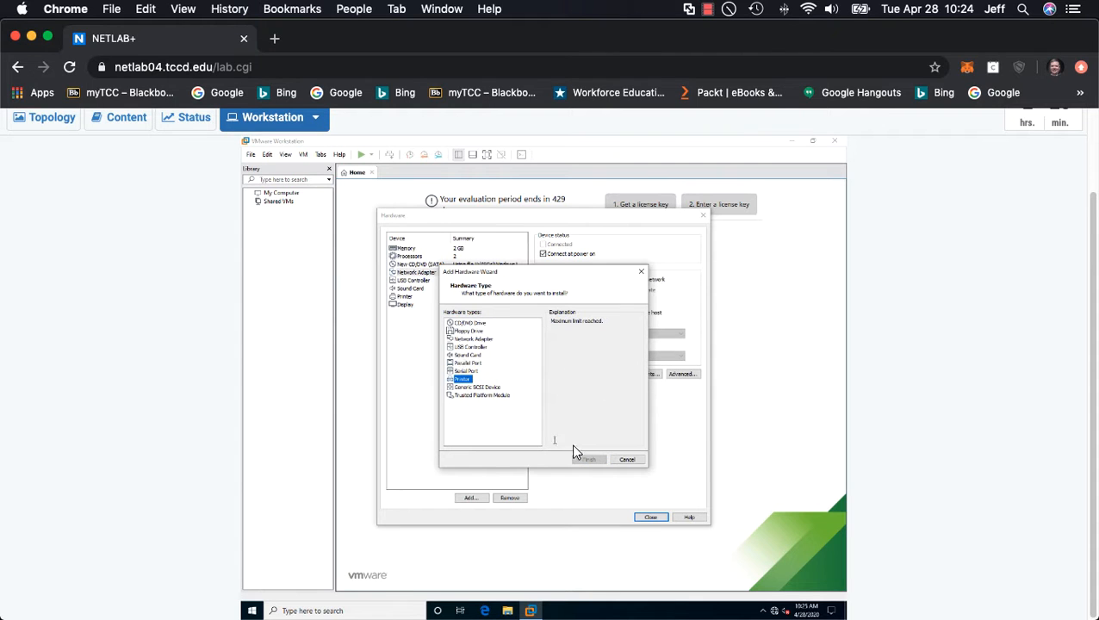
click(627, 458)
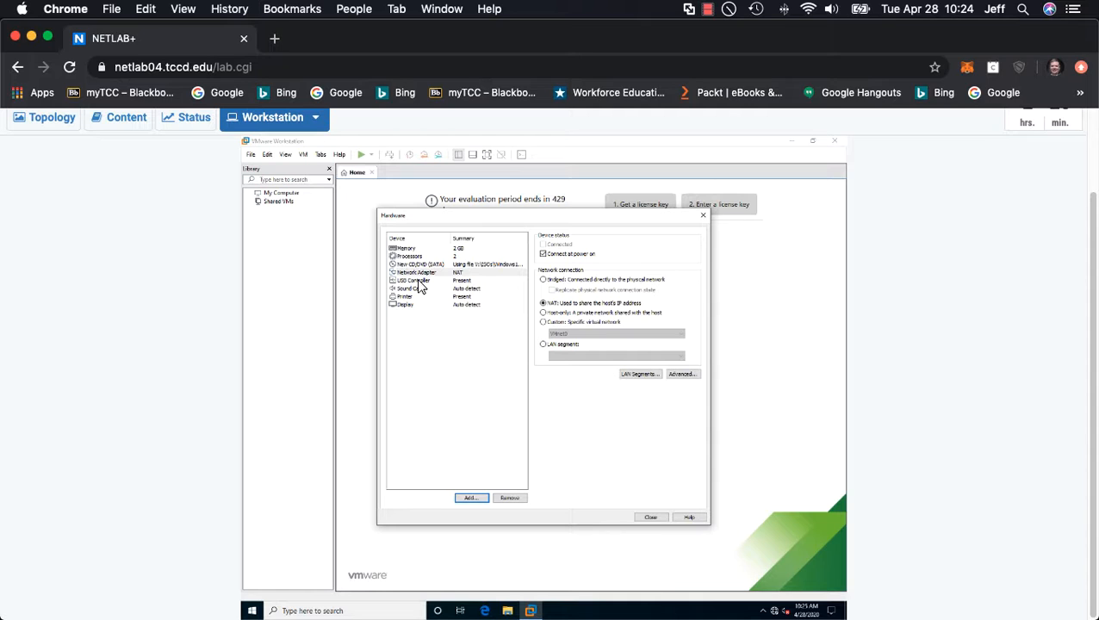
Step: Review the USB controller, display and printer settings, and close the hardware customization
click(417, 280)
click(418, 305)
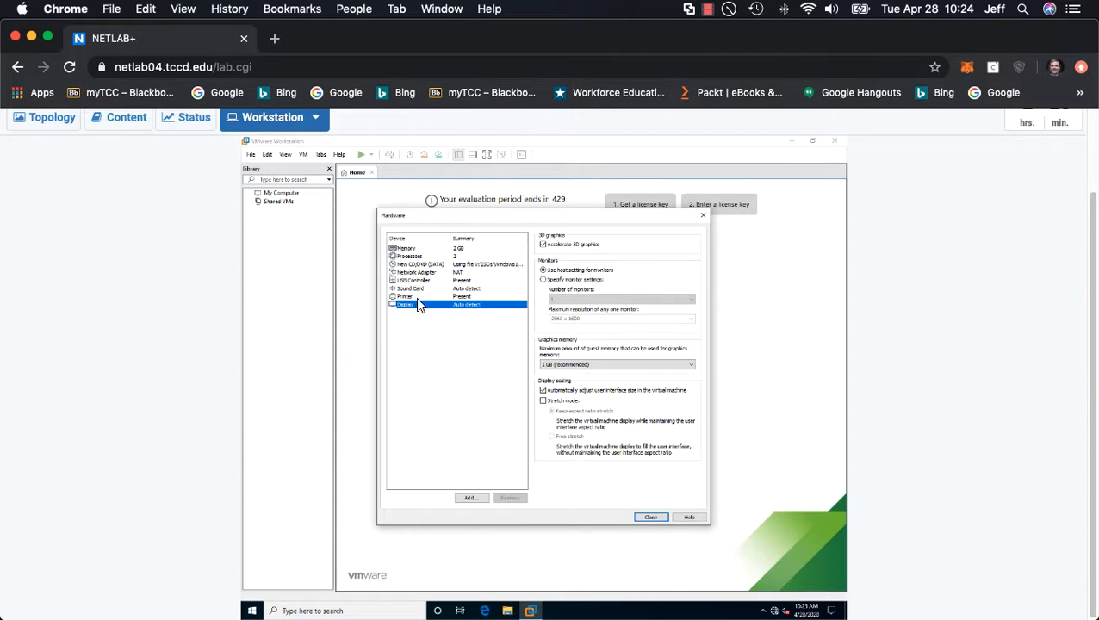
click(405, 296)
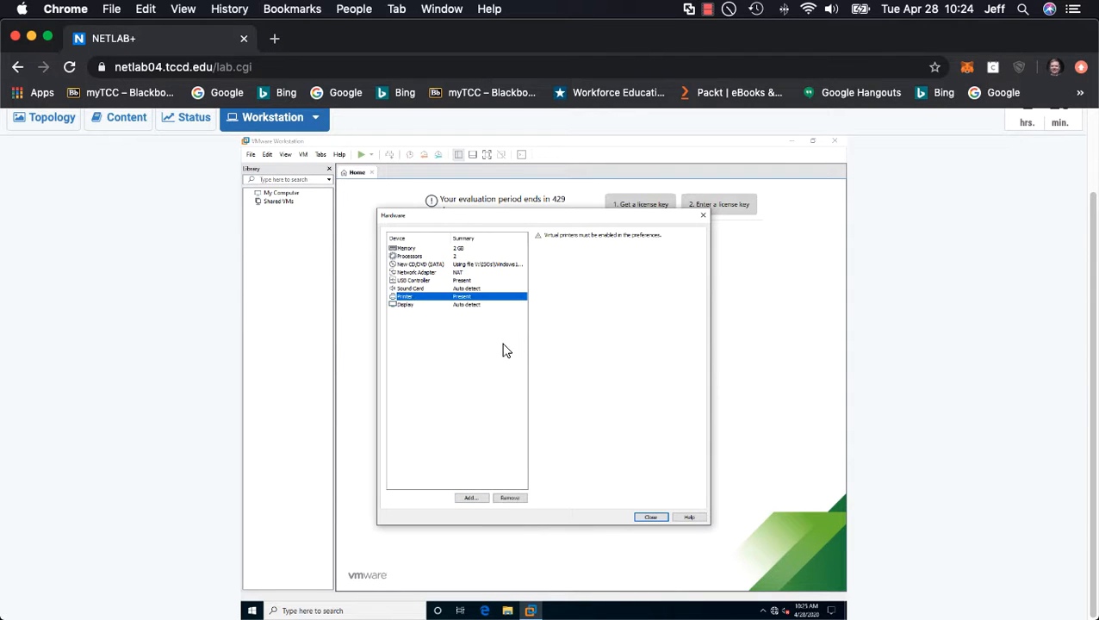
click(650, 518)
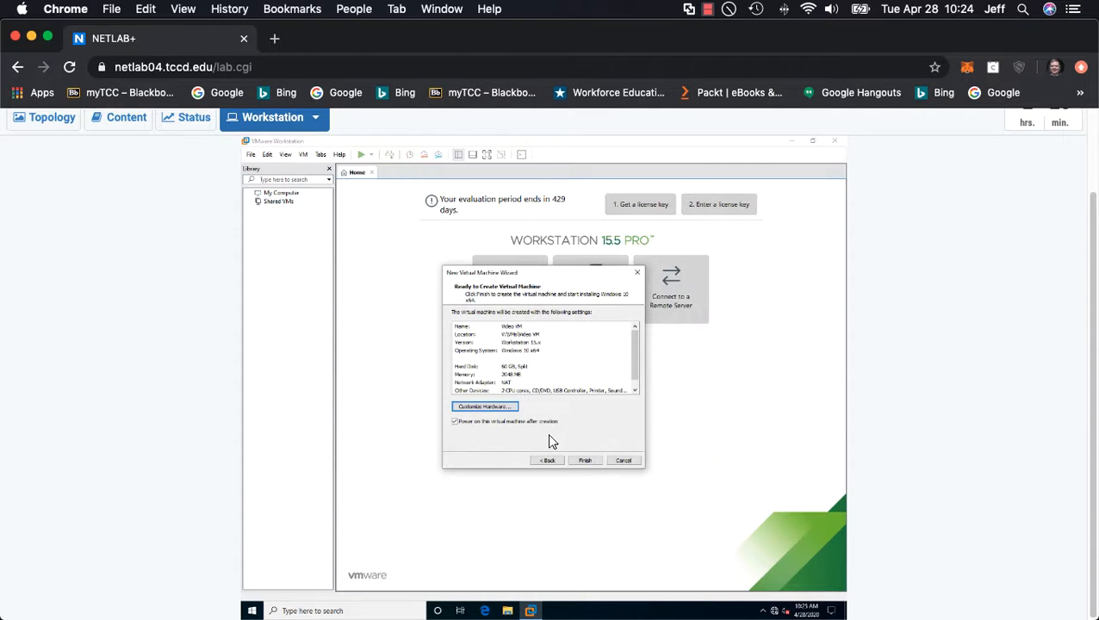
Step: Finish creating Video VM with power-on after creation, and accept running it nested without showing the performance message again
click(585, 461)
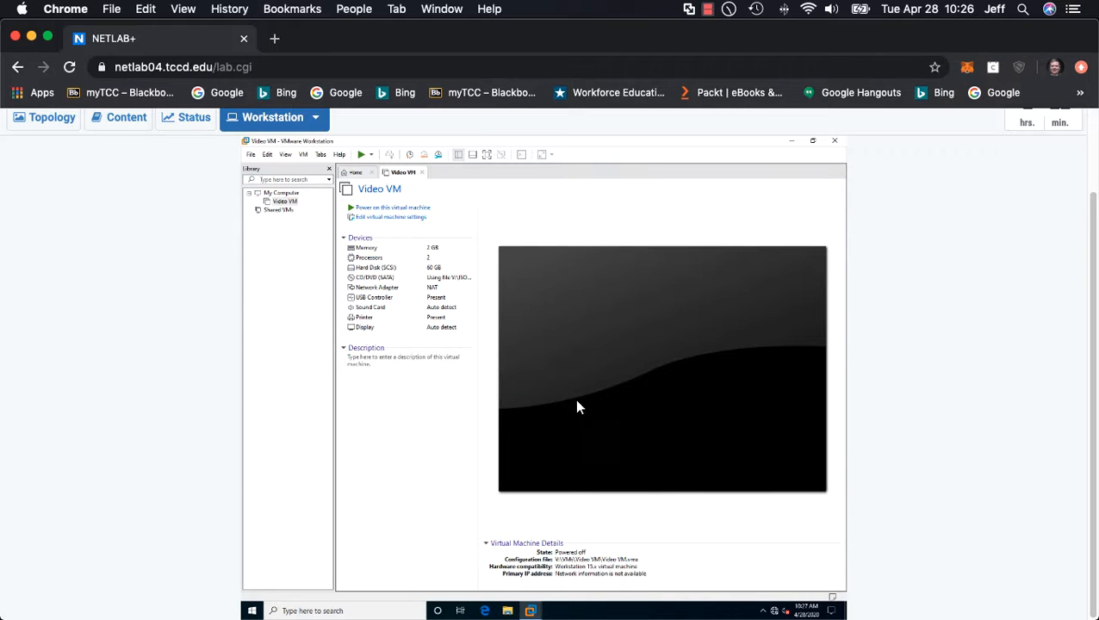
click(571, 408)
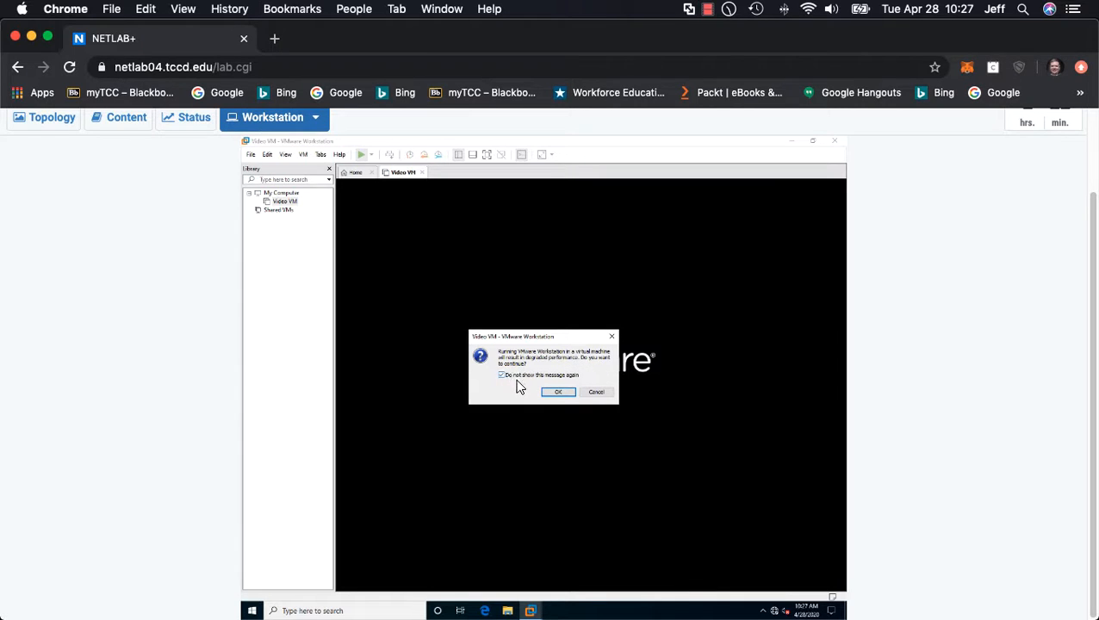
click(558, 392)
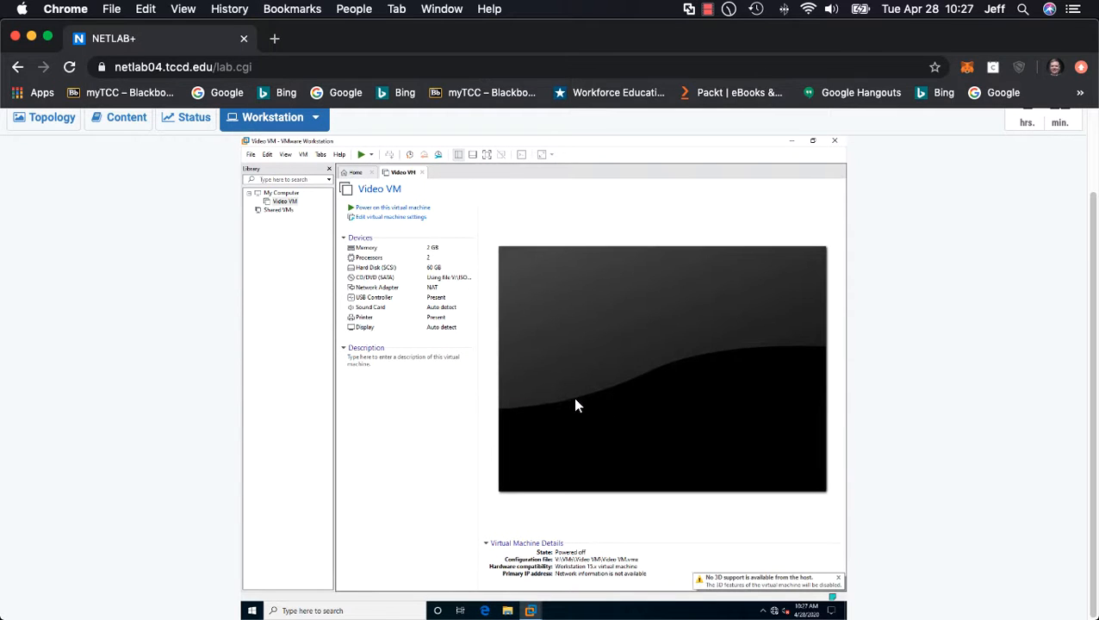
Step: Try twice to power on Video VM from its summary page, dismissing the error each time
click(418, 209)
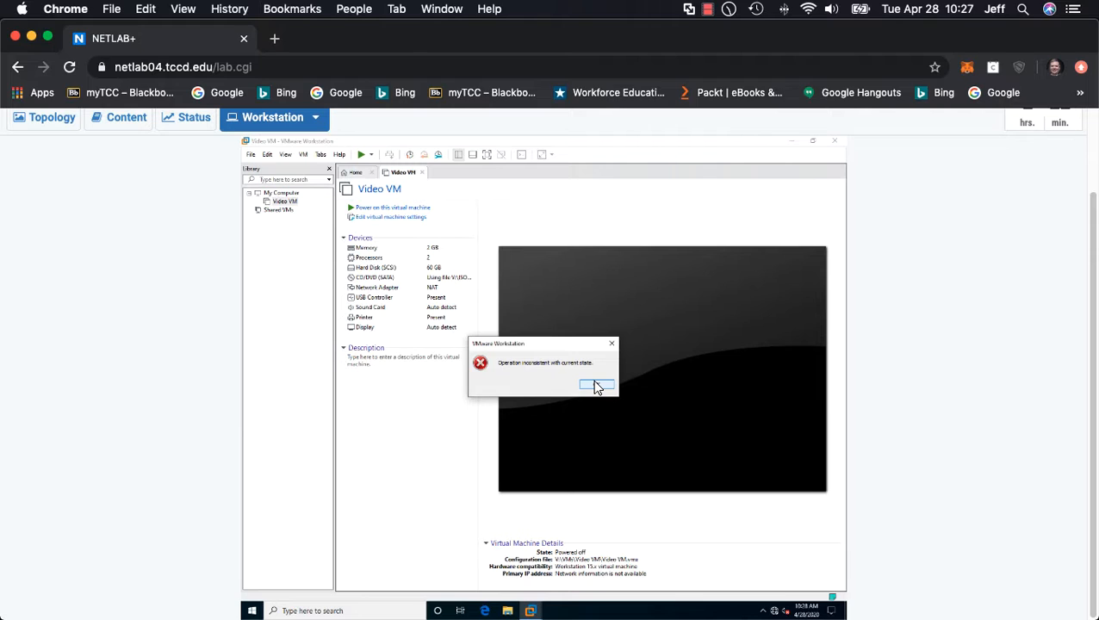
click(596, 387)
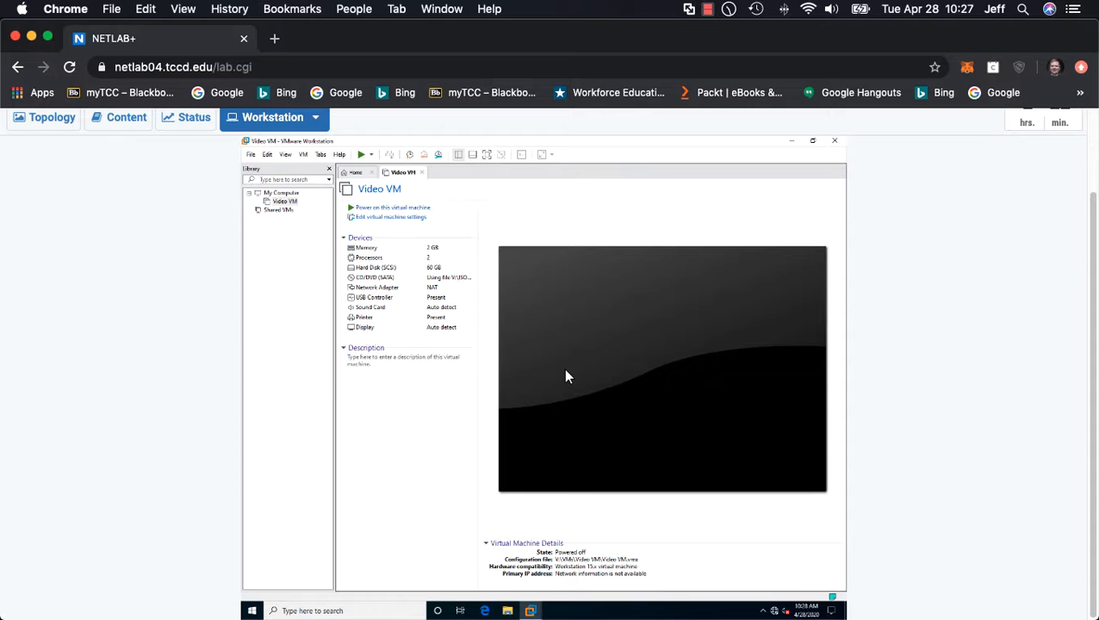
click(414, 208)
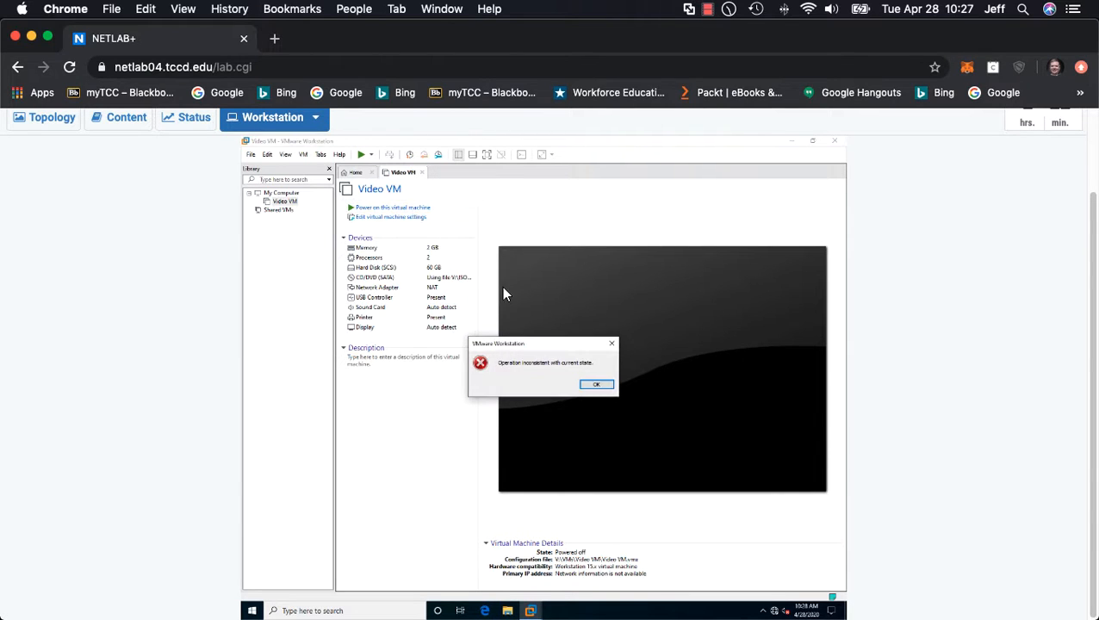
click(594, 384)
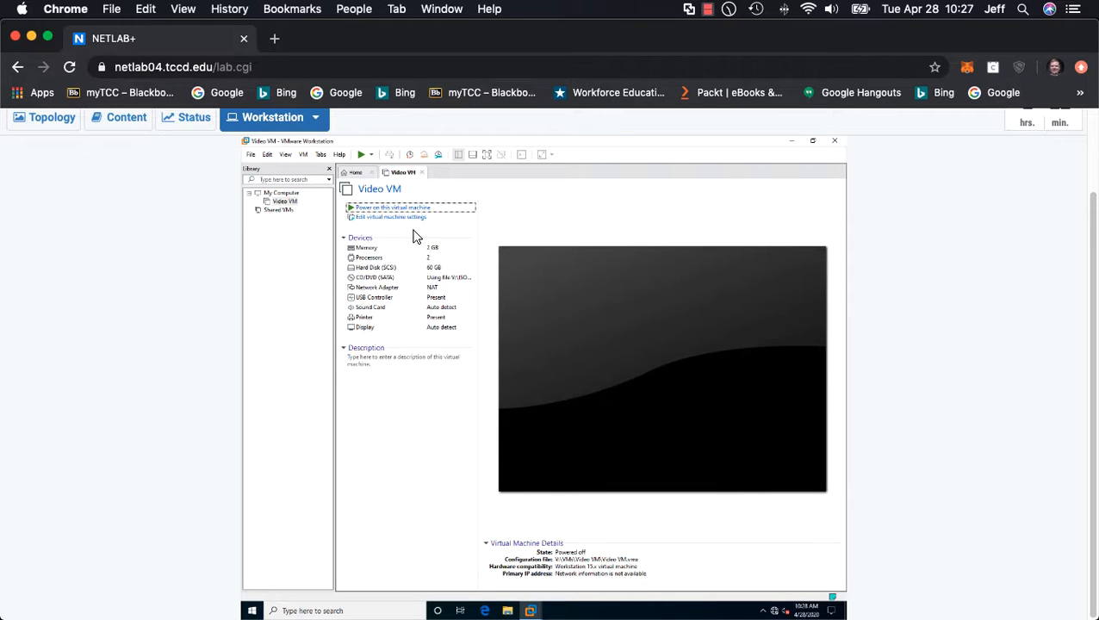
Step: Restart VMware Workstation on the remote desktop and try to power on Video VM again
click(291, 204)
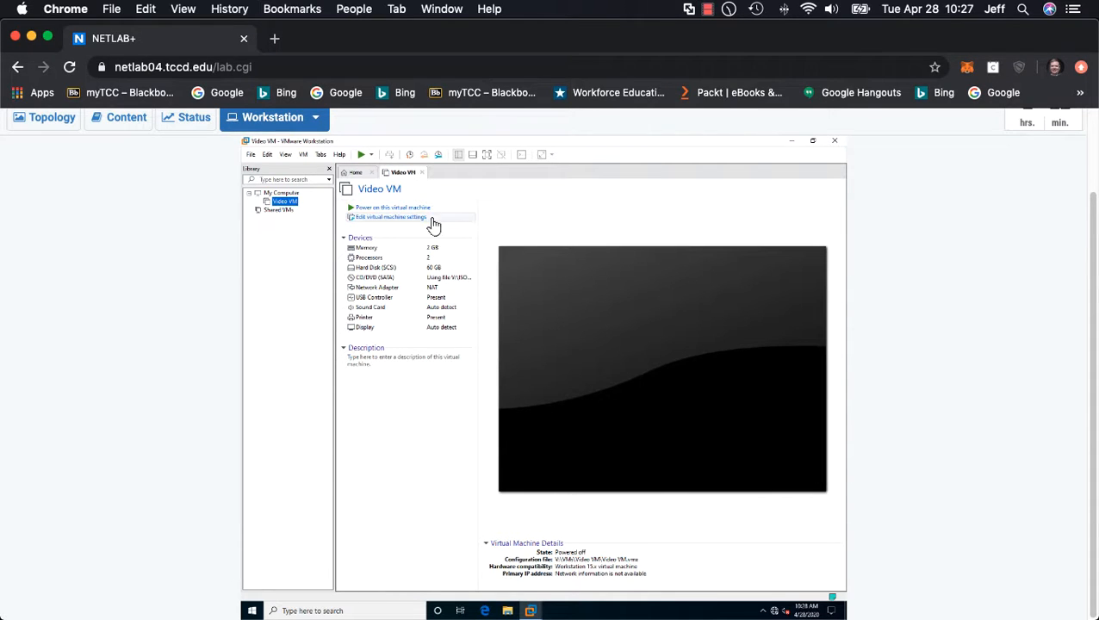
click(835, 142)
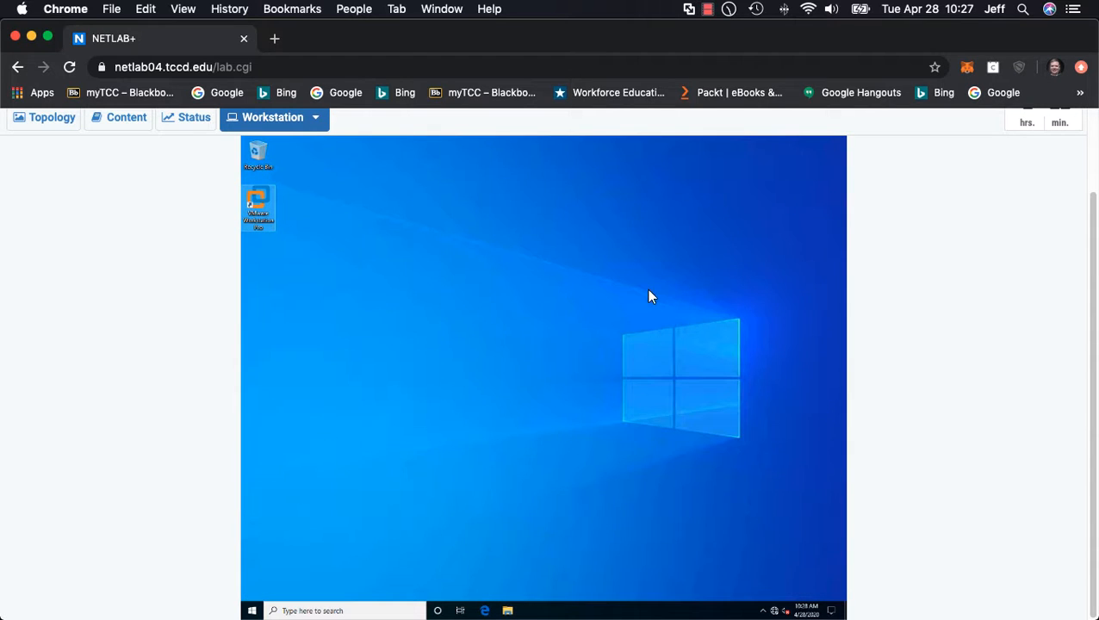
double_click(268, 213)
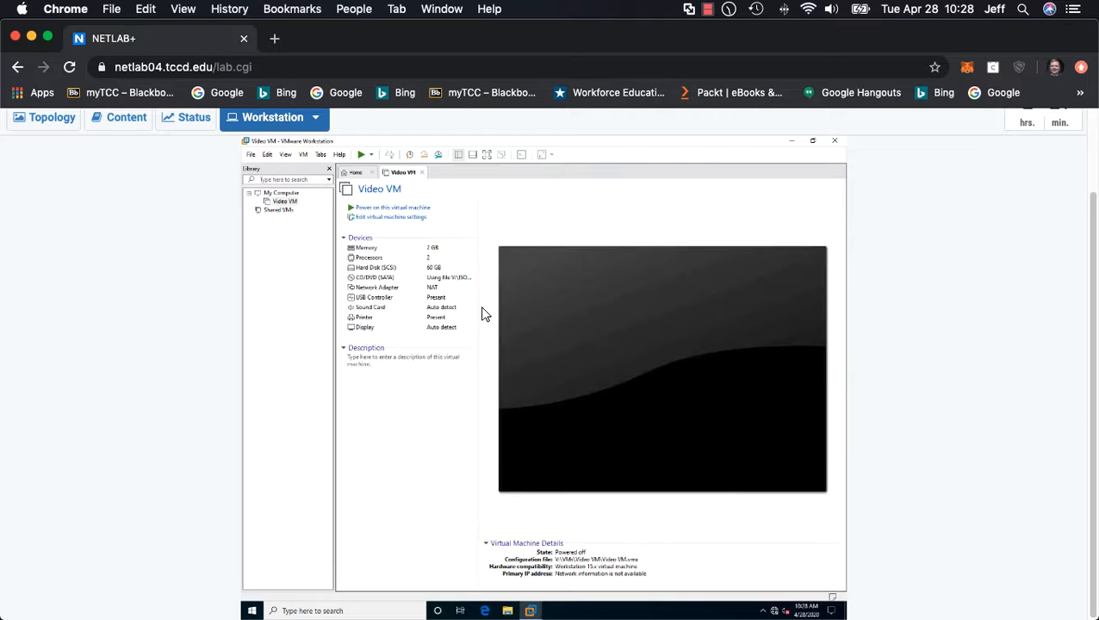
click(408, 210)
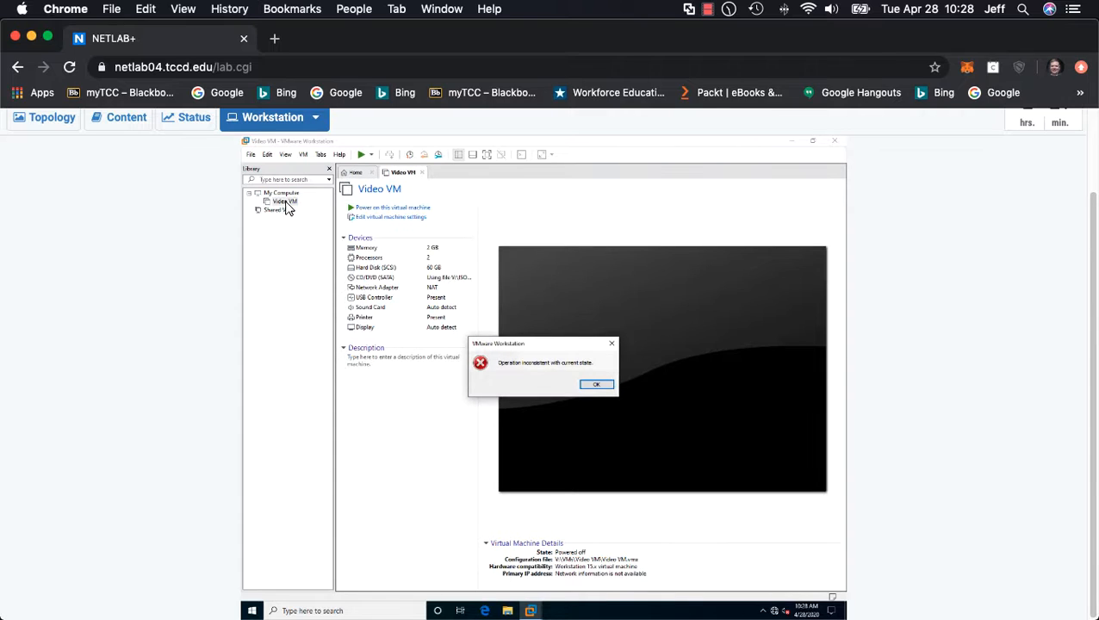
click(597, 385)
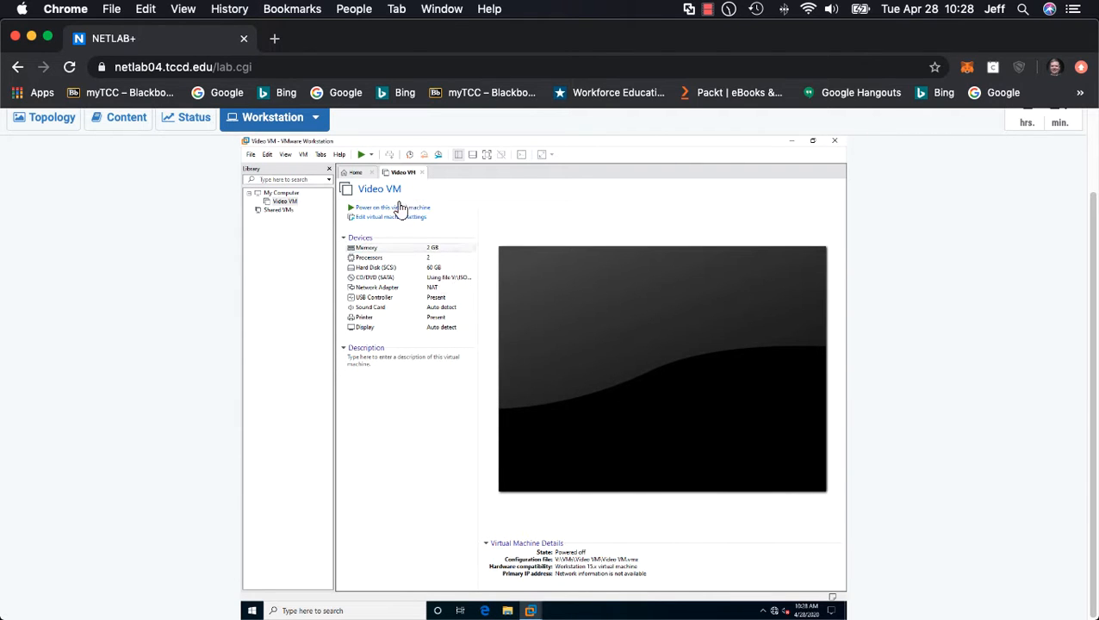
Step: Try to start Video VM with its Start Up Guest power command and dismiss the error
right_click(399, 173)
mouse_move(419, 190)
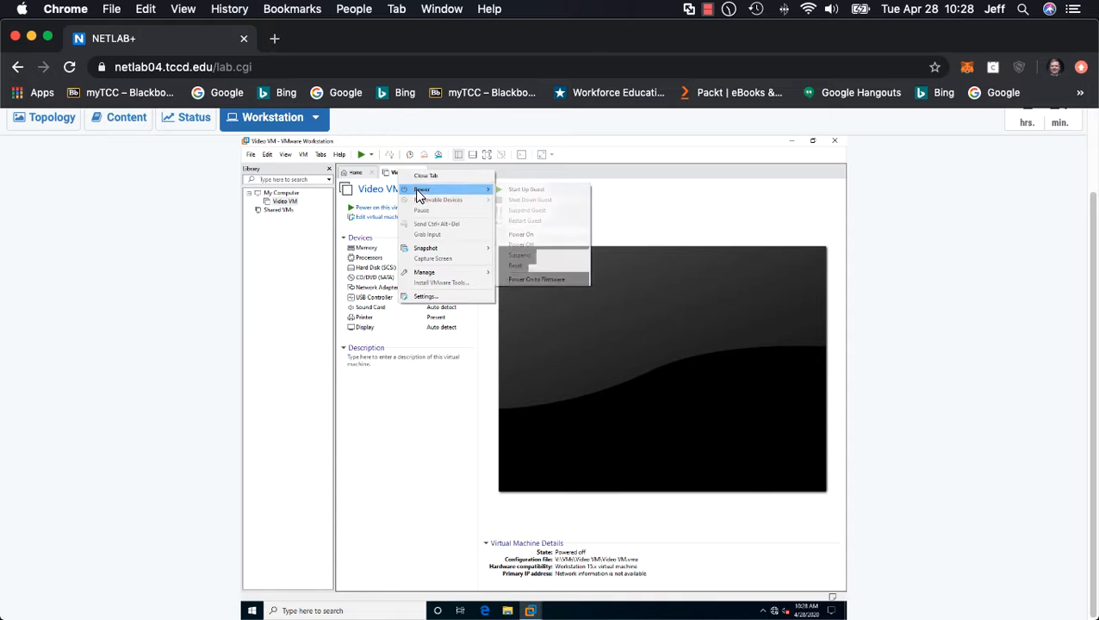
click(523, 190)
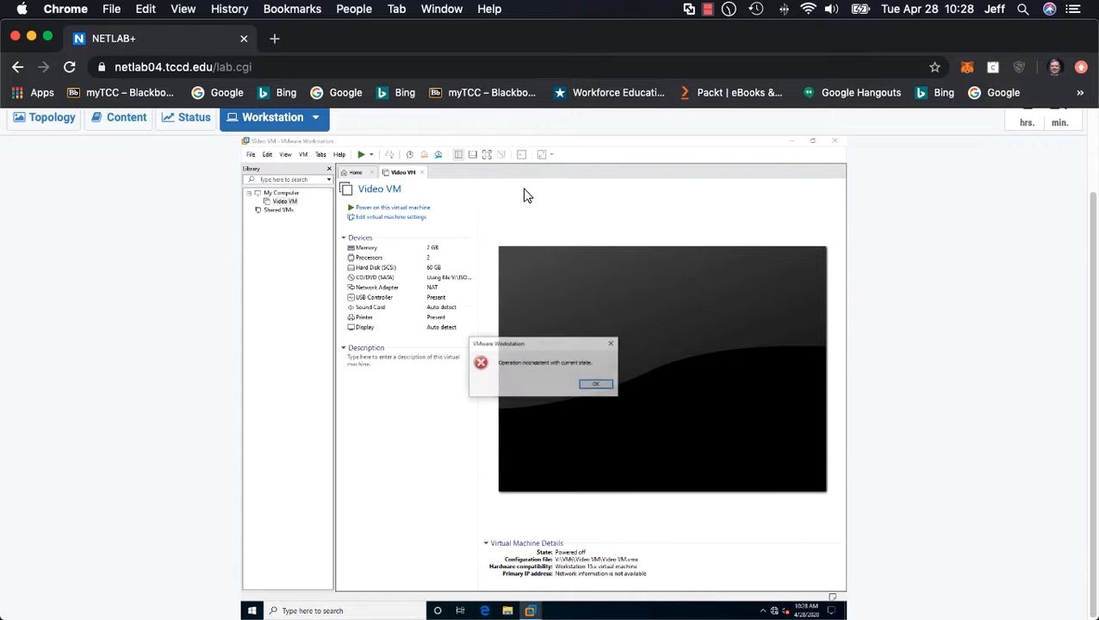
click(595, 384)
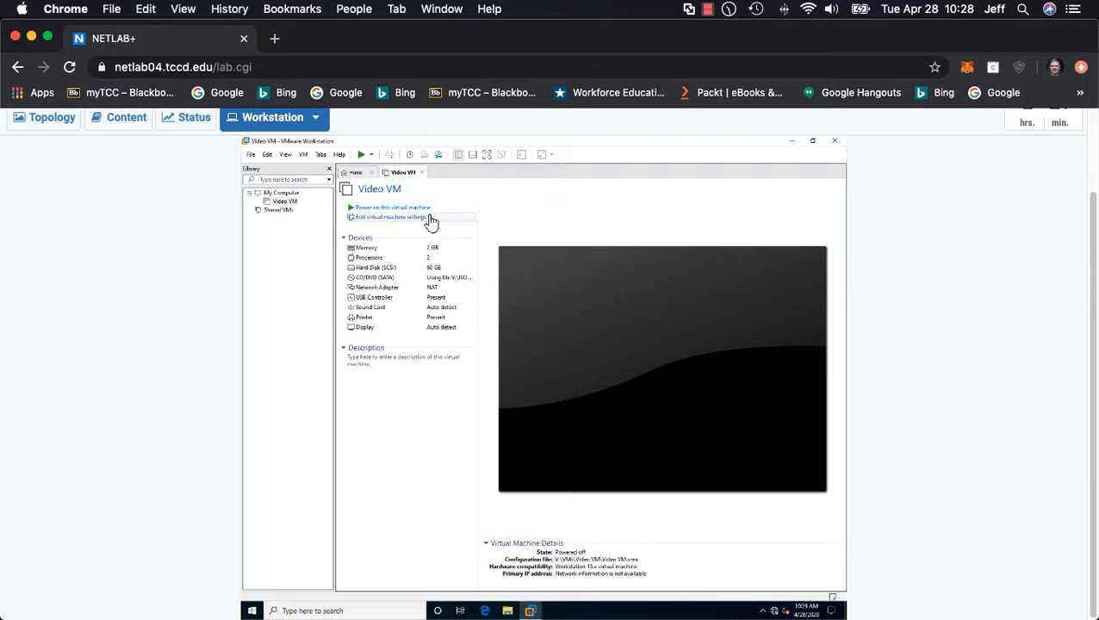
Step: Begin another new virtual machine with the Typical configuration and the Windows10 - 1909 ISO as installer image
click(361, 175)
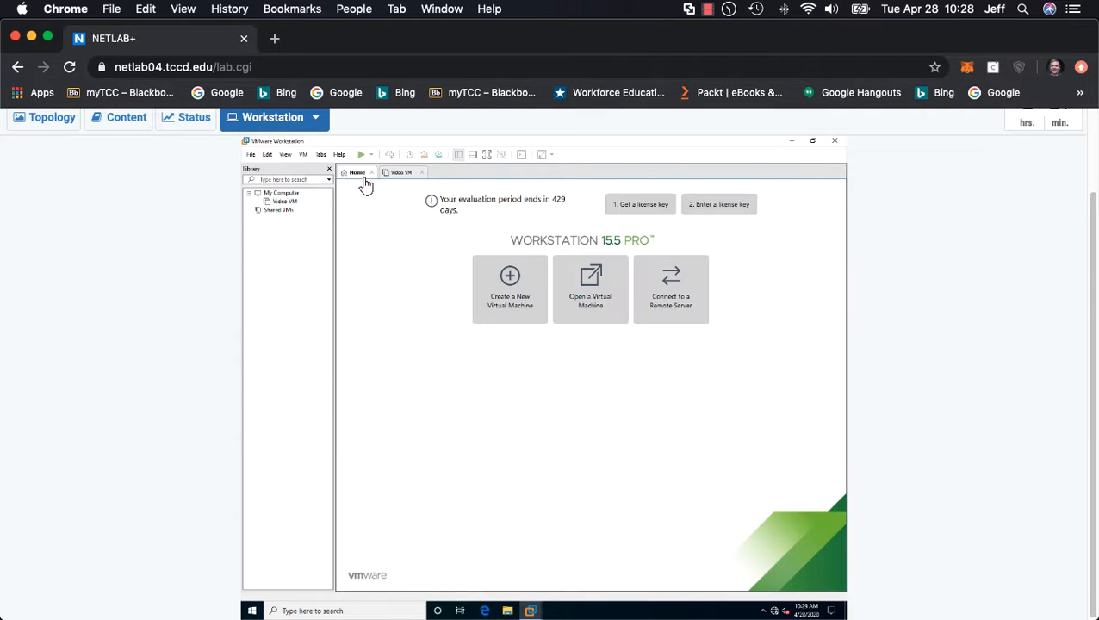
click(509, 283)
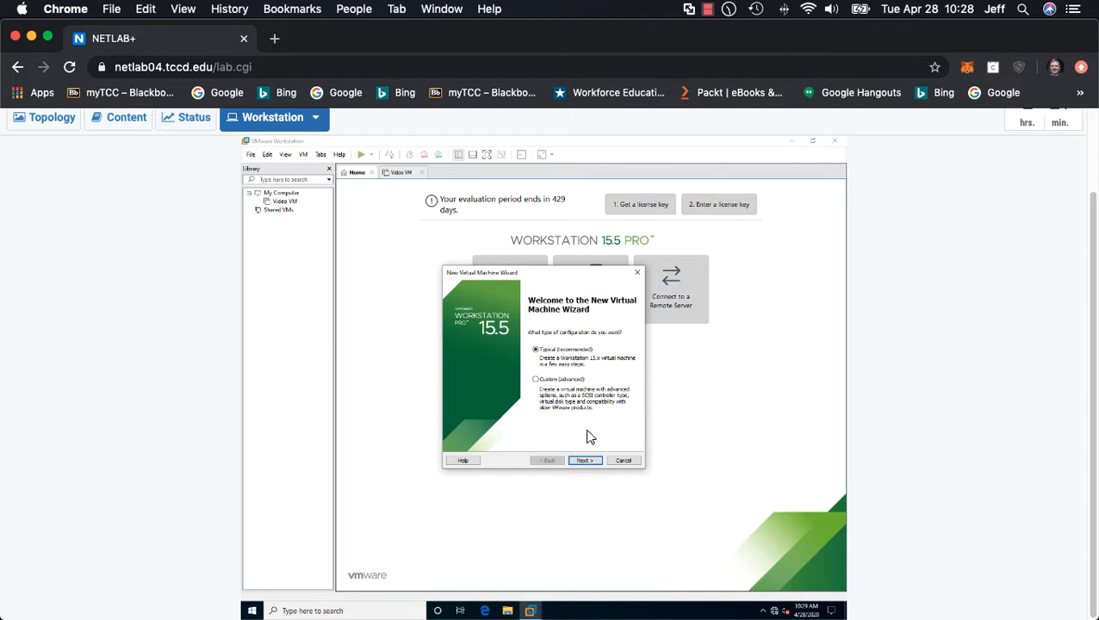
click(584, 460)
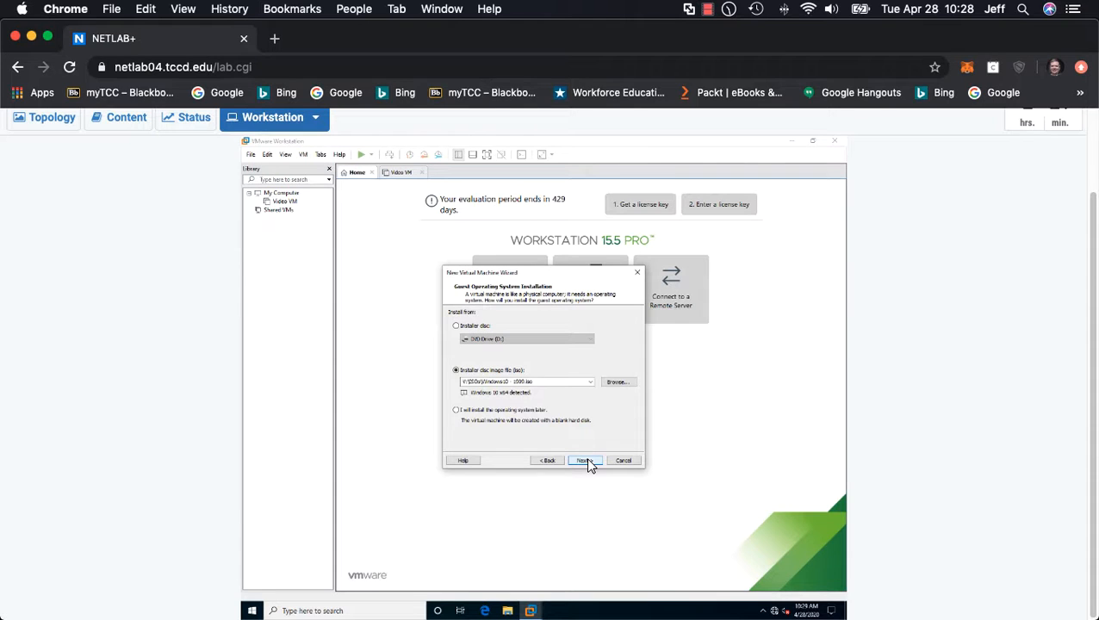
click(586, 461)
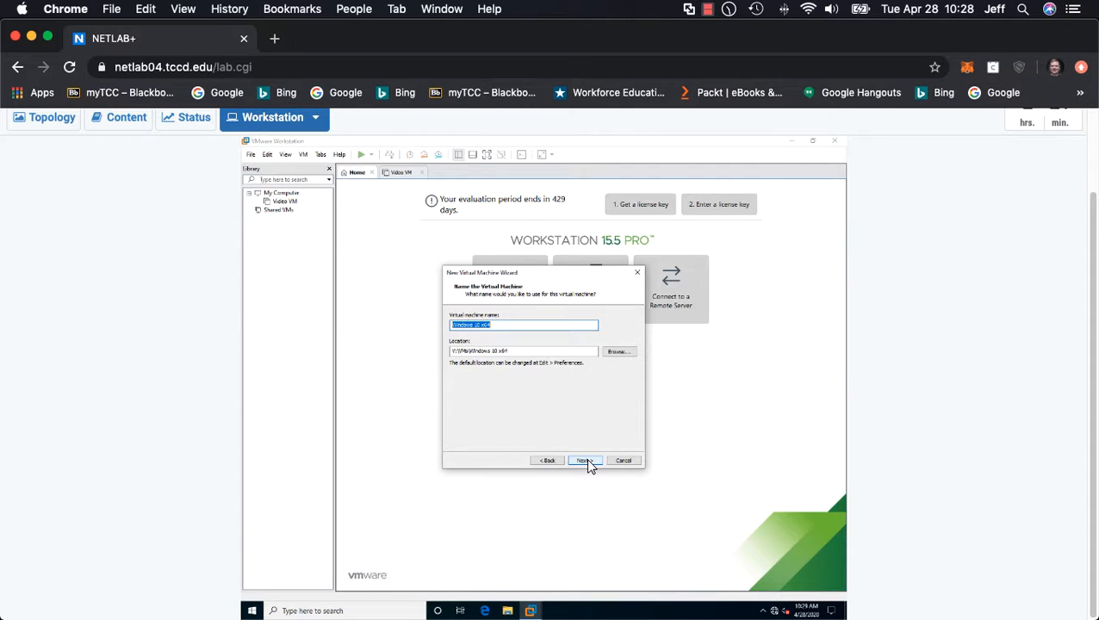
Step: Name the new machine Video VM 2, keep the 60 GB disk split into multiple files, and create it with power-on after creation
text(Video VM 2)
click(593, 462)
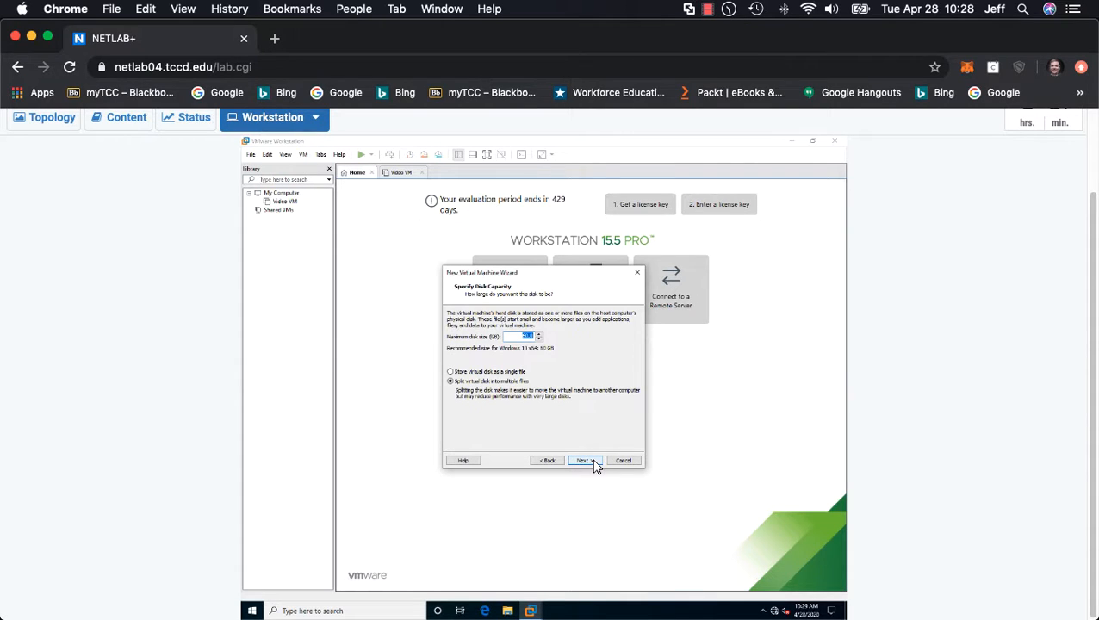
click(593, 463)
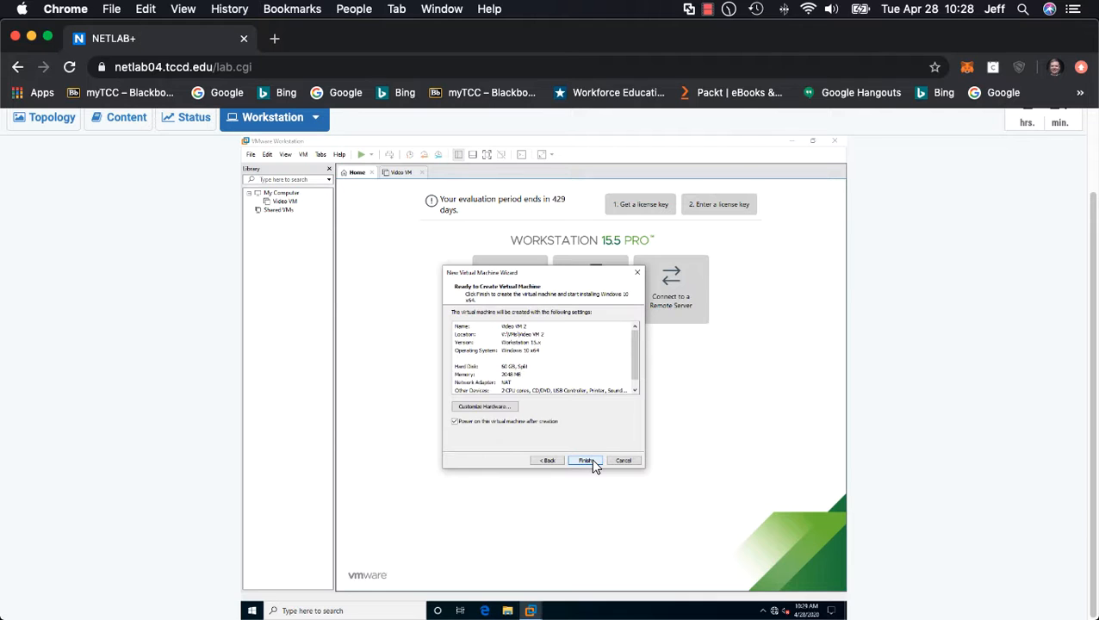
click(586, 460)
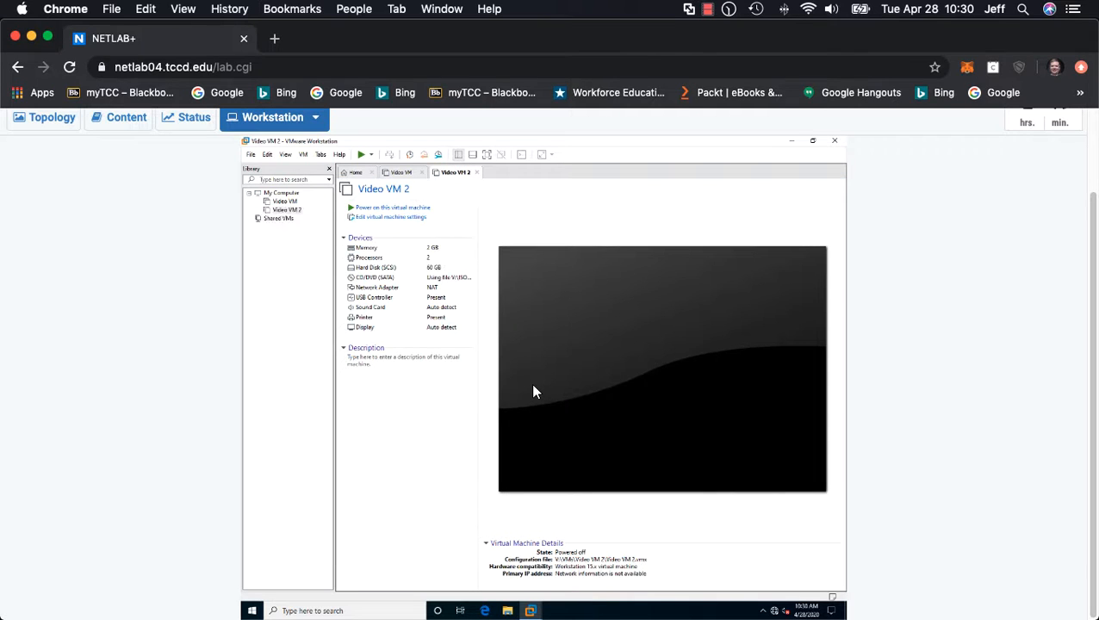
Step: Direct input to the Video VM 2 console and boot it from the Windows installation disc
click(537, 394)
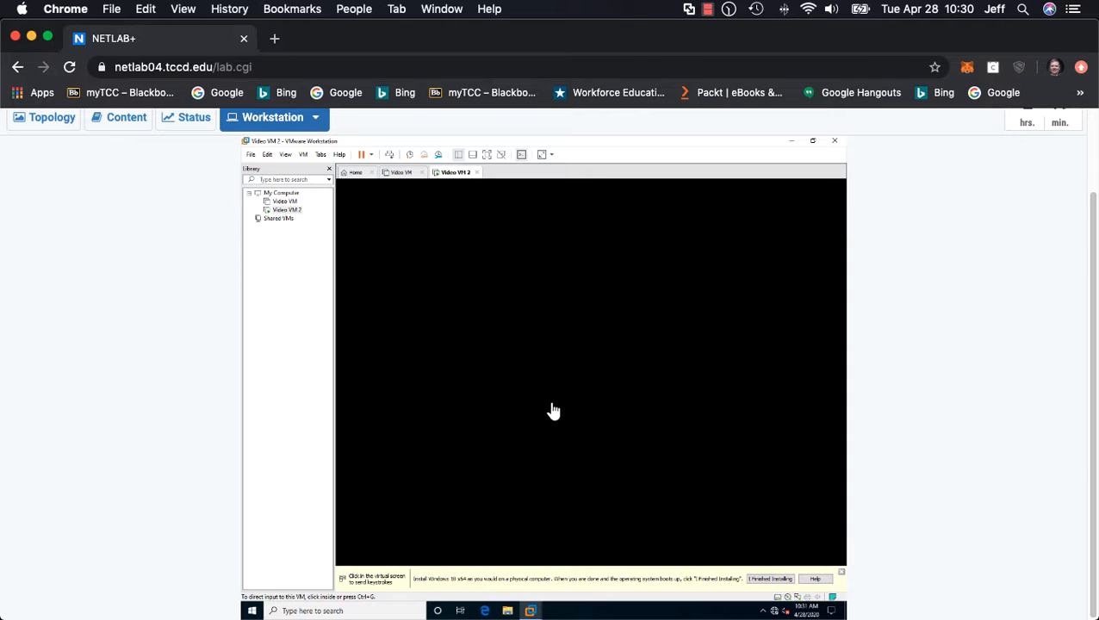
click(553, 411)
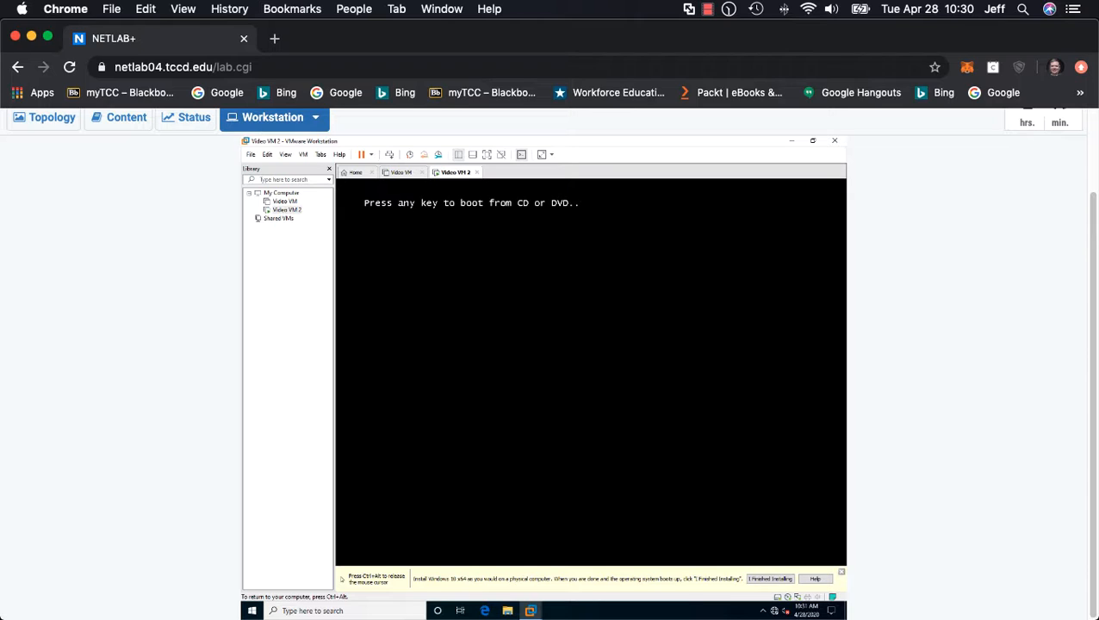
key(Return)
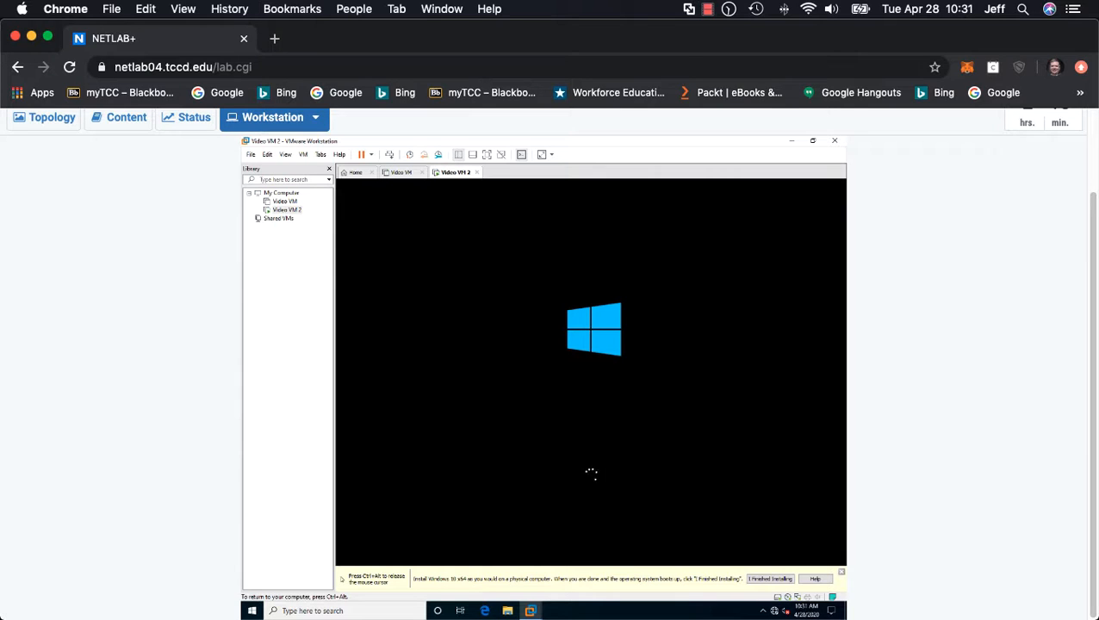
Step: Keep the English (United States) language and format and the US keyboard in Windows Setup, and start the installation
key(ctrl+alt)
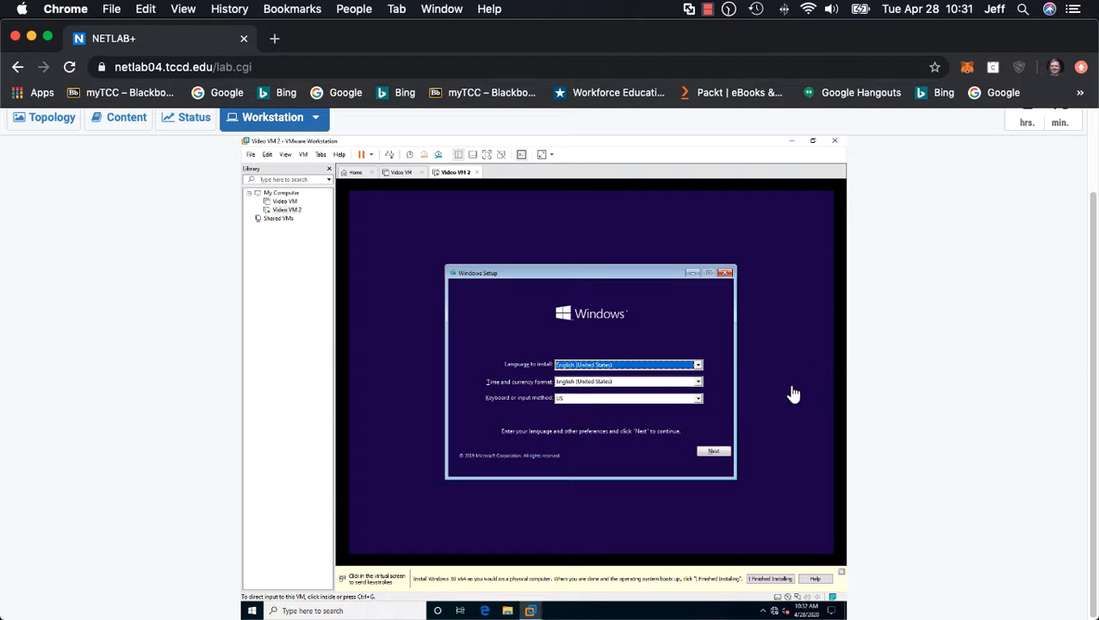
click(762, 424)
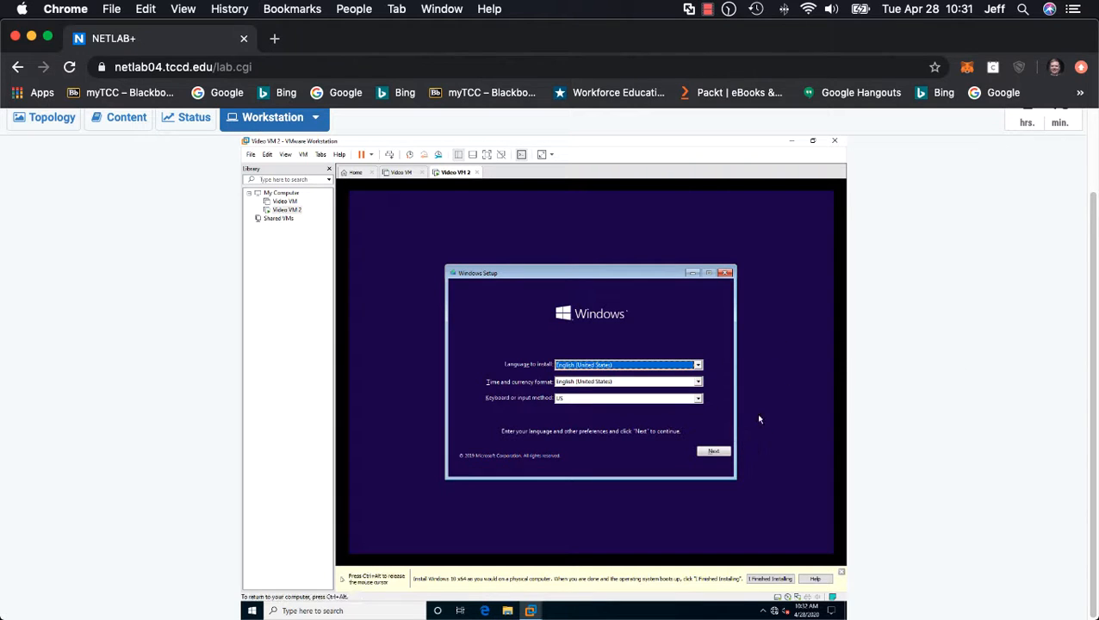
click(714, 452)
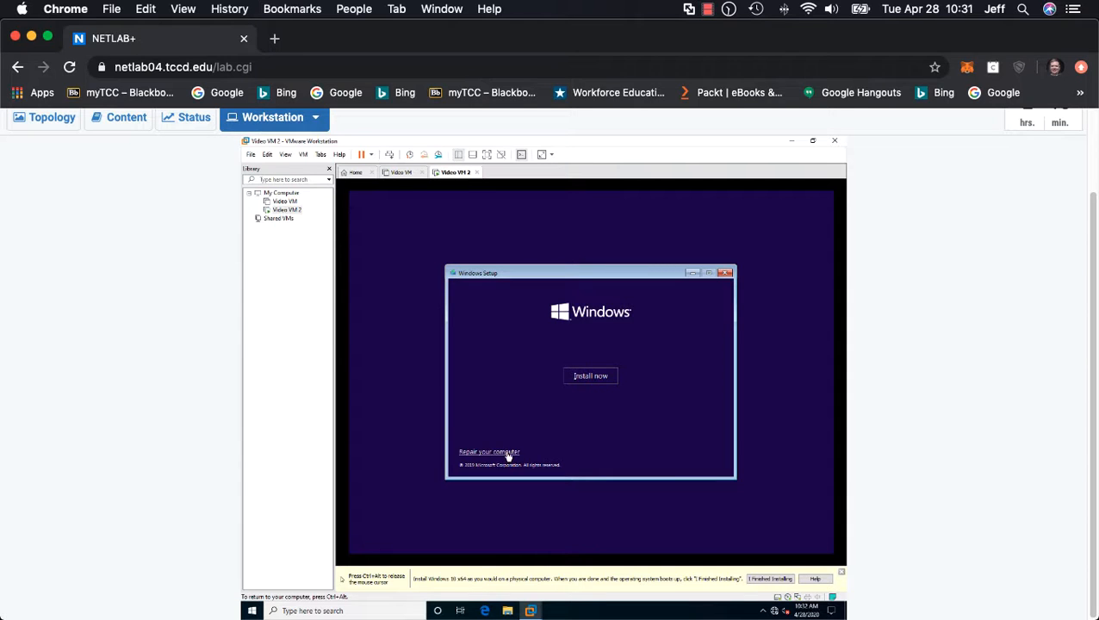
click(591, 377)
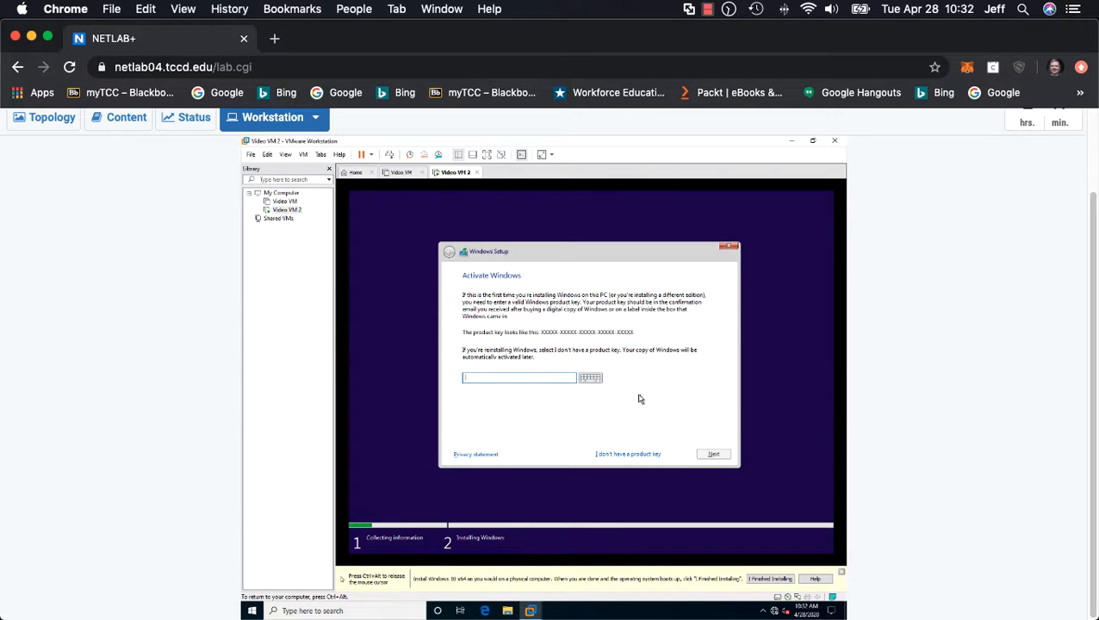
Step: Continue without a product key and choose Windows 10 Pro as the operating system to install
click(658, 456)
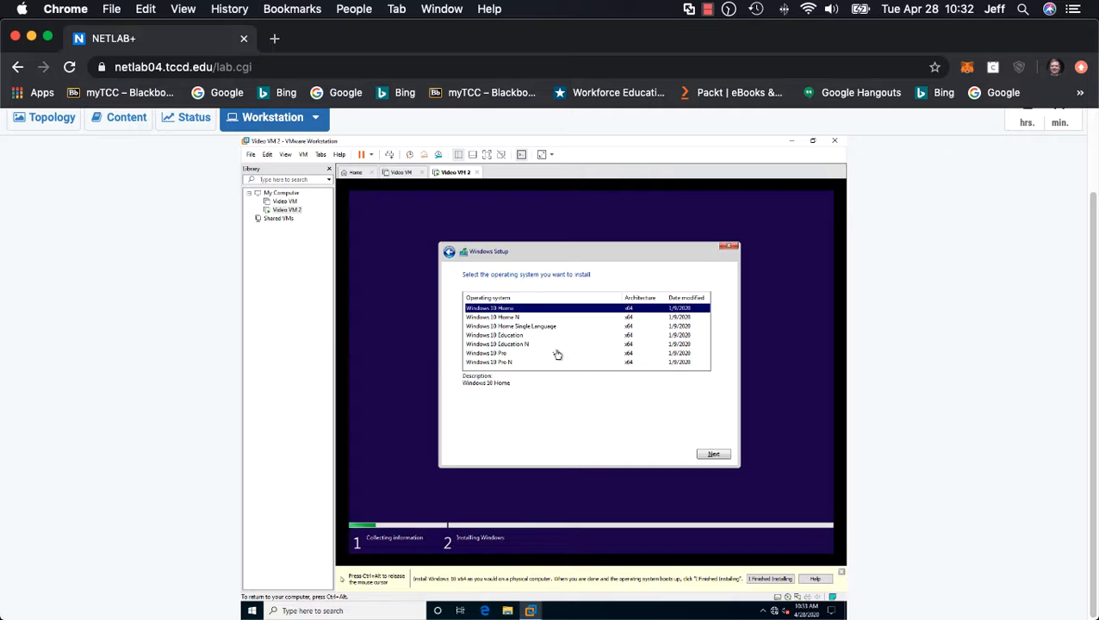
key(ctrl+alt)
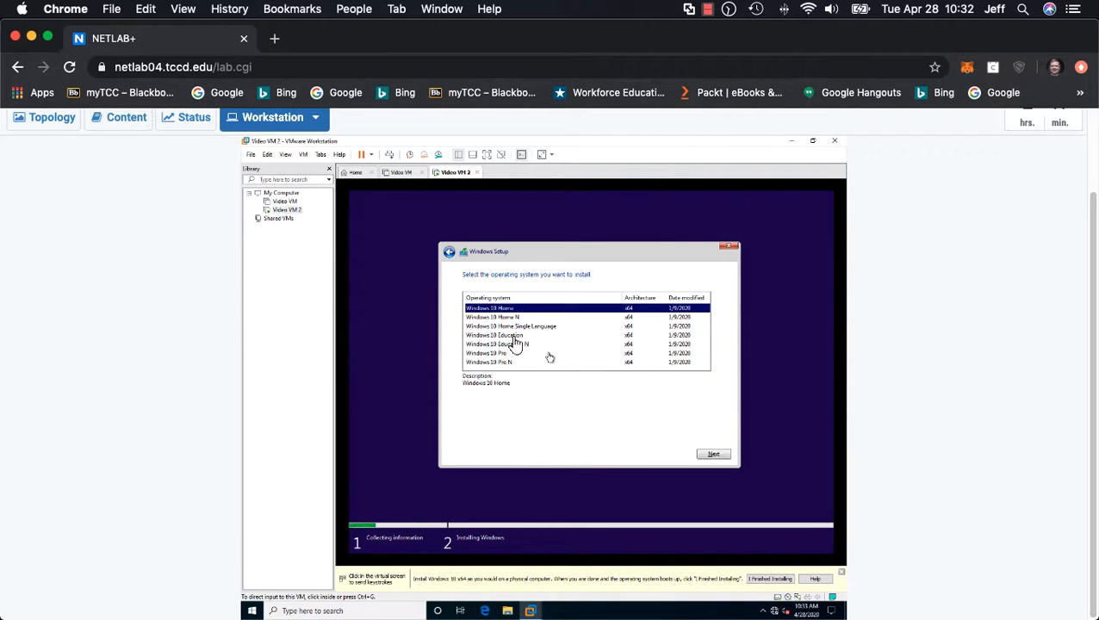
click(505, 360)
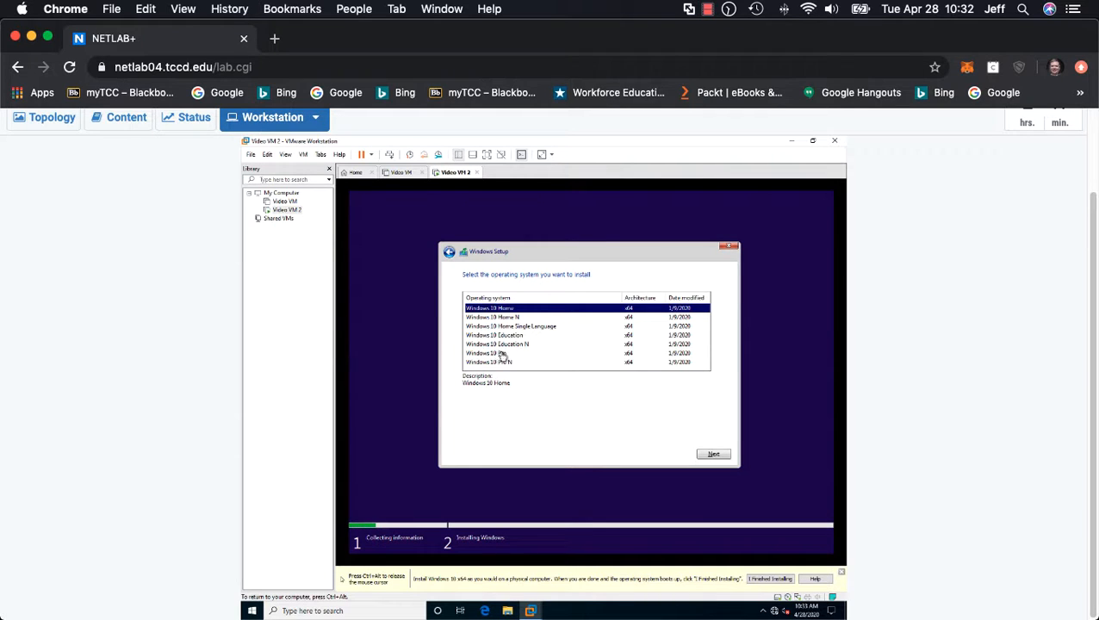
click(498, 354)
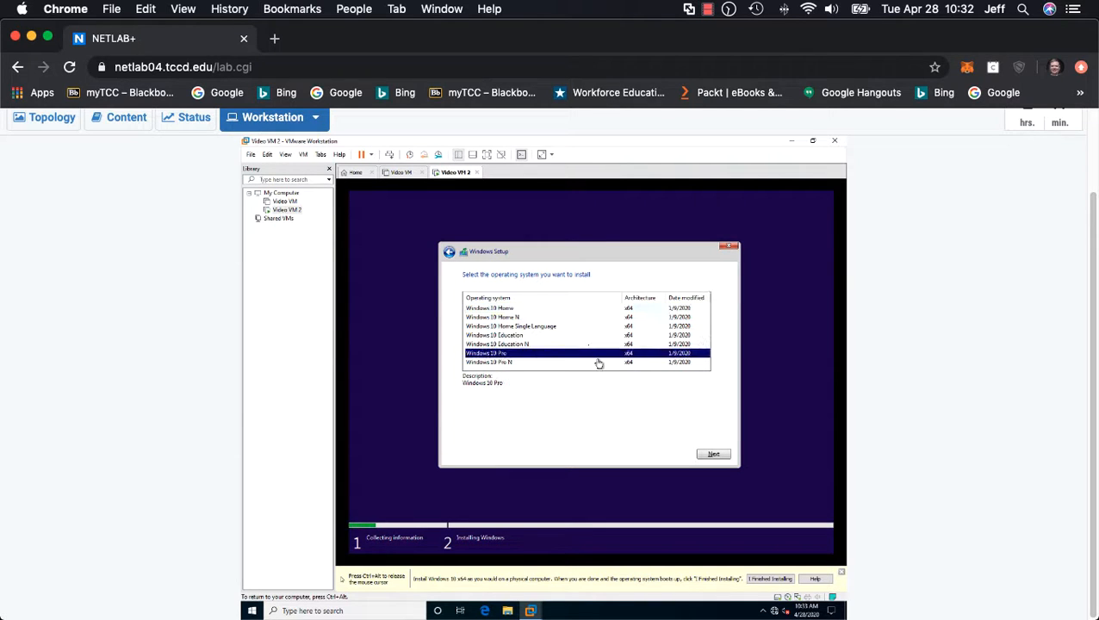
click(714, 456)
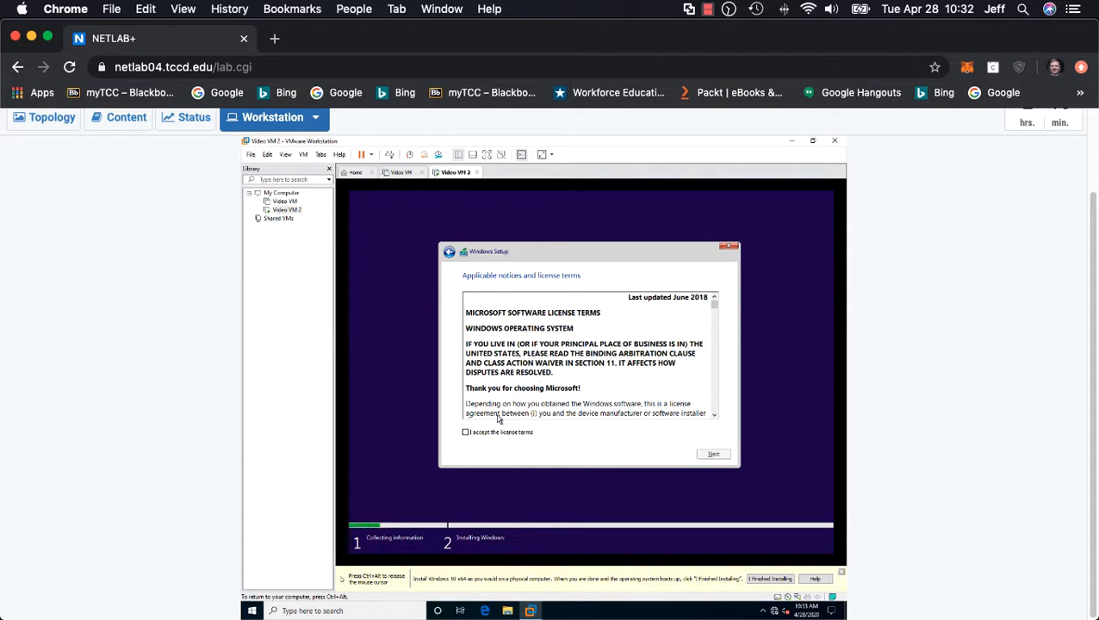
Step: Accept the license terms and choose the Custom: Install Windows only (advanced) installation type
click(466, 432)
click(715, 454)
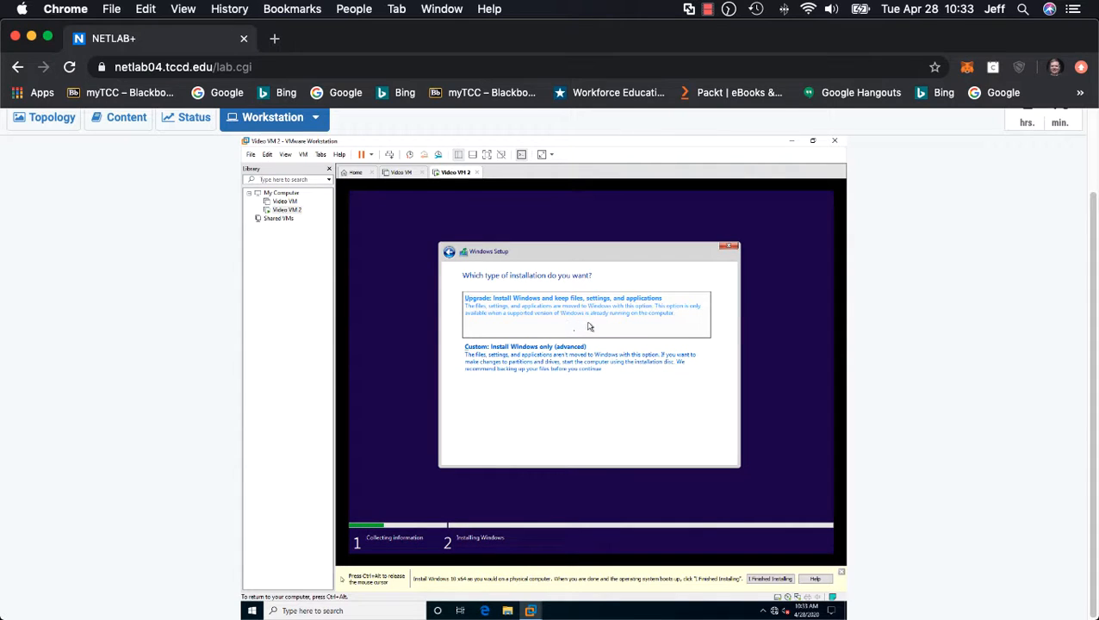
click(561, 368)
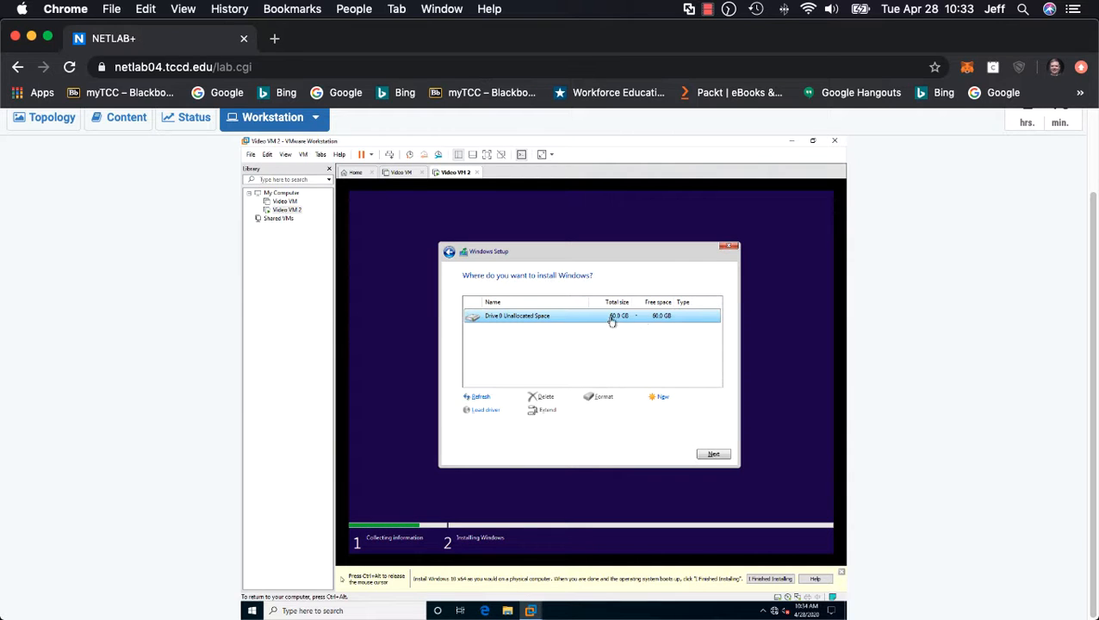
click(661, 398)
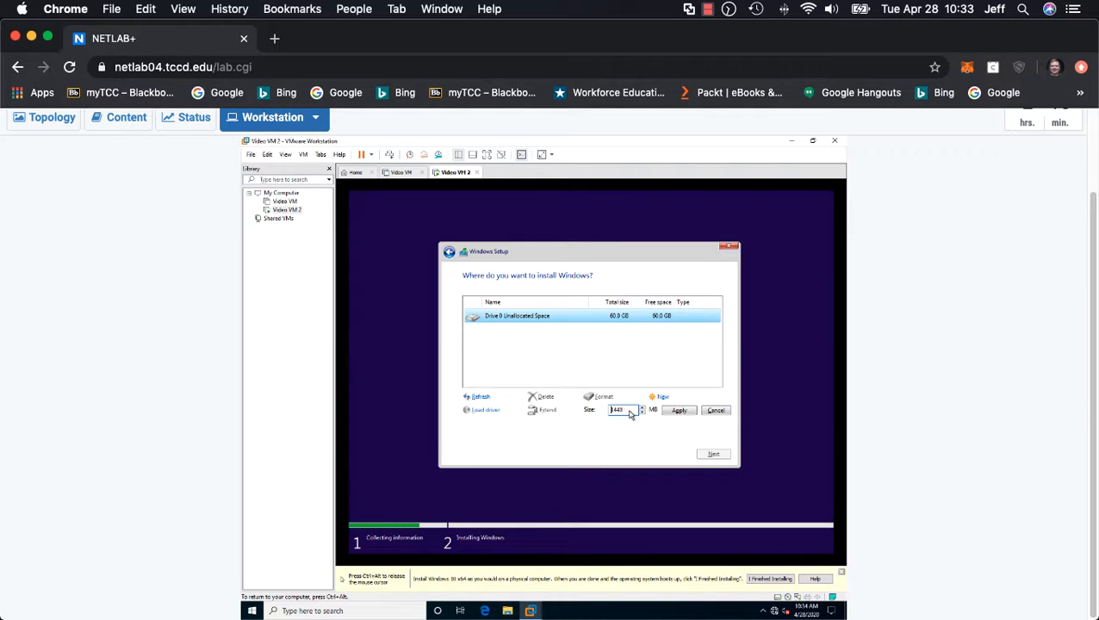
text(3)
key(BackSpace)
text(6)
click(729, 413)
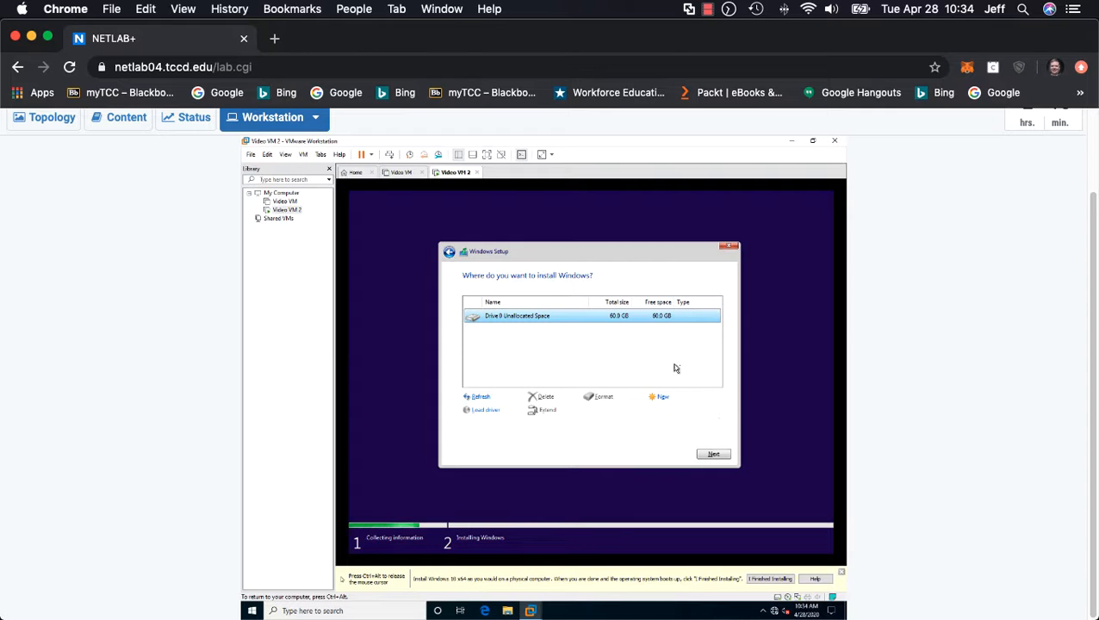
Step: Install Windows on the whole unallocated space of Drive 0
click(712, 454)
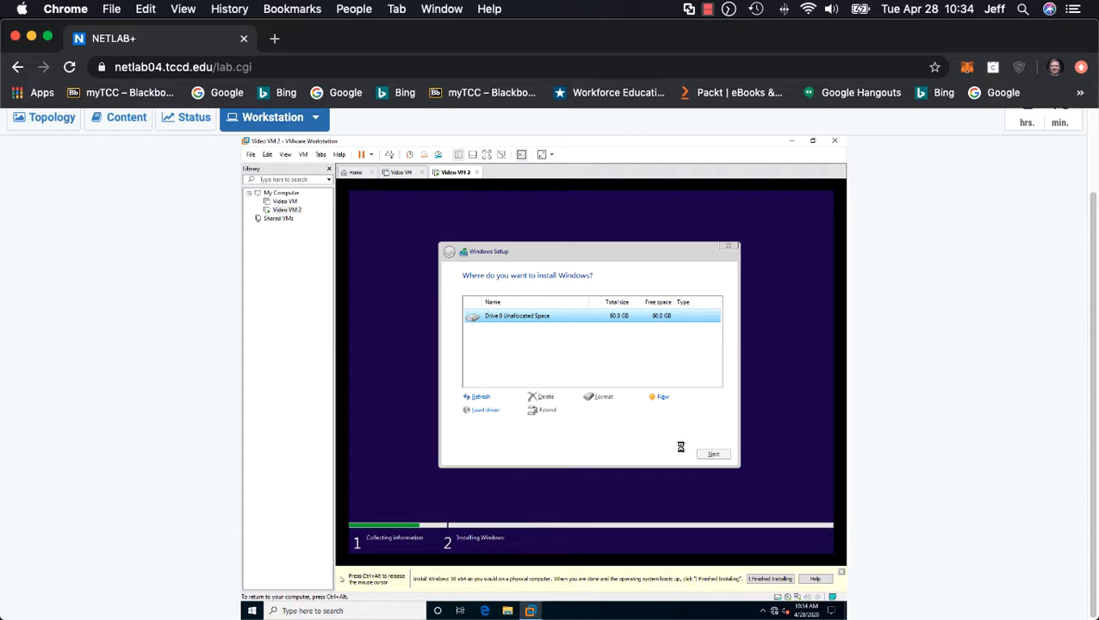
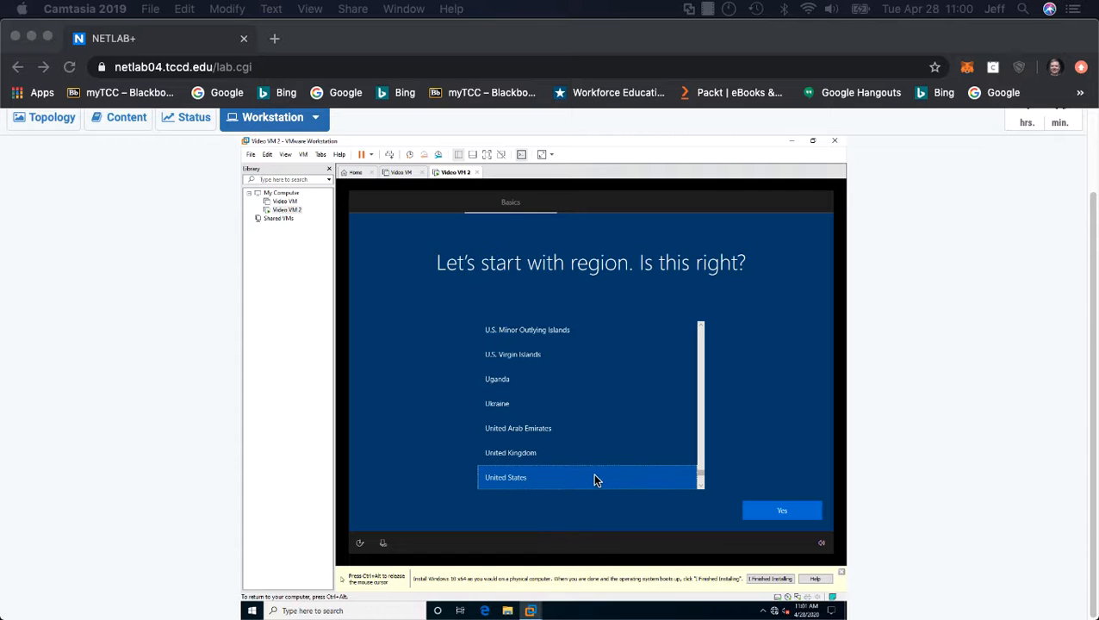
Step: Confirm United States as the region and US as the keyboard layout, and skip adding a second layout
click(778, 513)
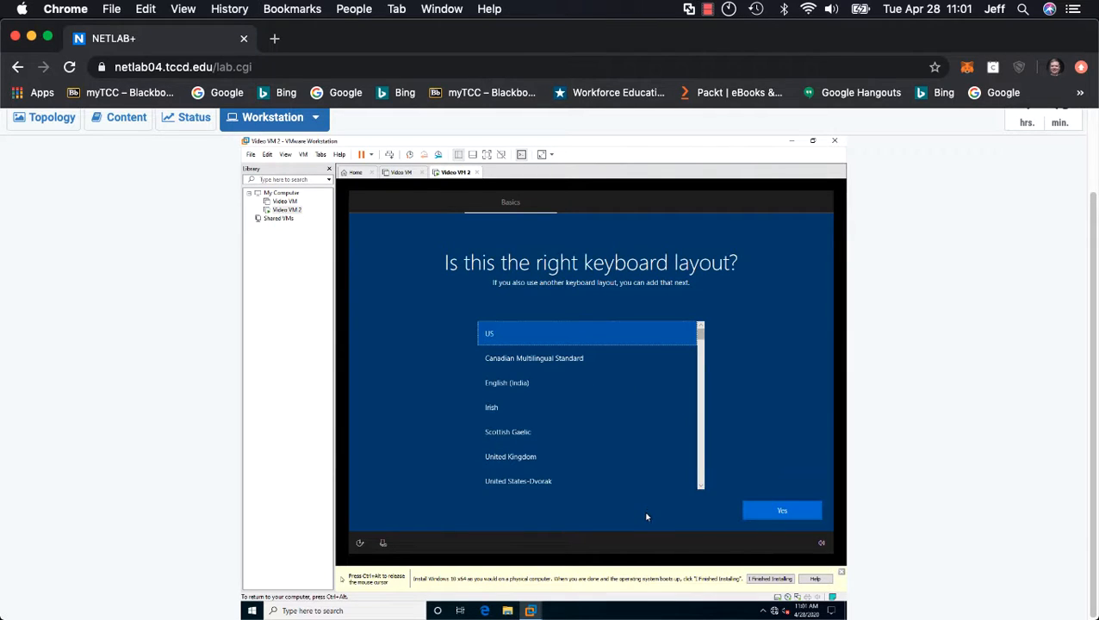
click(779, 512)
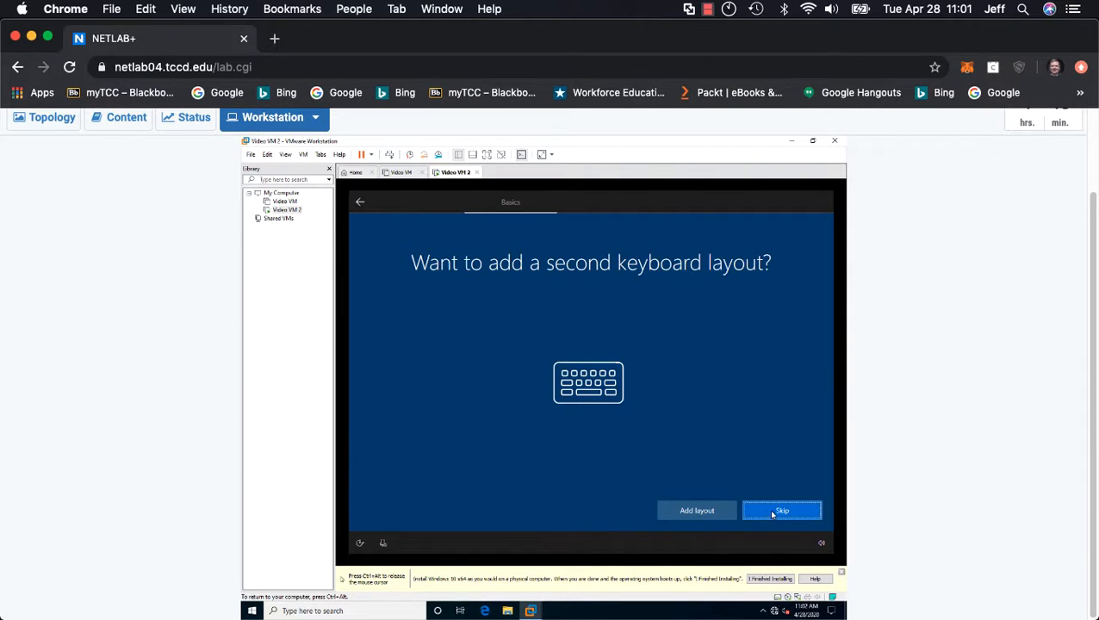
key(ctrl+alt)
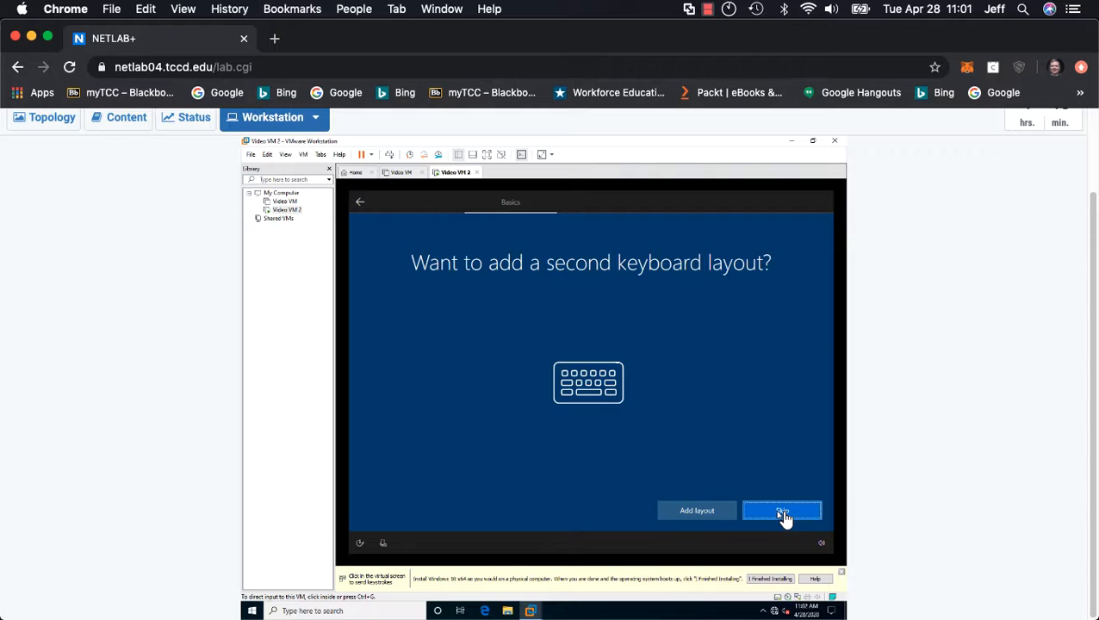
click(782, 513)
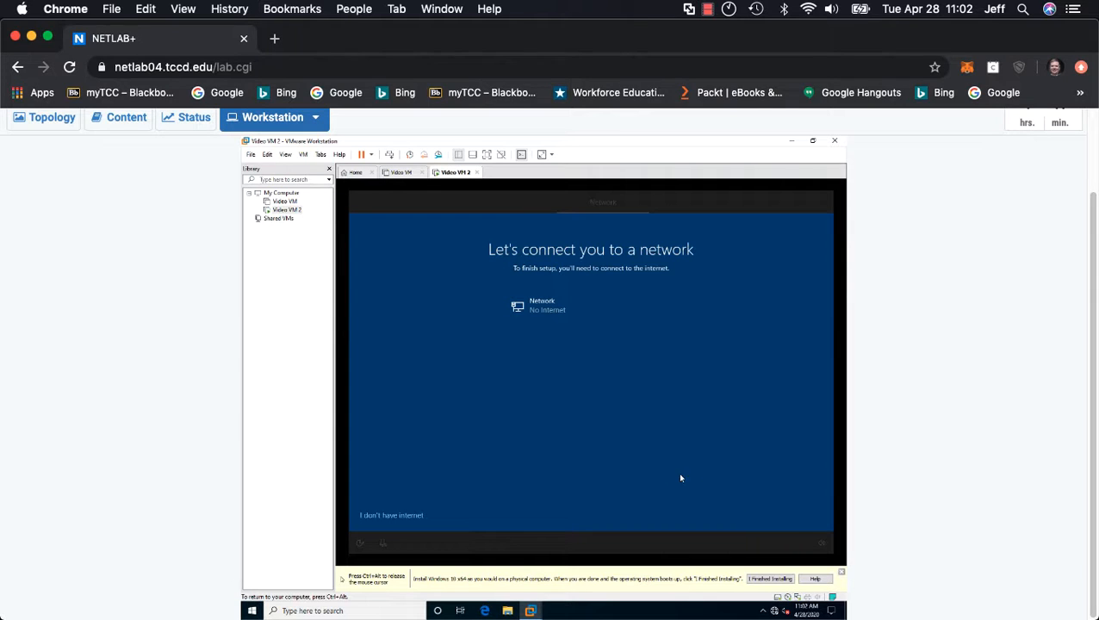
Step: Continue offline with the limited setup and name the PC's user account student
click(398, 517)
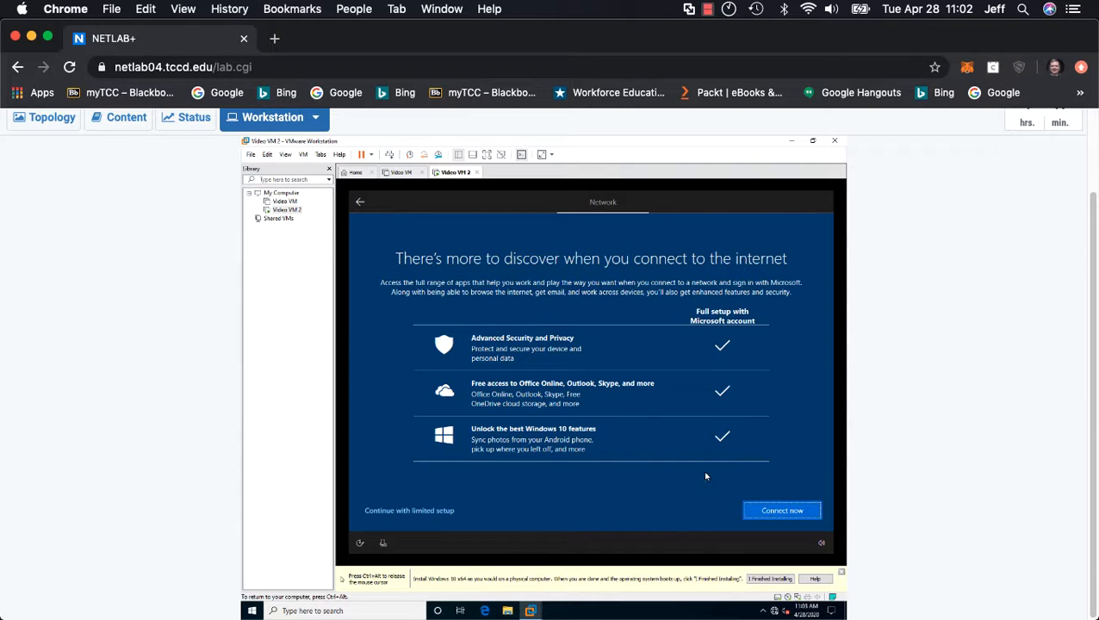
click(428, 511)
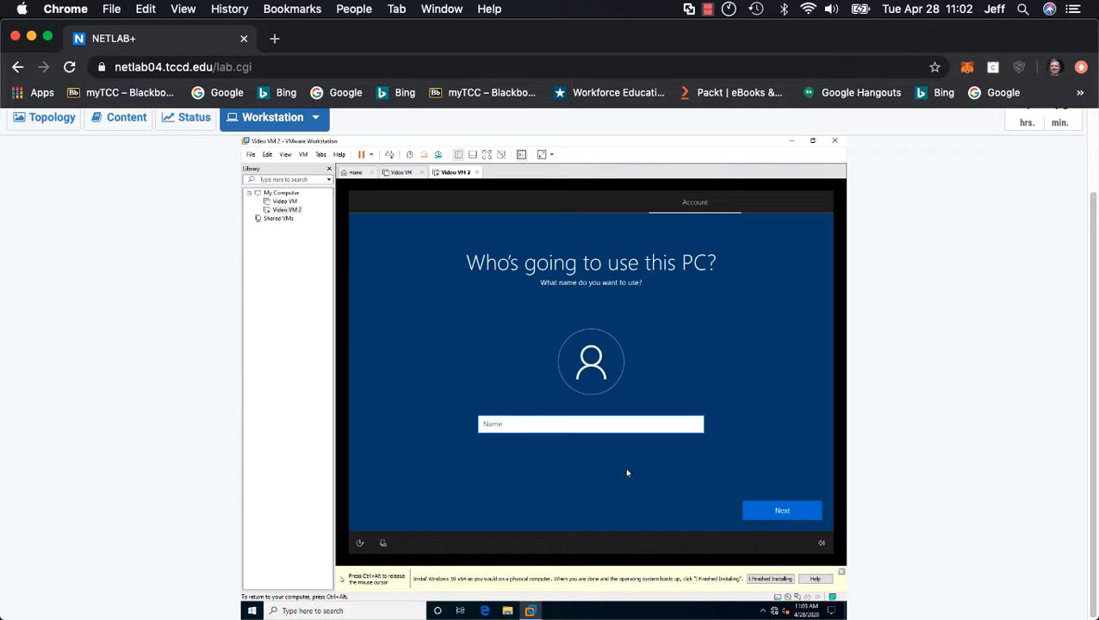
text(tudent)
key(BackSpace)
key(BackSpace)
key(BackSpace)
key(BackSpace)
key(BackSpace)
key(BackSpace)
text(stud)
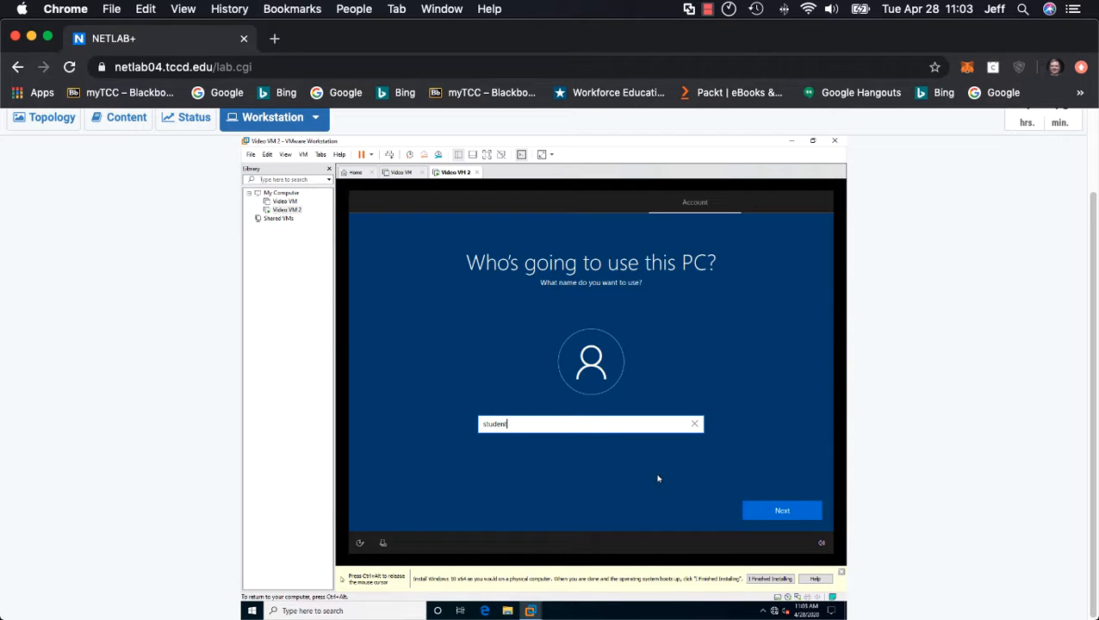
click(780, 512)
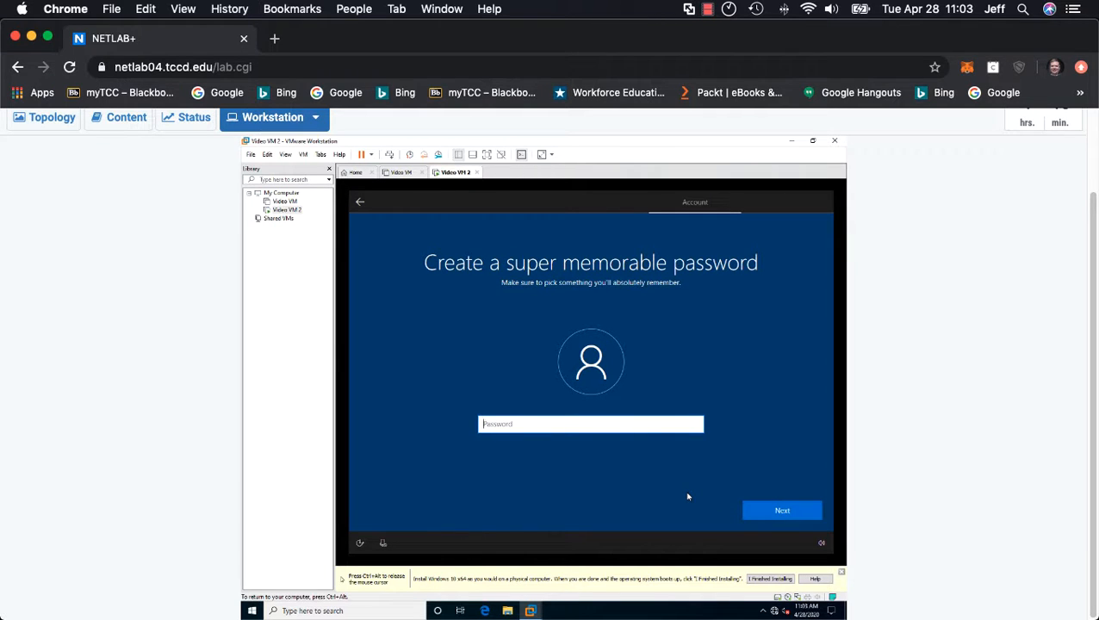
Step: Try to create the account password and confirm it
text(•••)
key(BackSpace)
key(BackSpace)
text(•••)
key(Return)
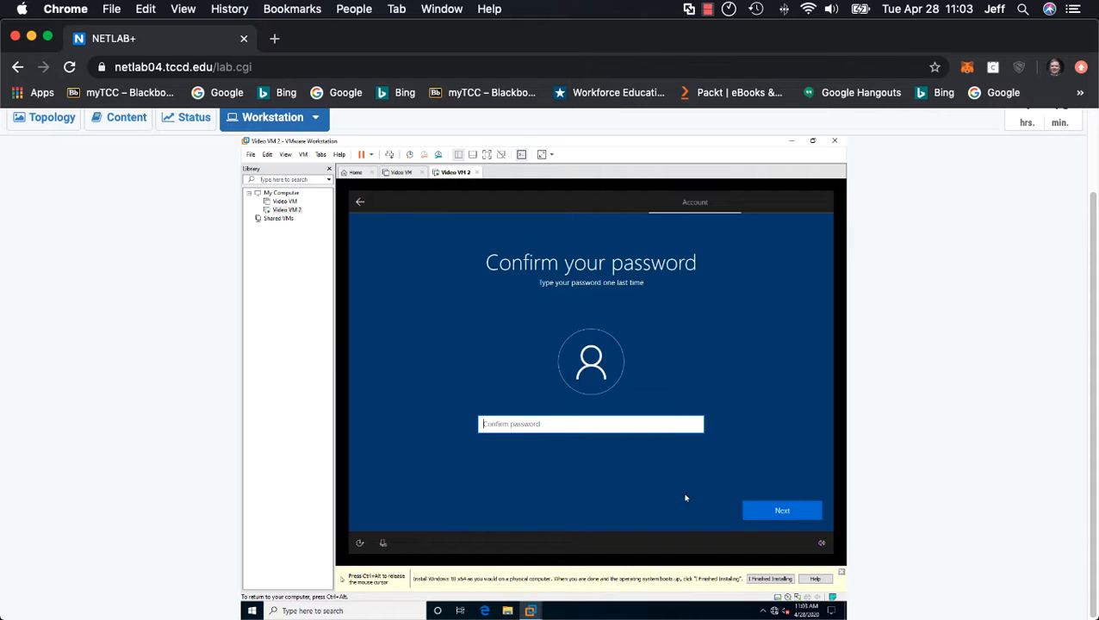
text(•••••••••)
key(Return)
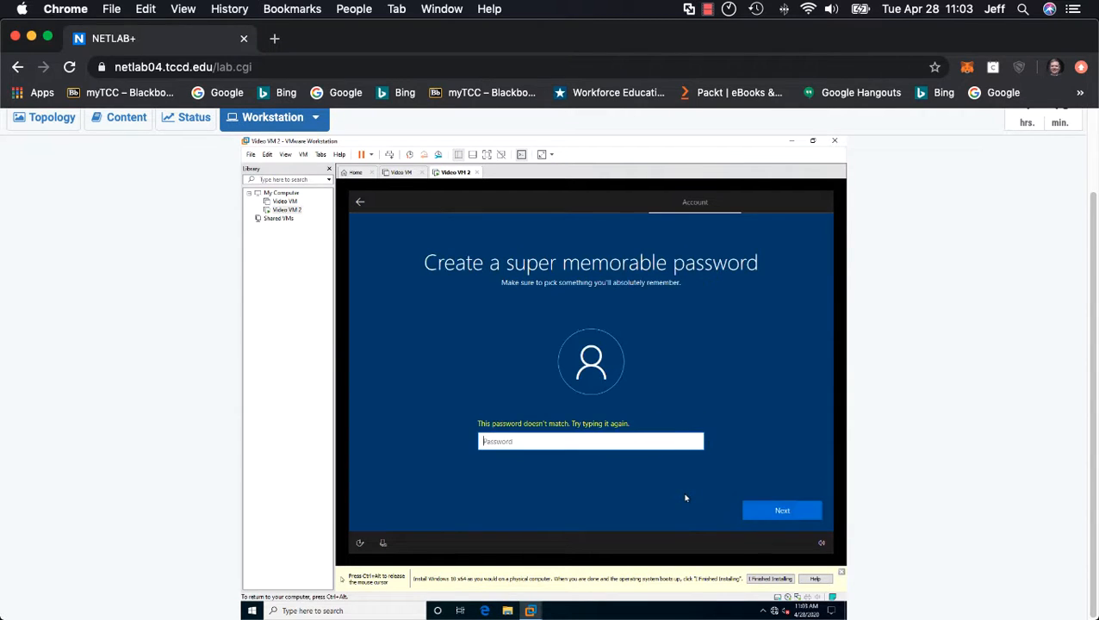
Step: Enter the account password again and repeat it in the password confirmation
text(••••••••)
key(Return)
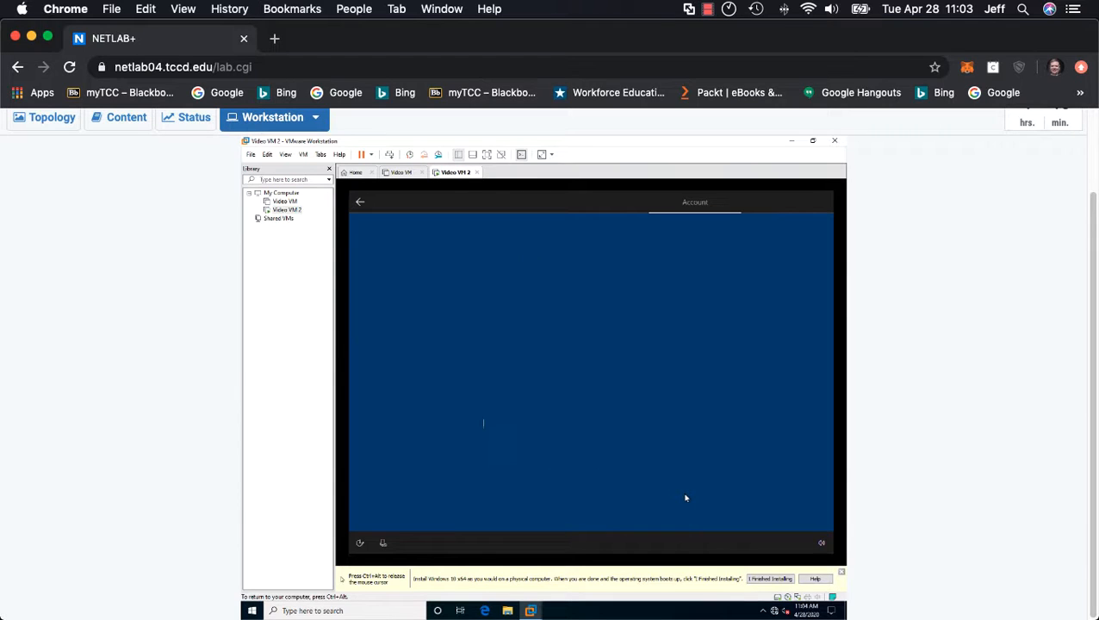
text(••••••••)
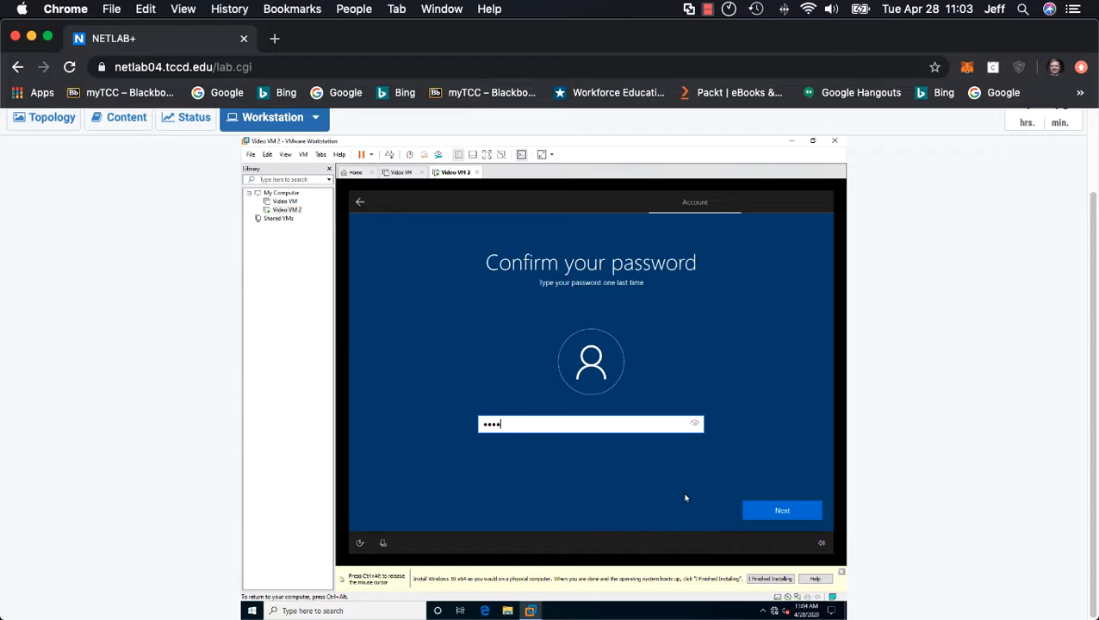
key(Return)
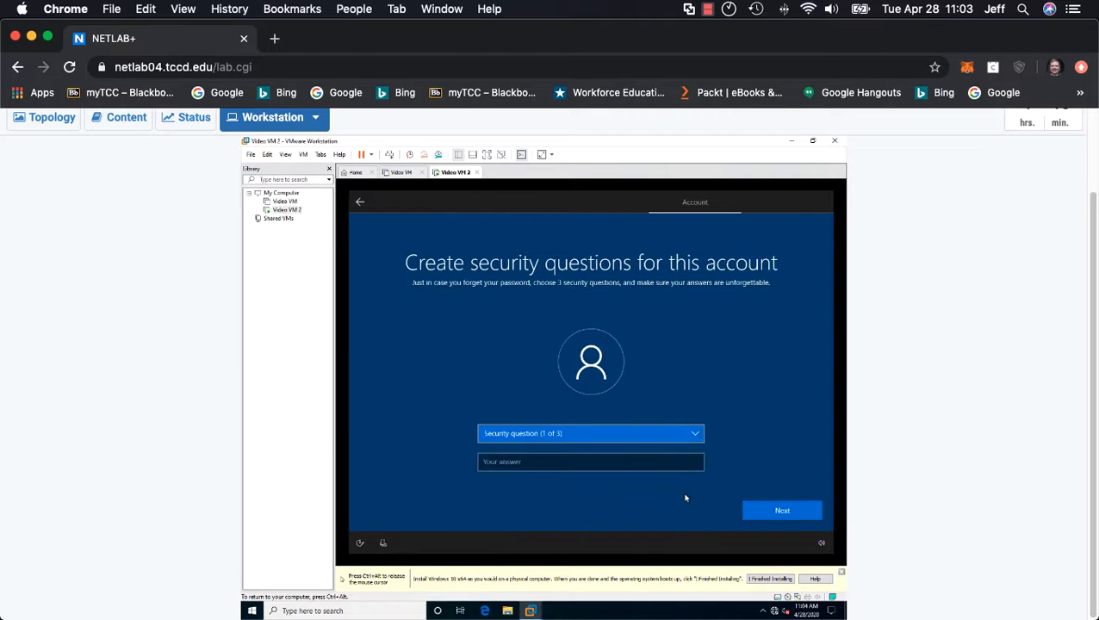
Step: Set the first security question to "What was your first pet's name?" and submit it with a security answer
click(607, 461)
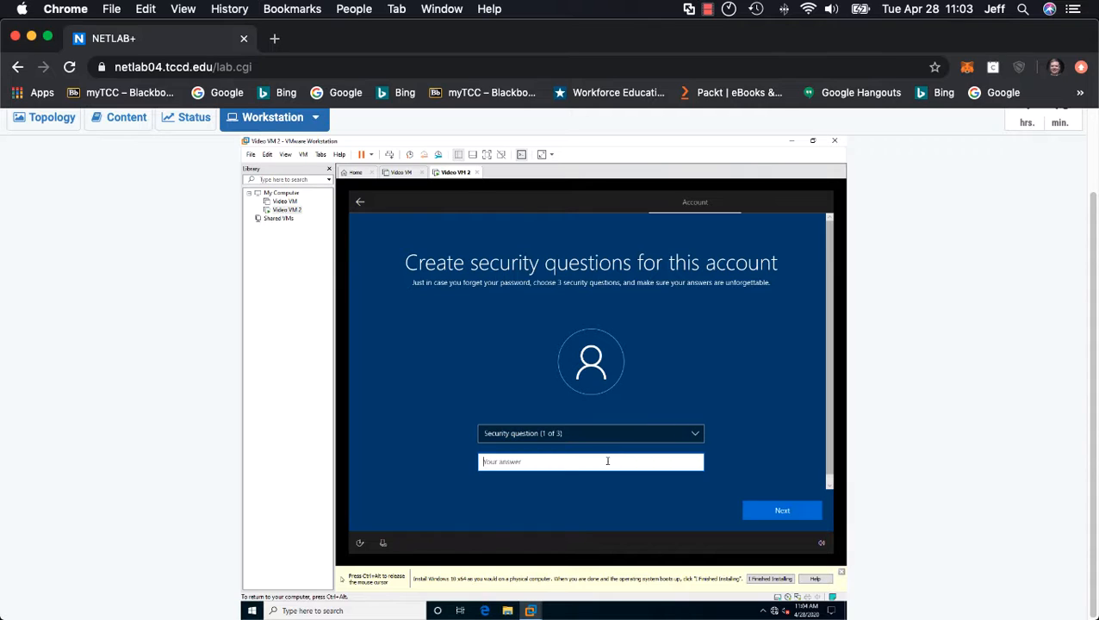
text(password)
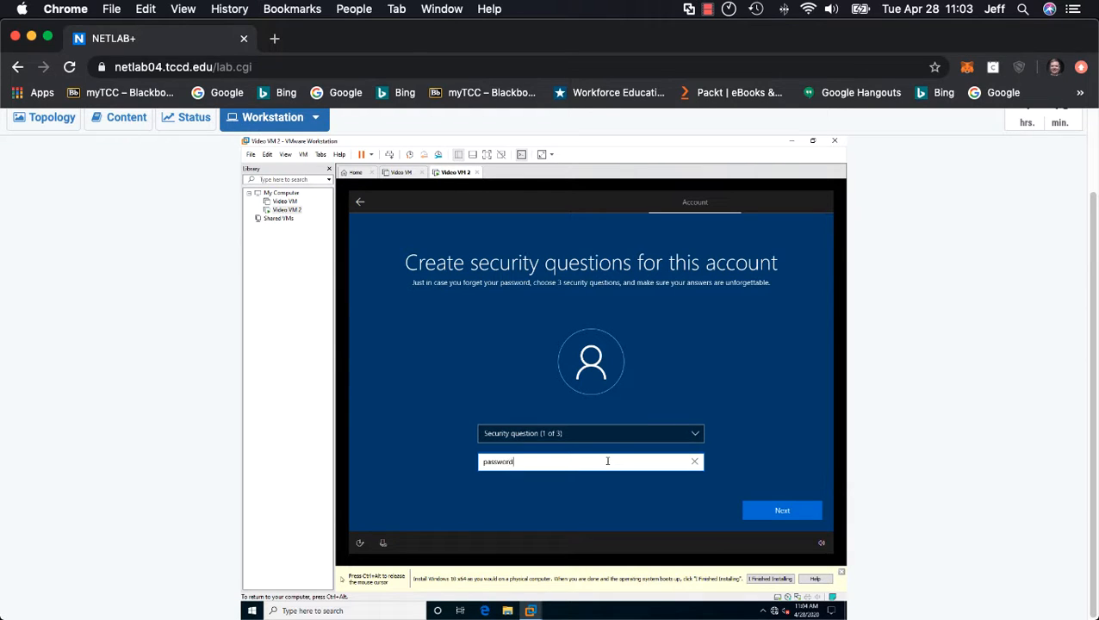
key(Return)
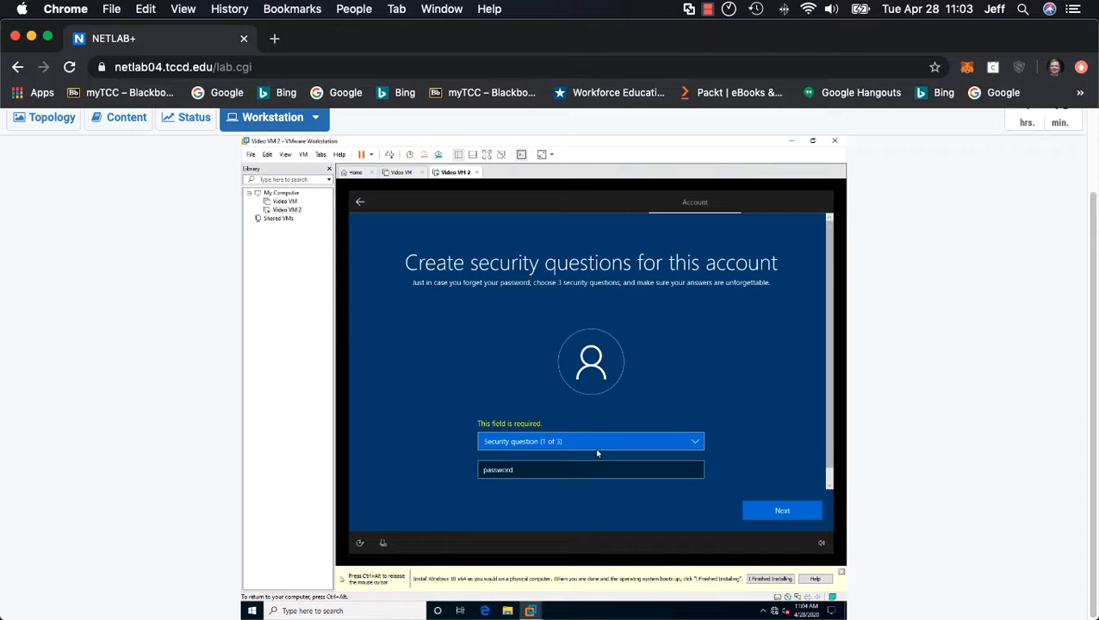
click(657, 443)
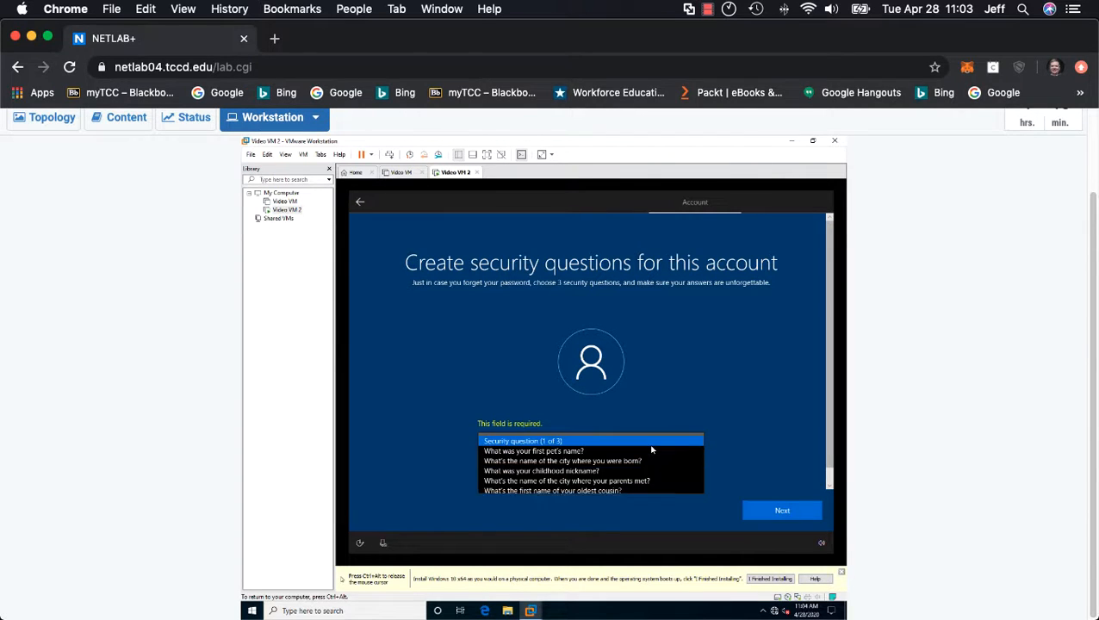
click(577, 451)
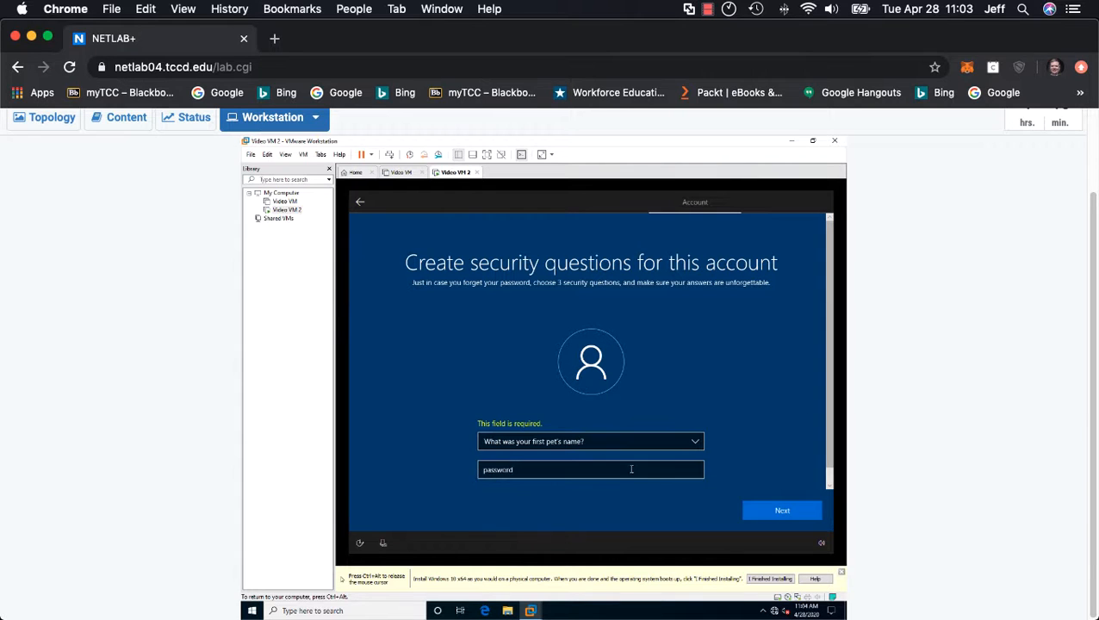
click(761, 511)
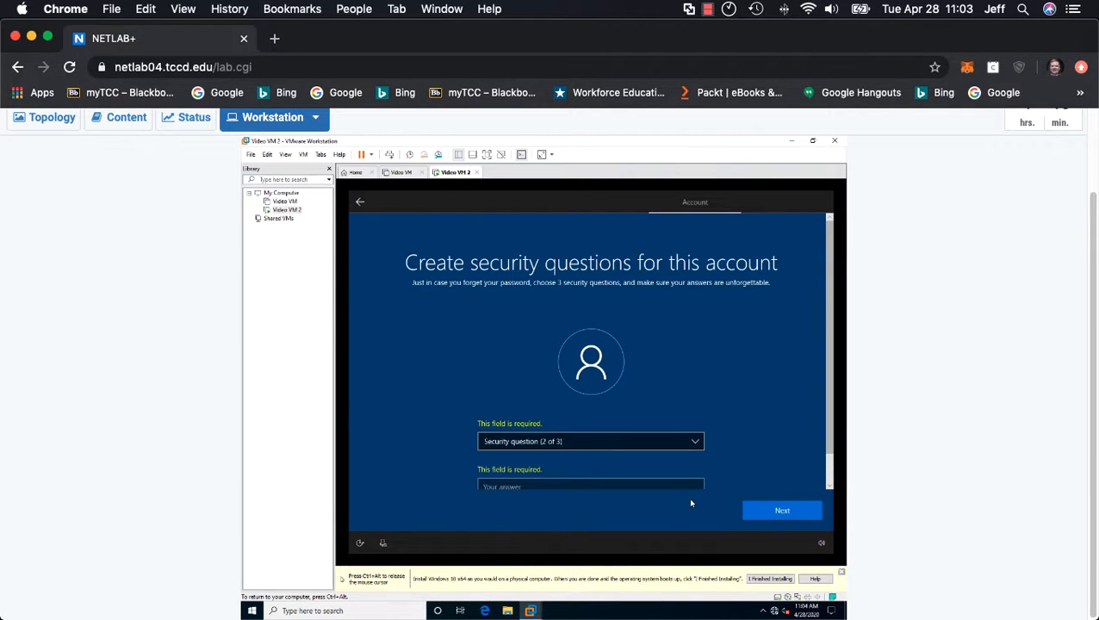
Step: Set the second security question to "What's the name of the city where you were born?" and submit it with a security answer
click(615, 443)
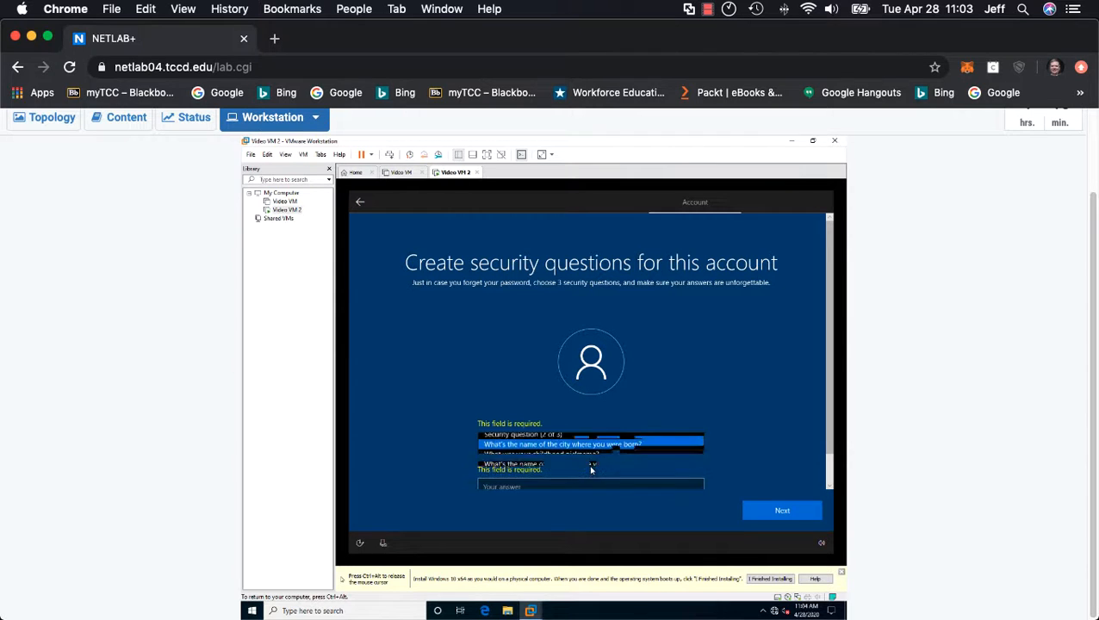
click(594, 452)
click(568, 484)
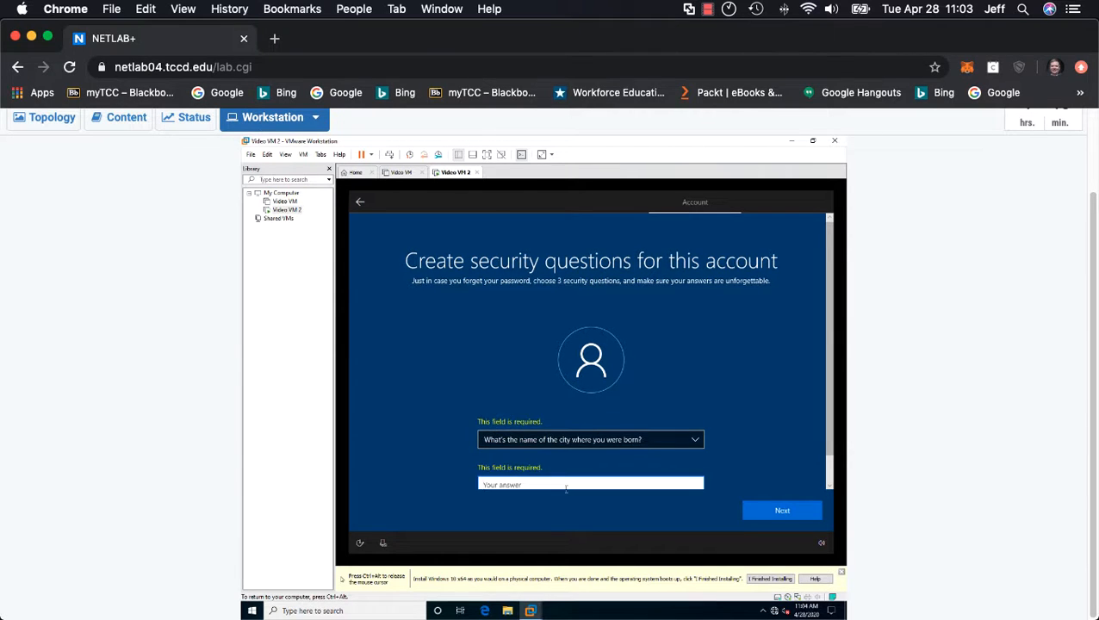
text(password)
click(752, 510)
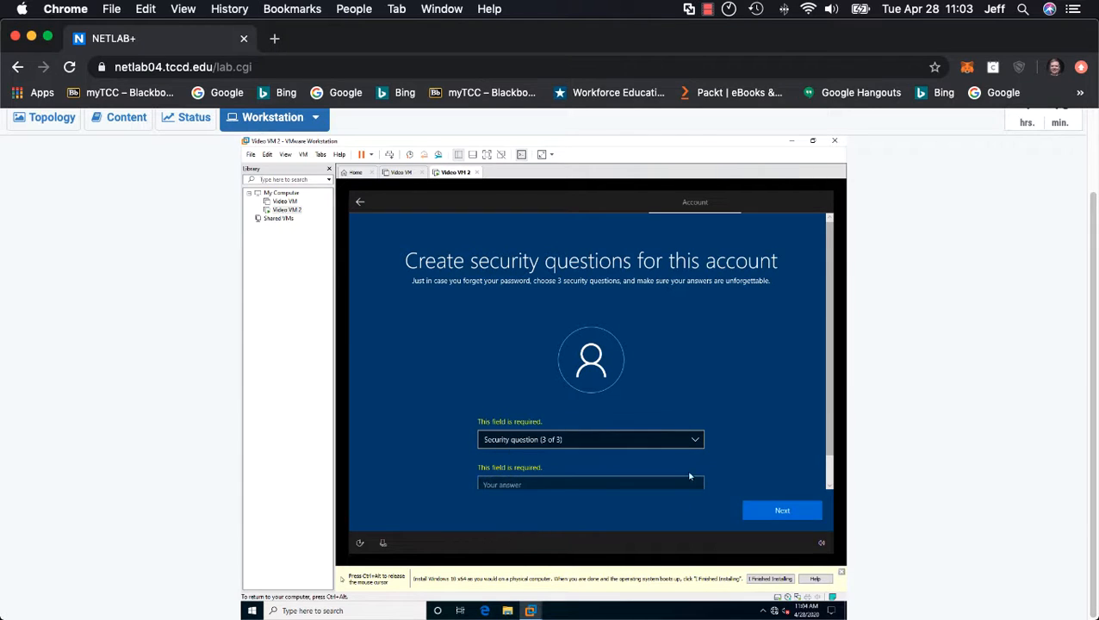
Step: Set the third security question to "What's the name of the city where your parents met?" and submit it with a security answer
click(545, 441)
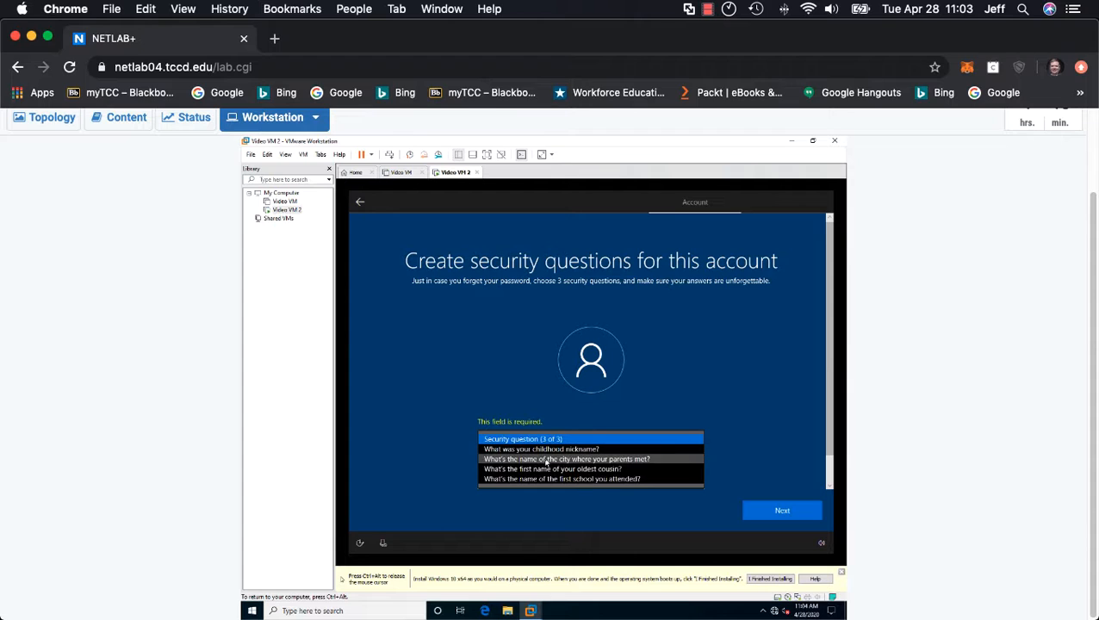
click(548, 461)
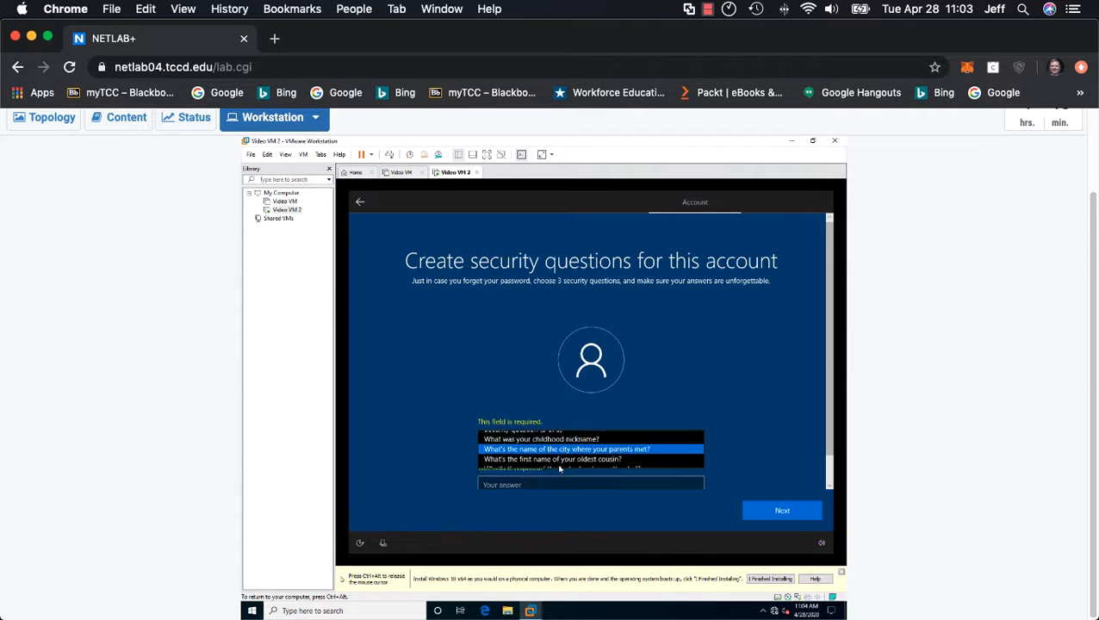
click(539, 485)
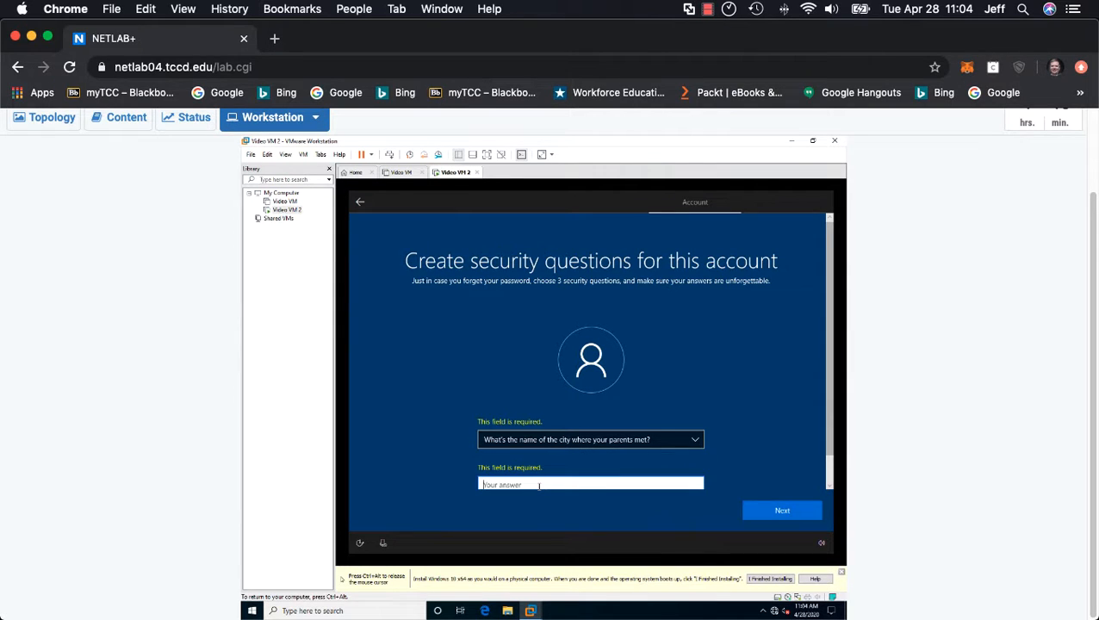
text(password)
key(Return)
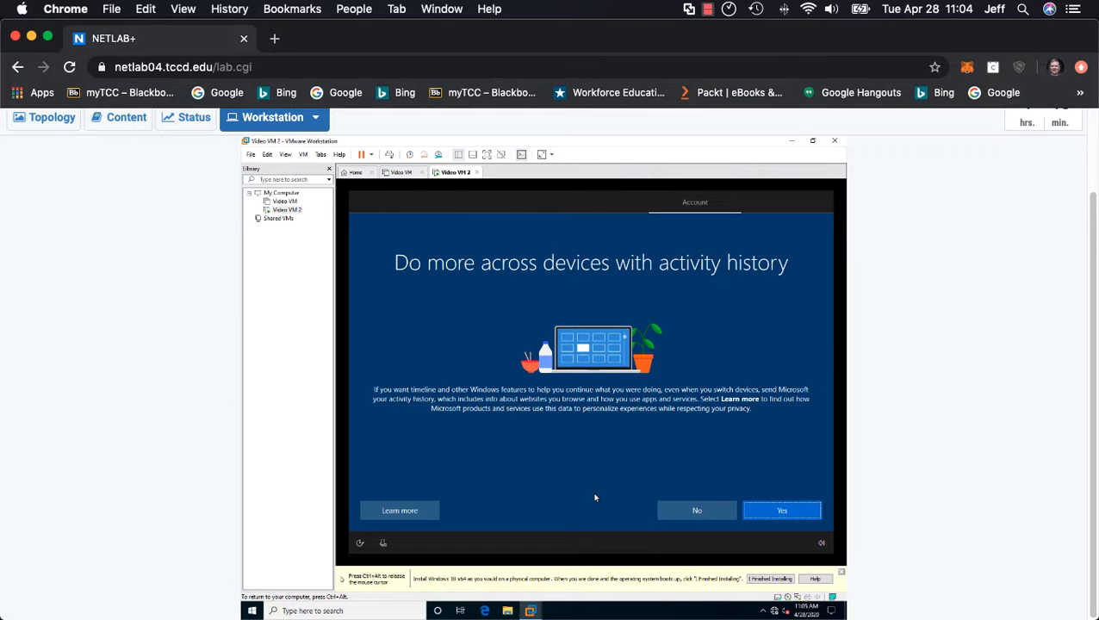
Step: Refuse sending activity history to Microsoft and decline the Cortana digital assistant
click(698, 517)
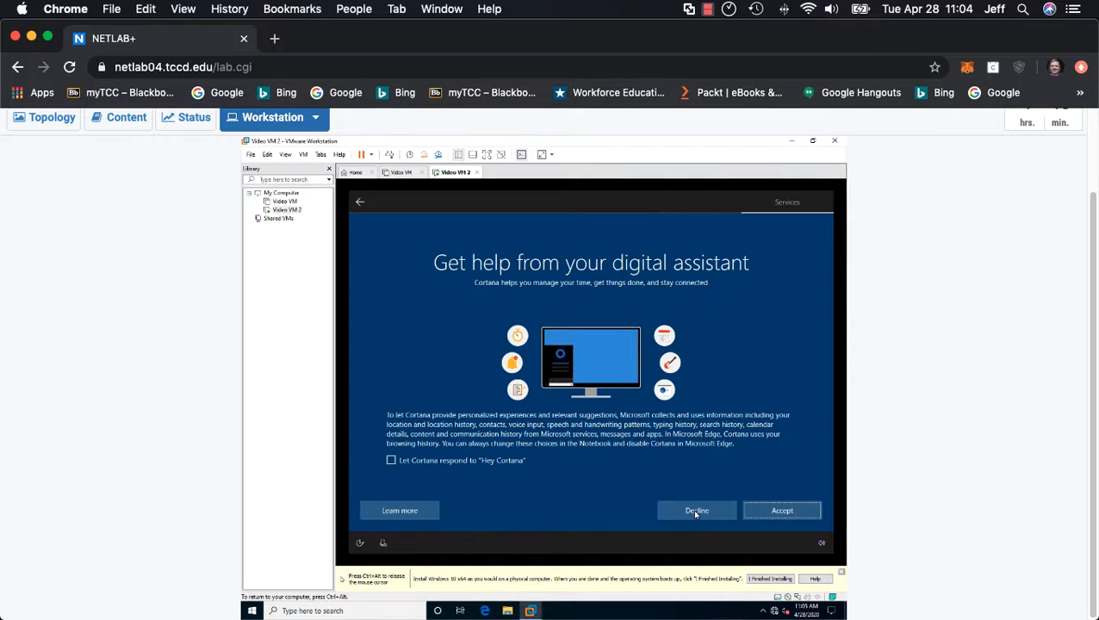
click(696, 513)
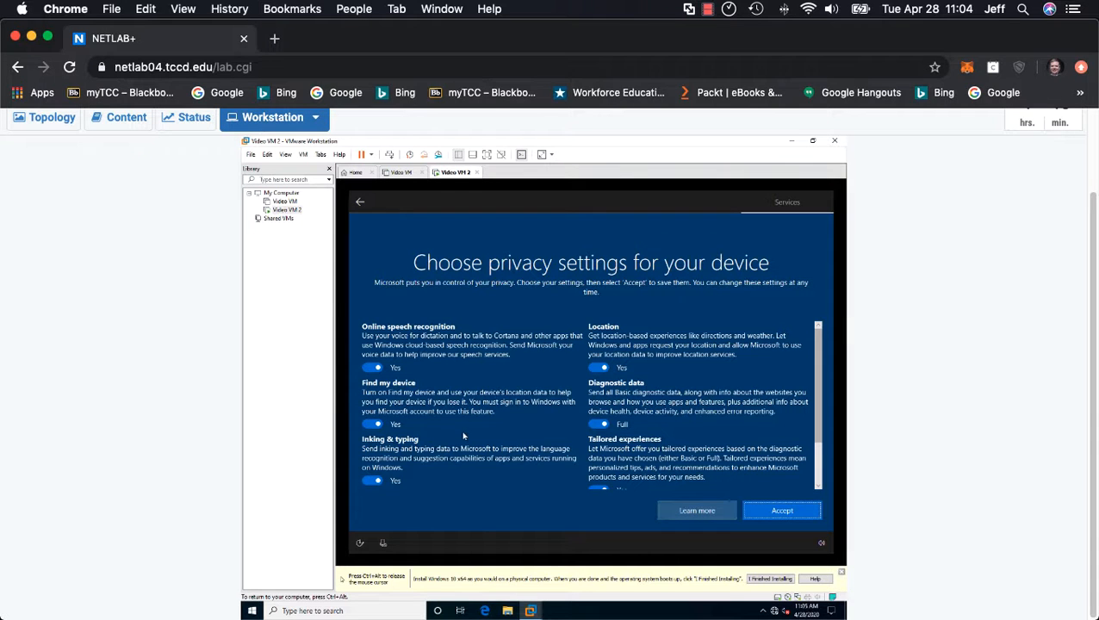
Step: Turn off online speech recognition, Find my device, inking & typing and location, and set diagnostic data to Basic
click(370, 368)
click(371, 434)
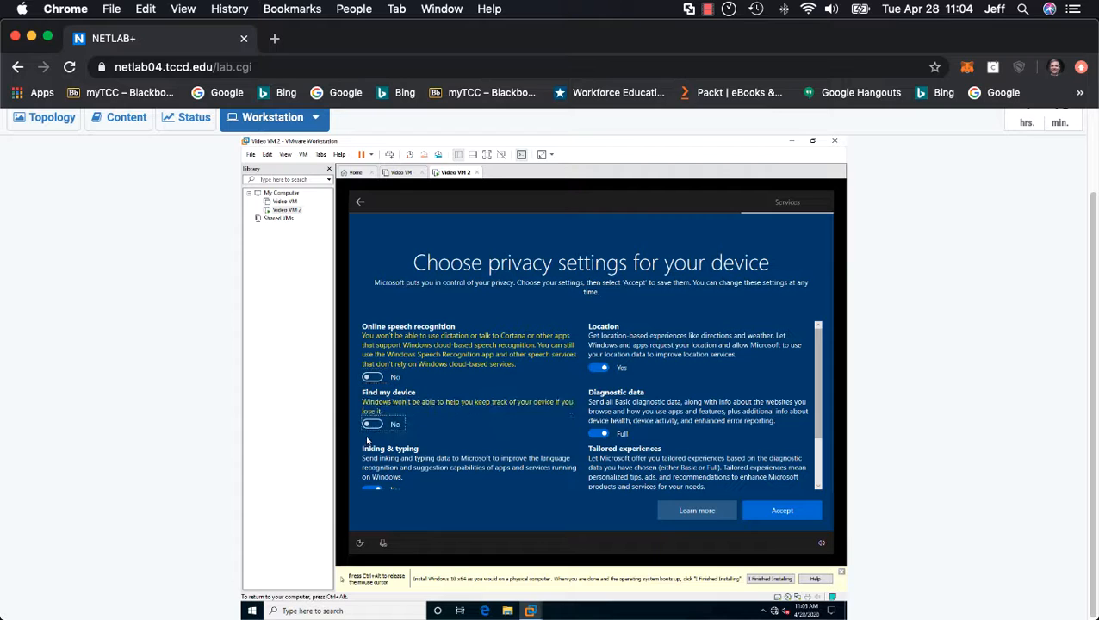
click(368, 491)
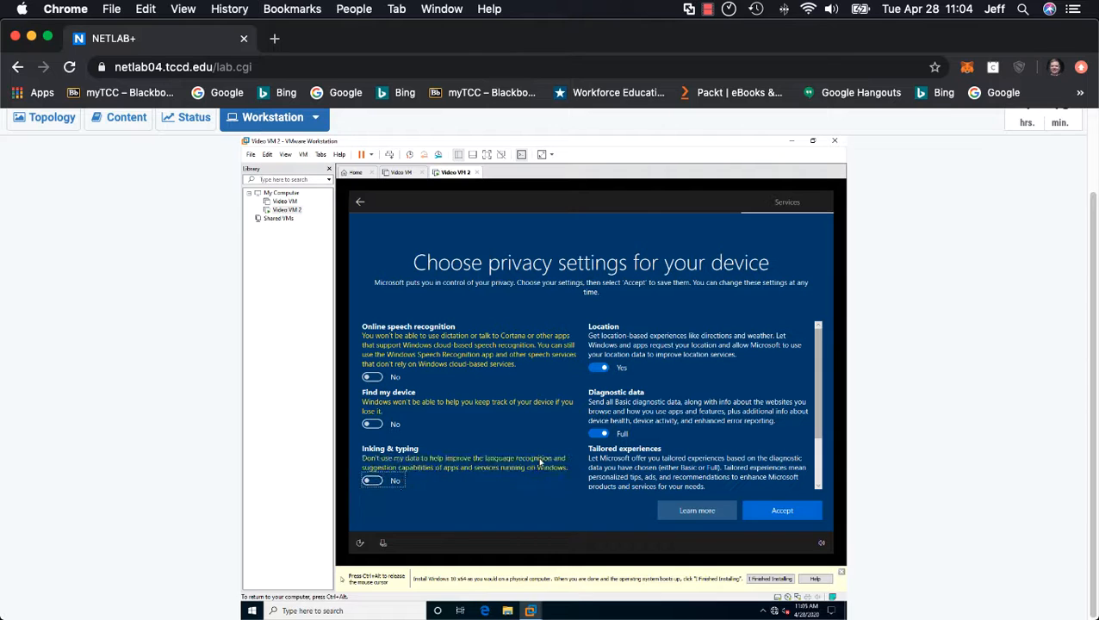
click(600, 433)
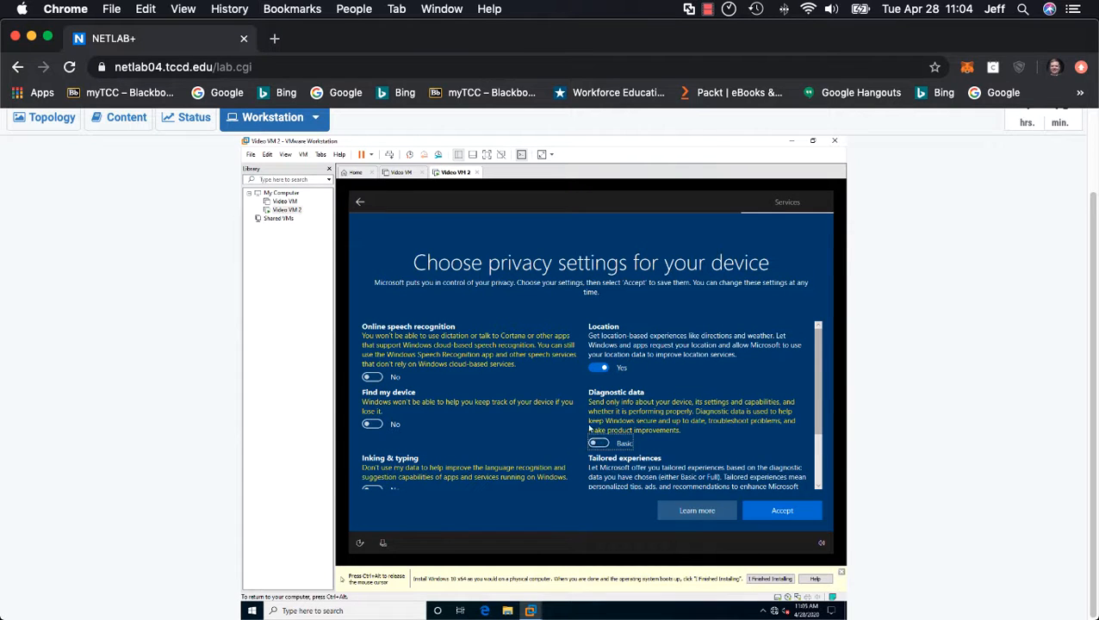
click(596, 366)
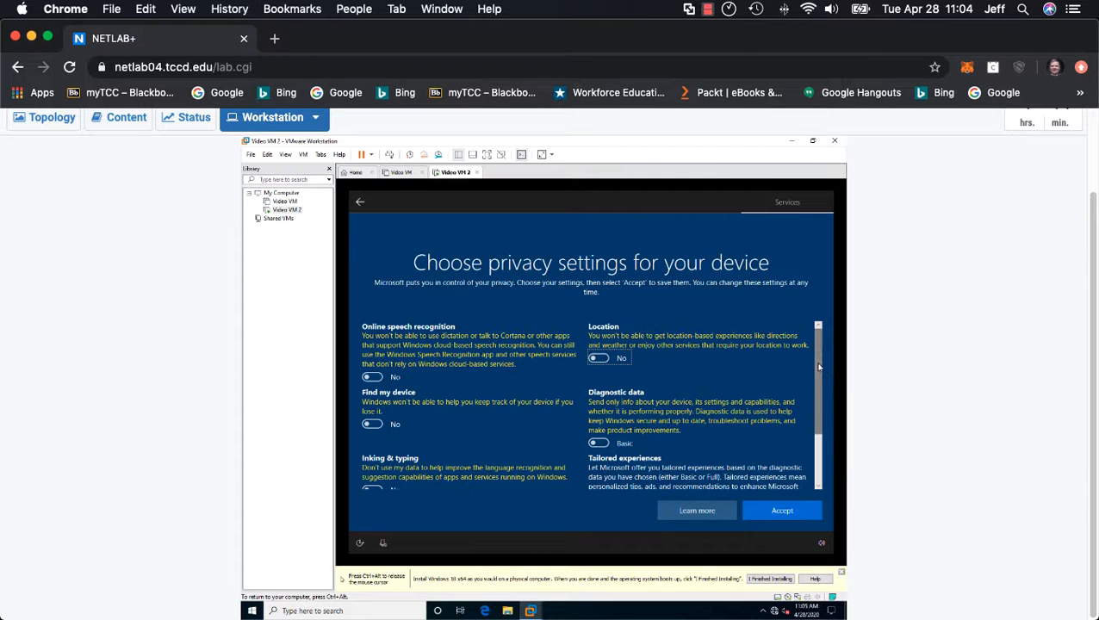
Step: Turn off Tailored experiences and Advertising ID, and accept the device's privacy settings
drag(817, 365, 816, 476)
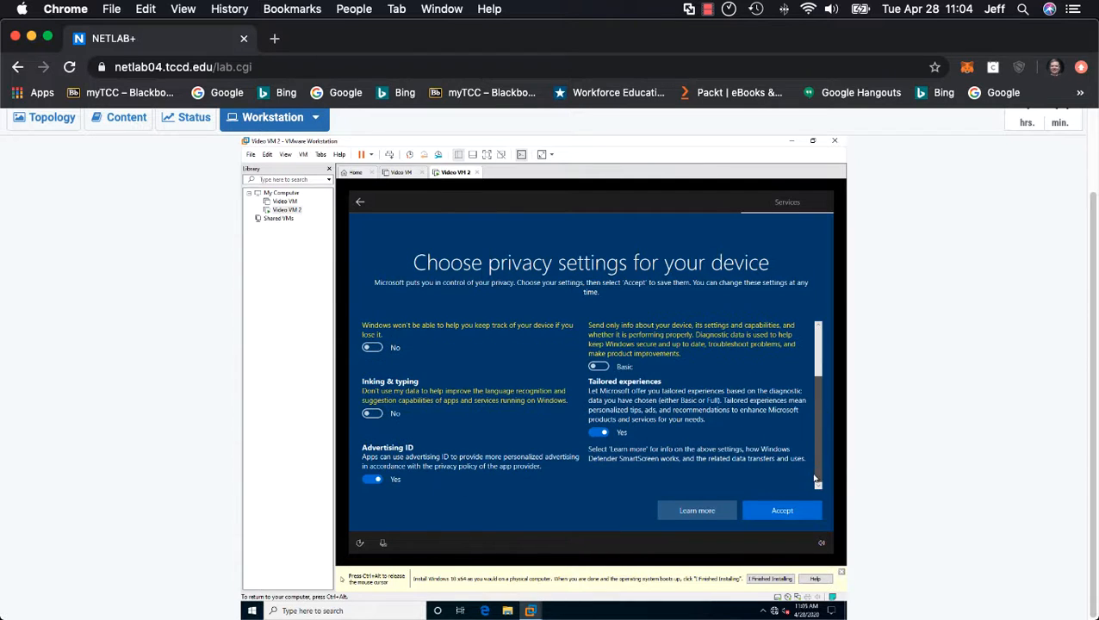
click(591, 434)
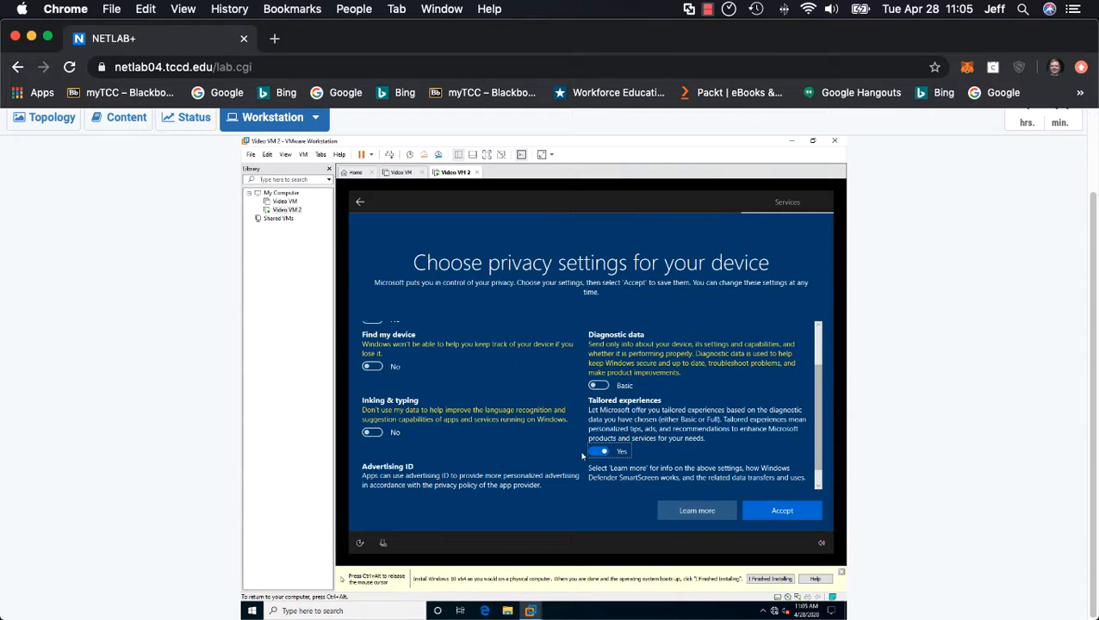
click(596, 452)
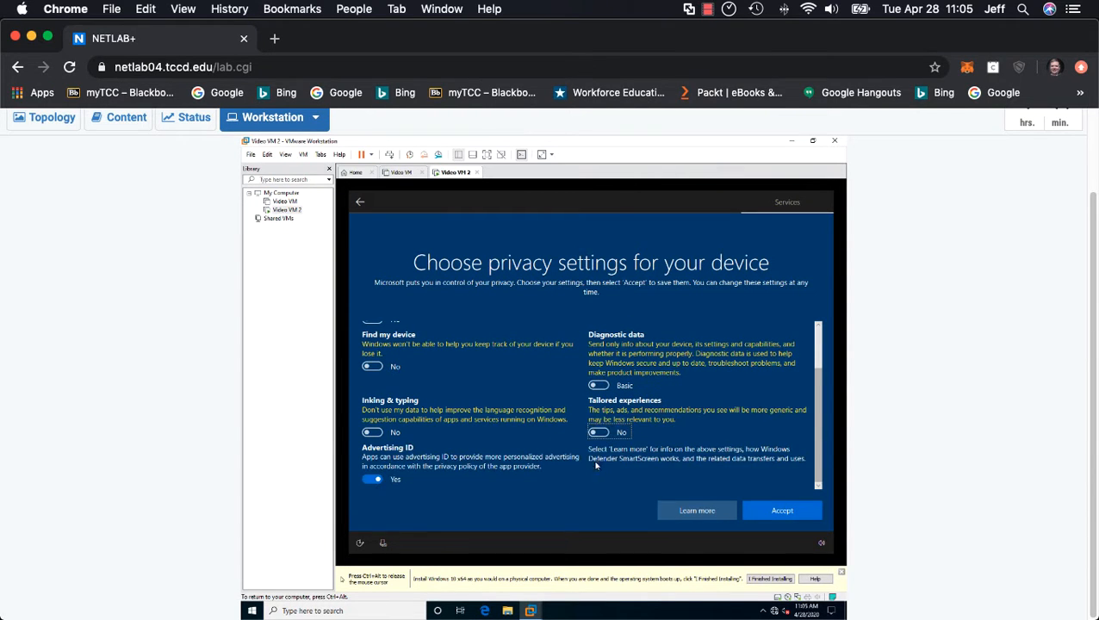
click(364, 483)
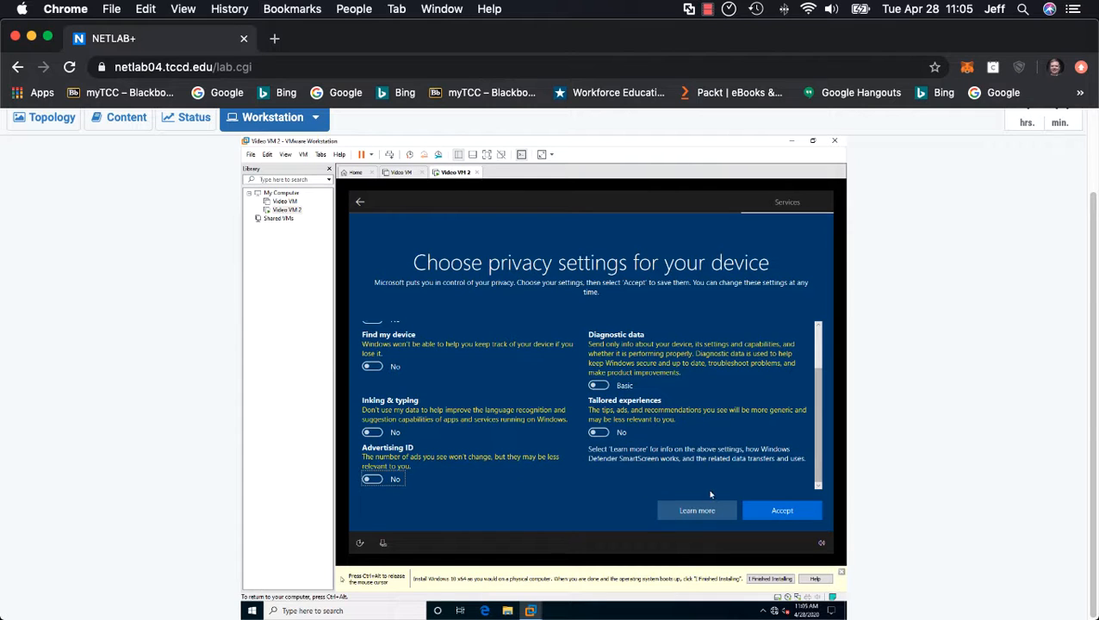
click(754, 509)
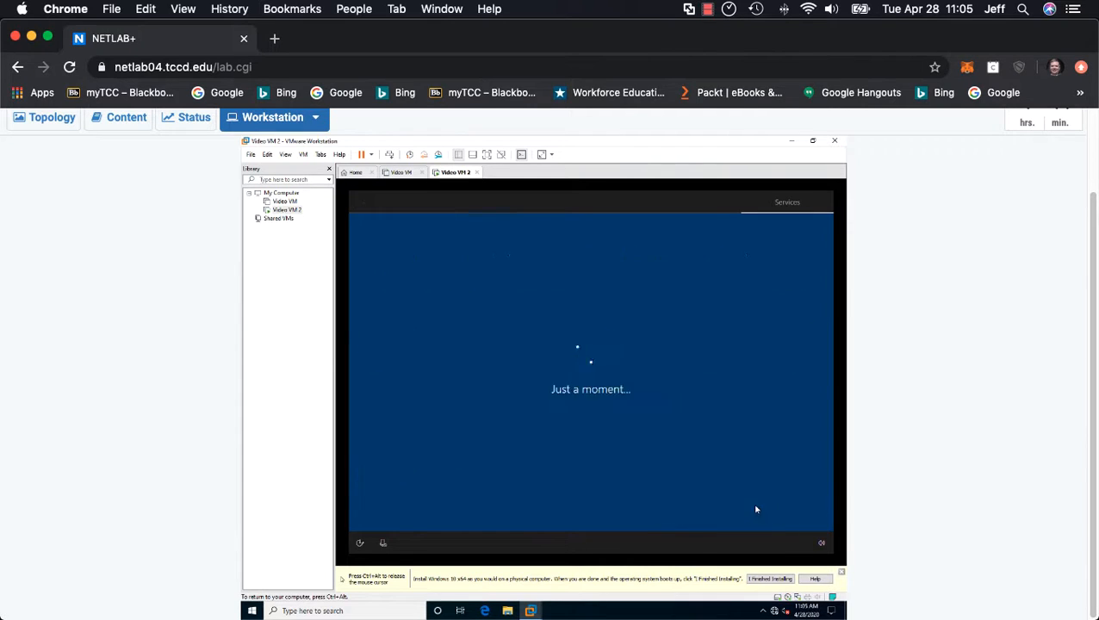
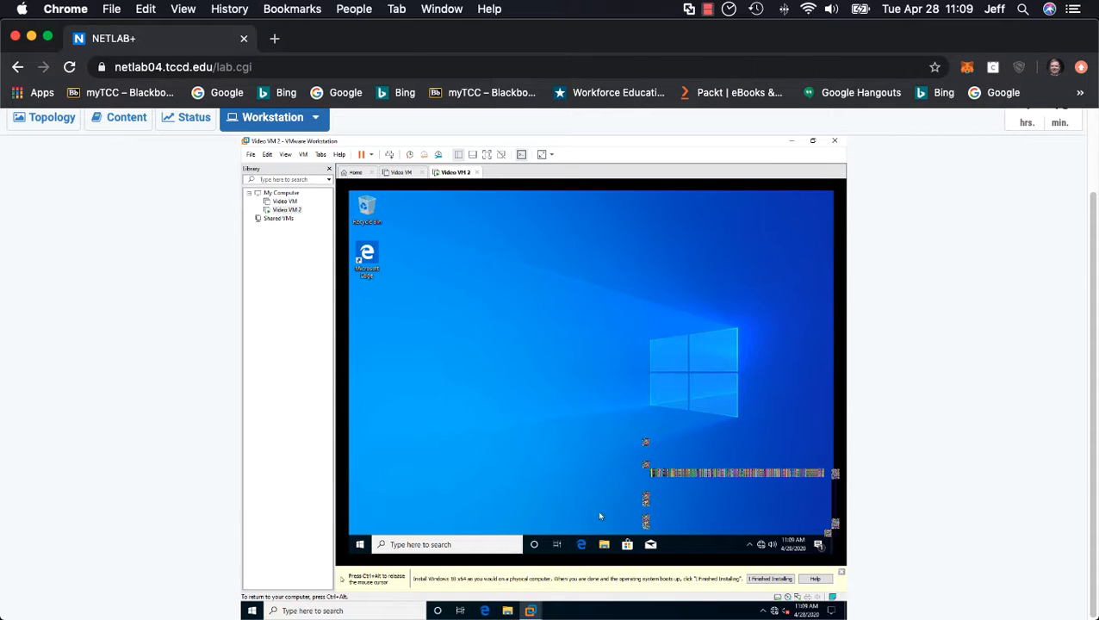
Step: Unpin Mail, Microsoft Store and Microsoft Edge from the virtual machine's taskbar
right_click(651, 546)
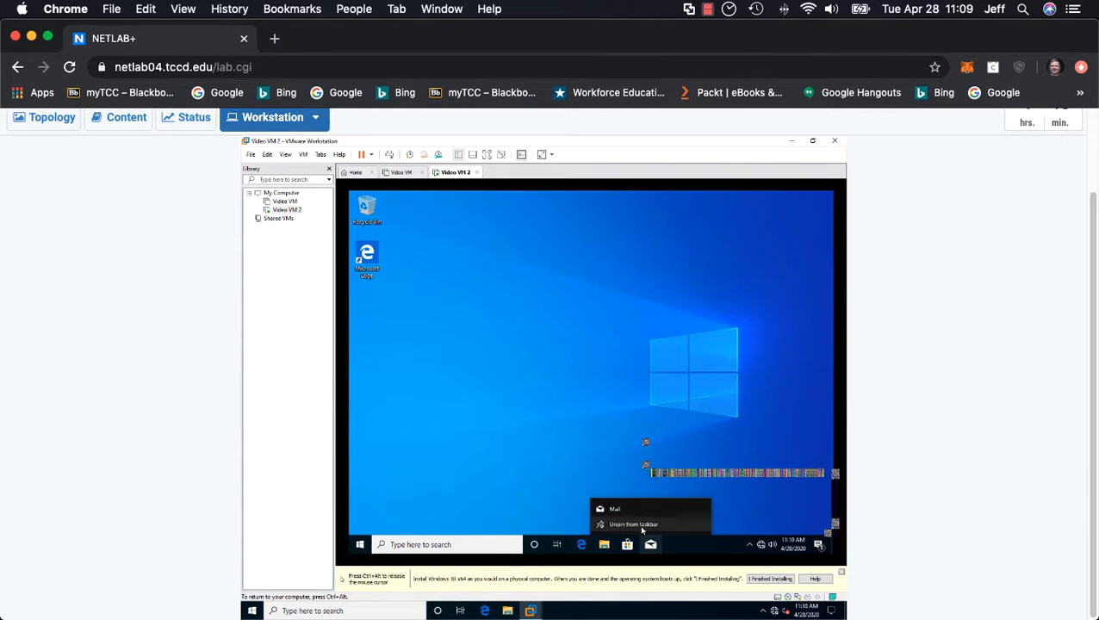
click(636, 525)
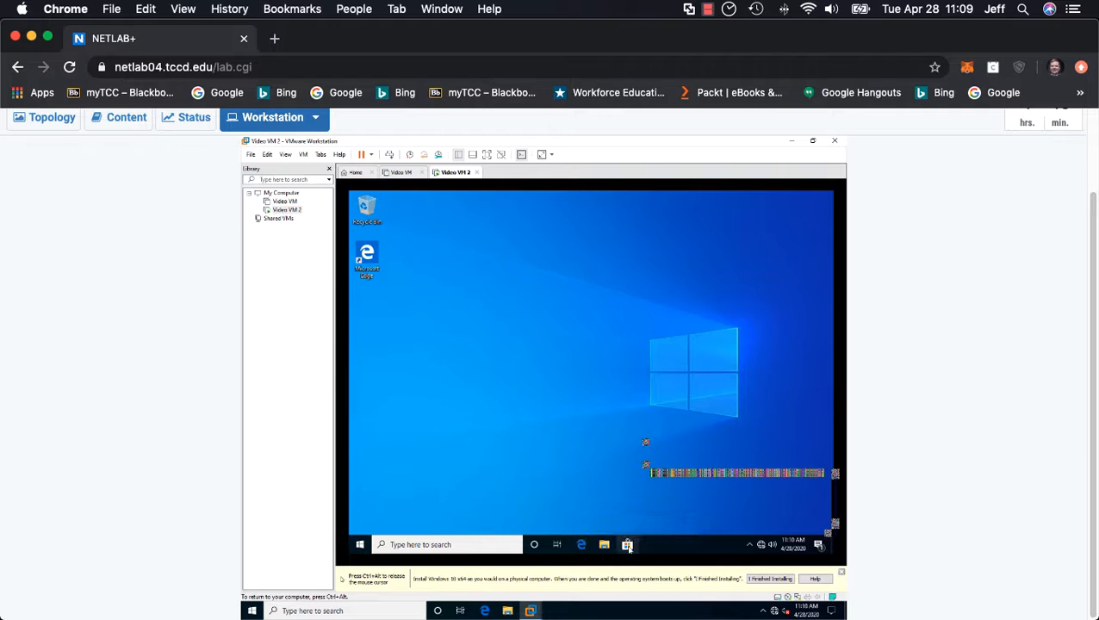
right_click(628, 546)
click(636, 523)
right_click(580, 542)
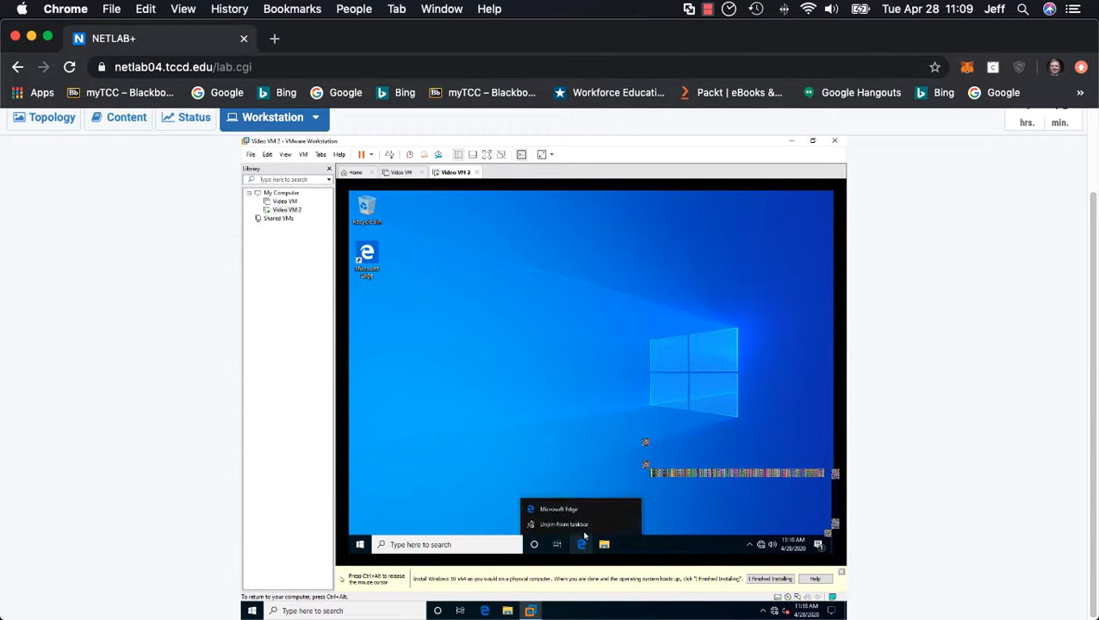
click(584, 522)
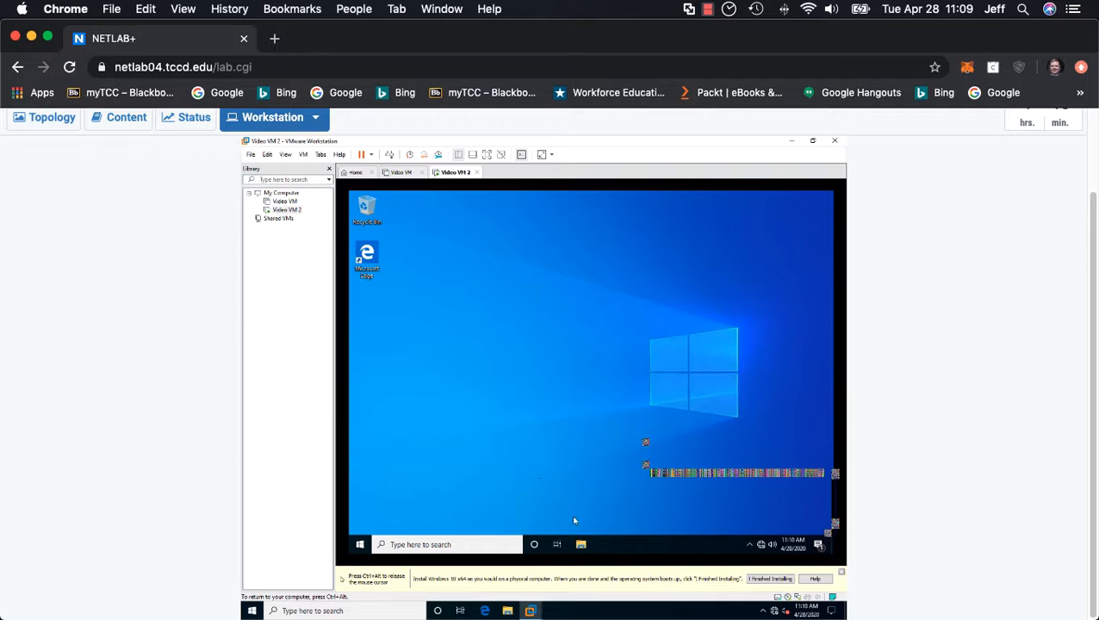
Step: Open the desktop icon settings from the Themes page of the virtual machine's personalization settings
right_click(459, 349)
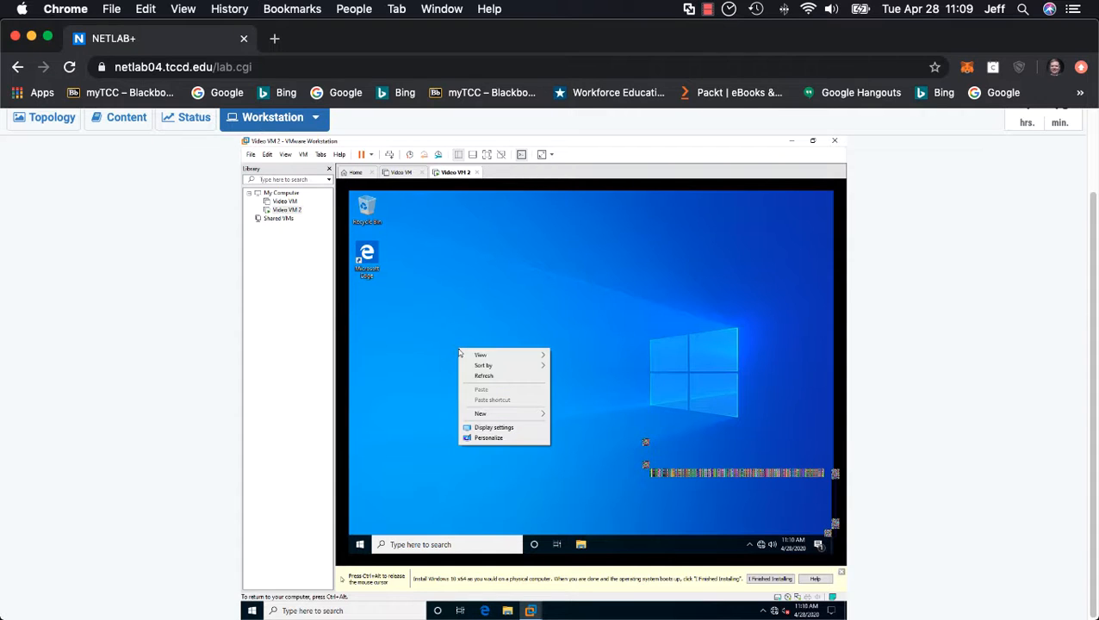
click(480, 429)
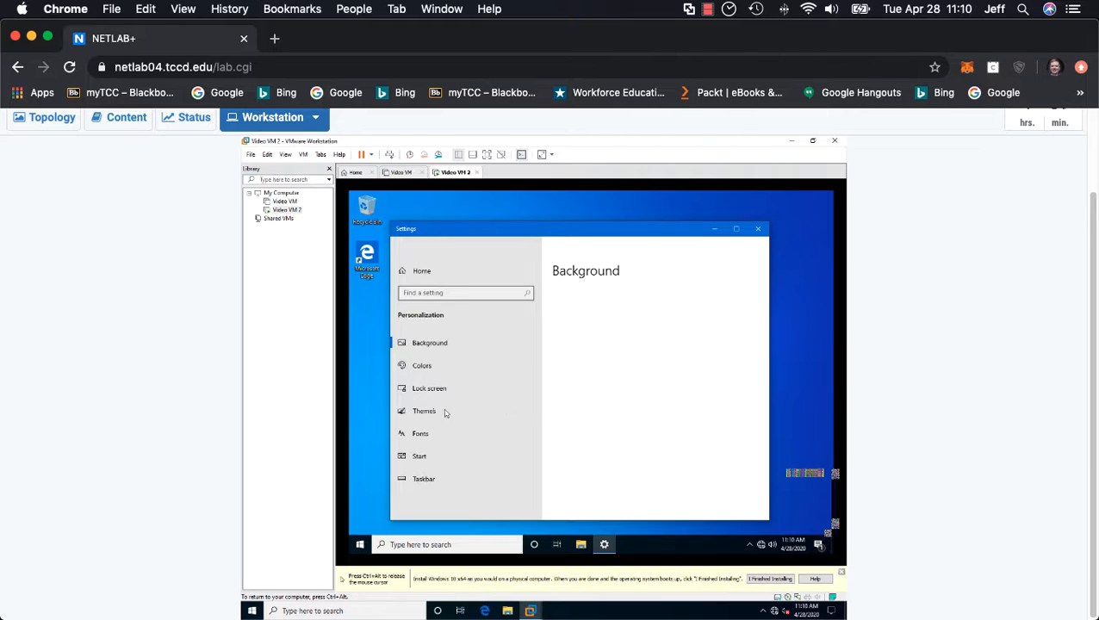
right_click(371, 394)
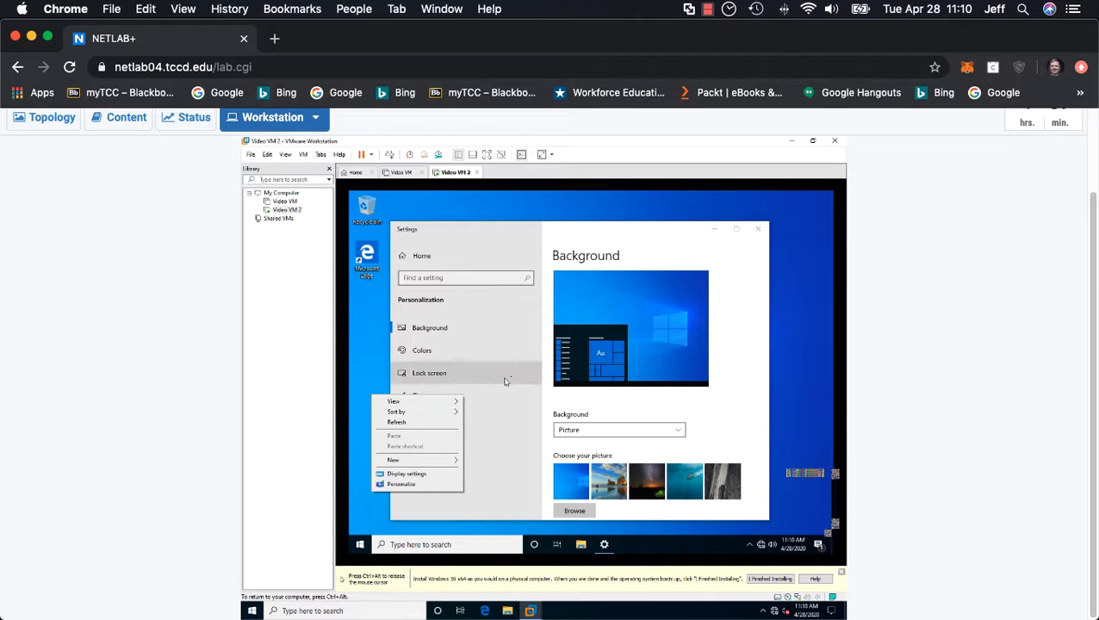
click(575, 249)
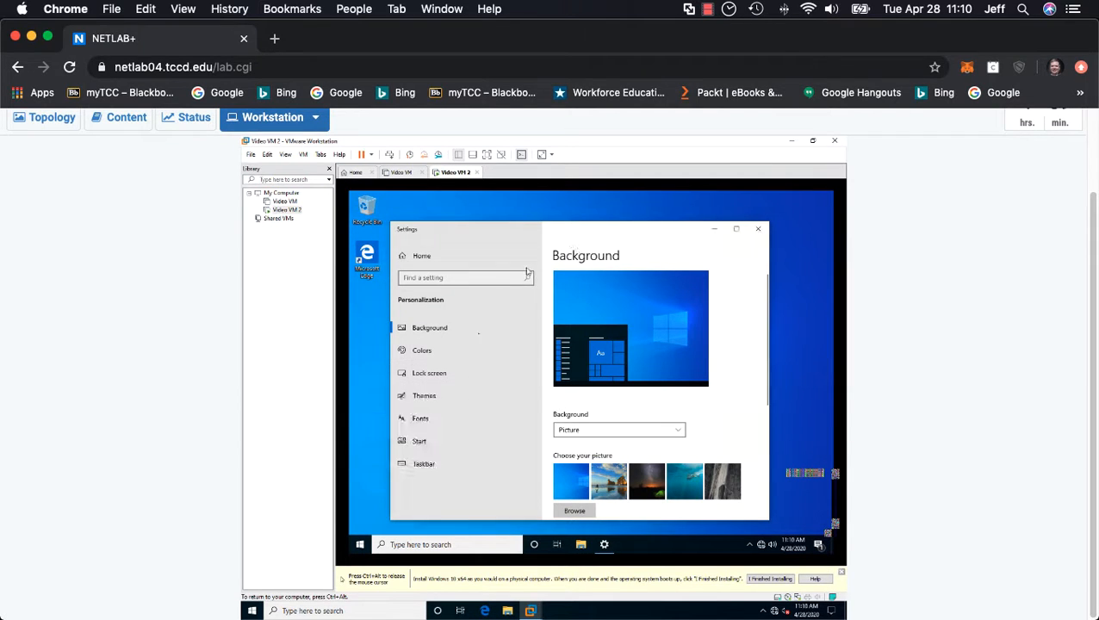
click(442, 397)
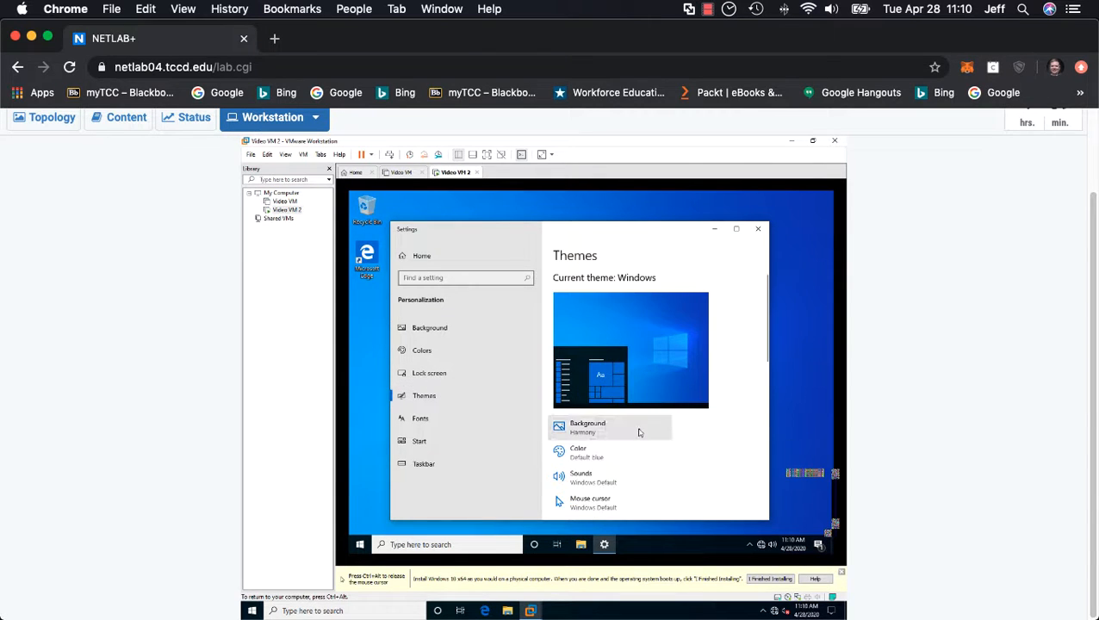
scroll(633, 430, down, 5)
scroll(640, 432, down, 3)
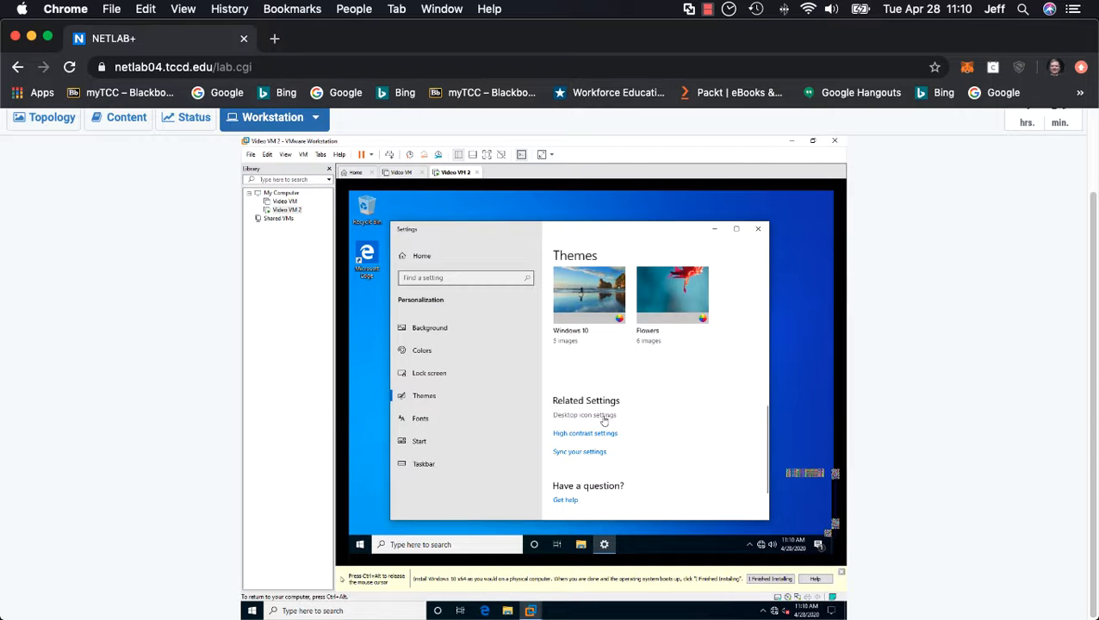
click(603, 416)
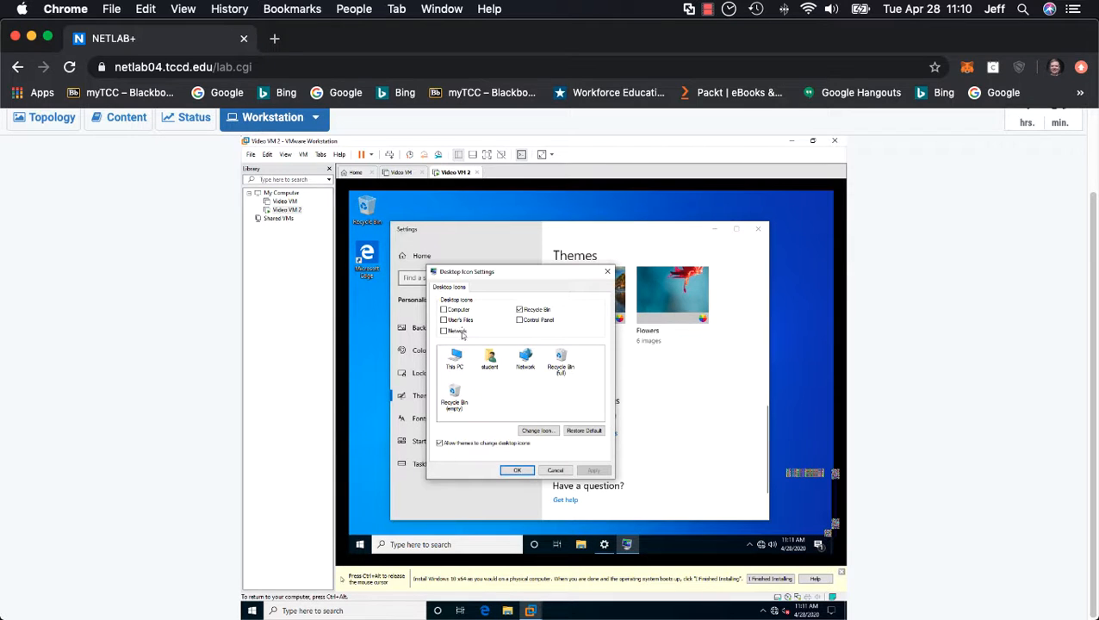
Step: Enable the Computer, User's Files, Network and Control Panel desktop icons, apply them and close Settings
click(444, 309)
click(443, 320)
click(444, 331)
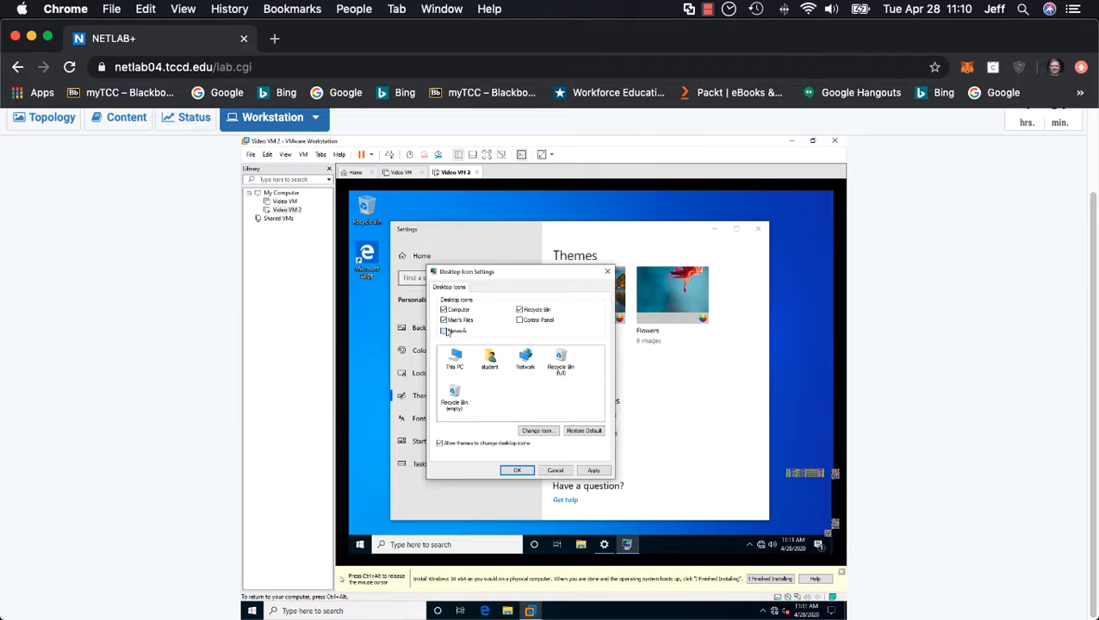
click(519, 320)
click(517, 471)
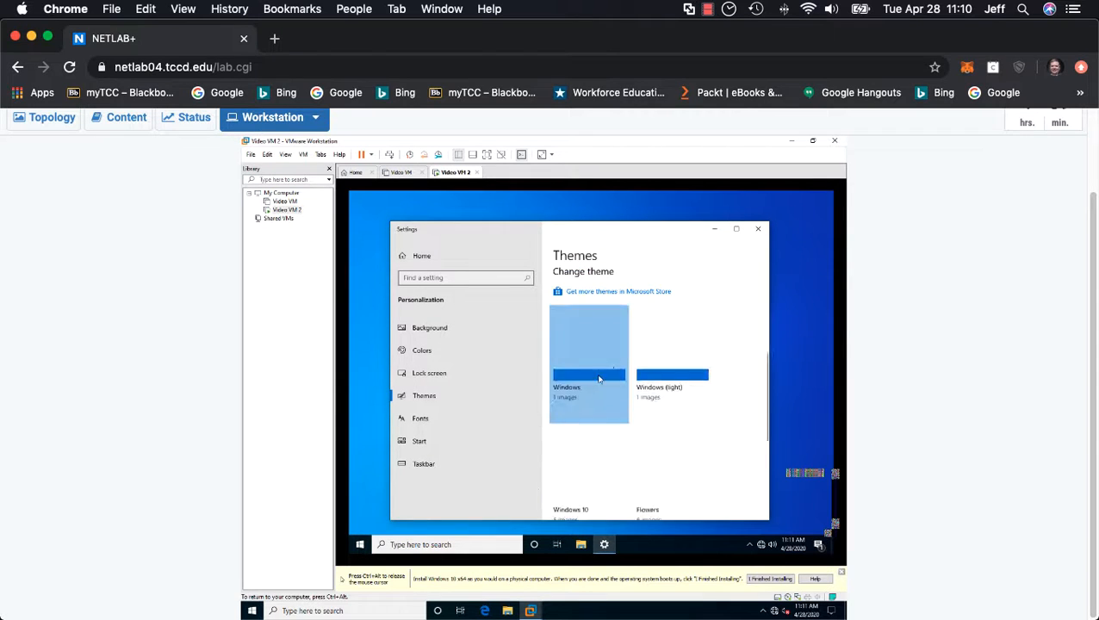
click(757, 229)
Step: Sort the virtual machine's desktop icons by item type
right_click(562, 276)
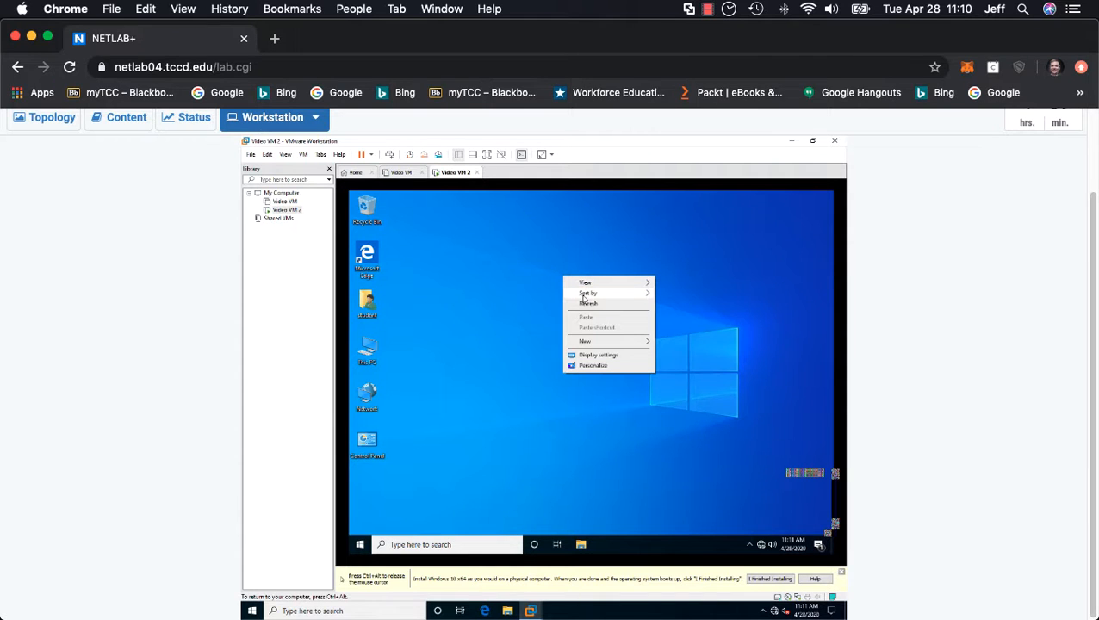
mouse_move(584, 295)
click(680, 315)
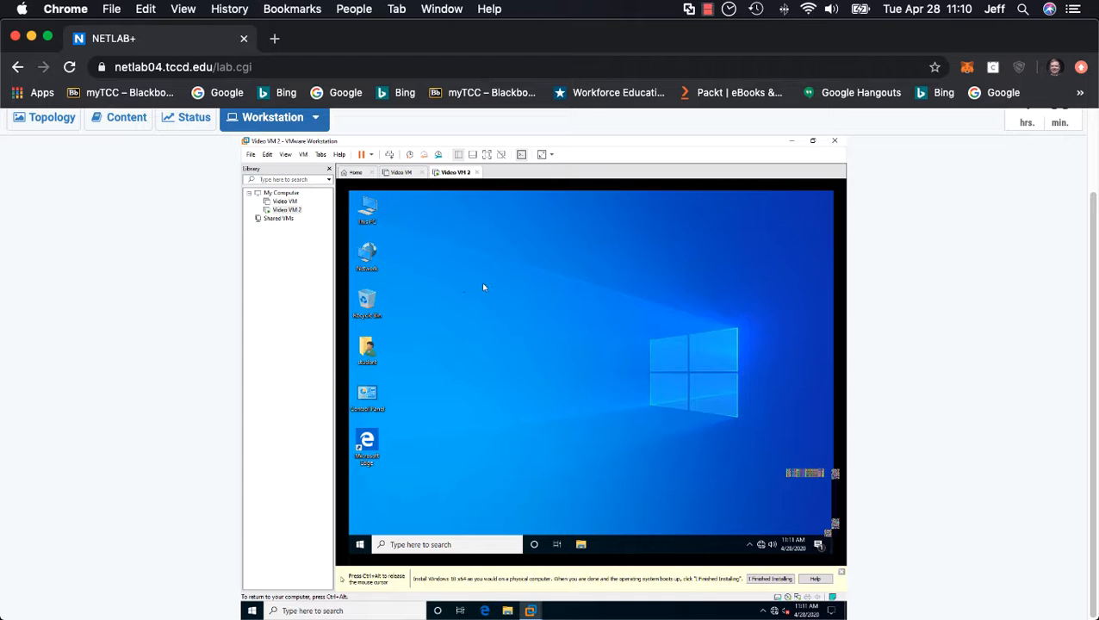
right_click(366, 210)
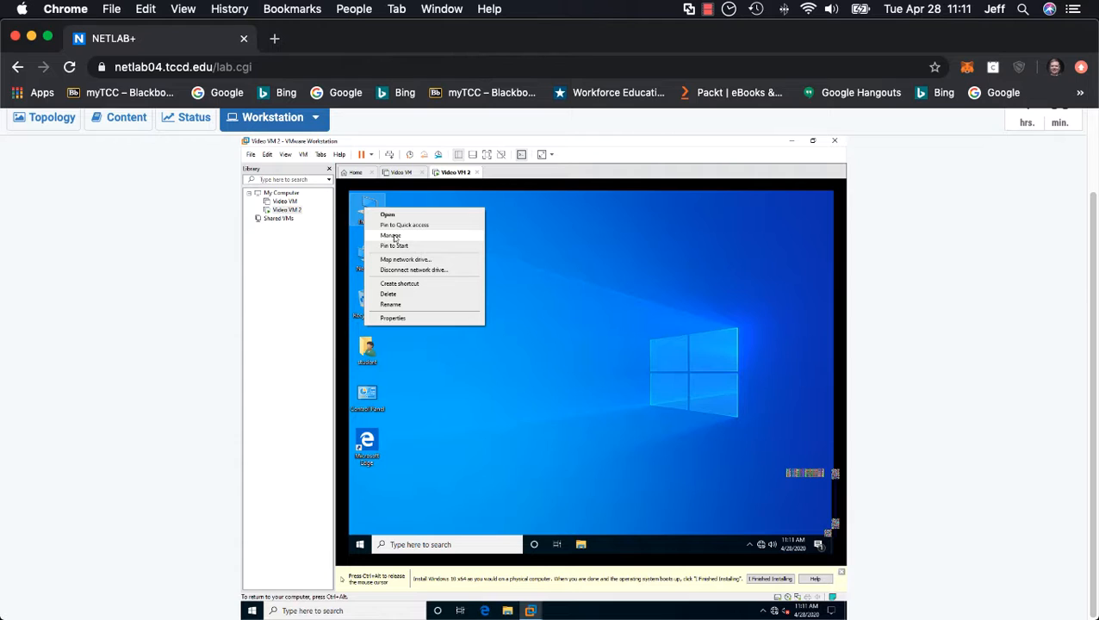
click(515, 275)
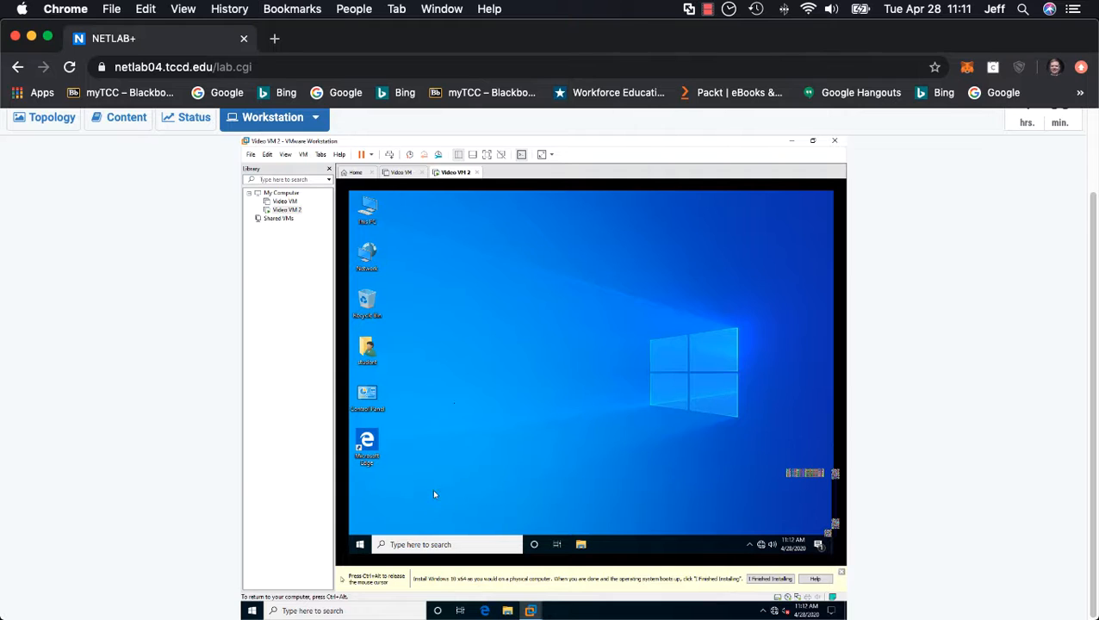
Step: Release input from the virtual machine and shut down the Video VM 2 guest, opting not to show the shutdown confirmation message again
key(ctrl+alt)
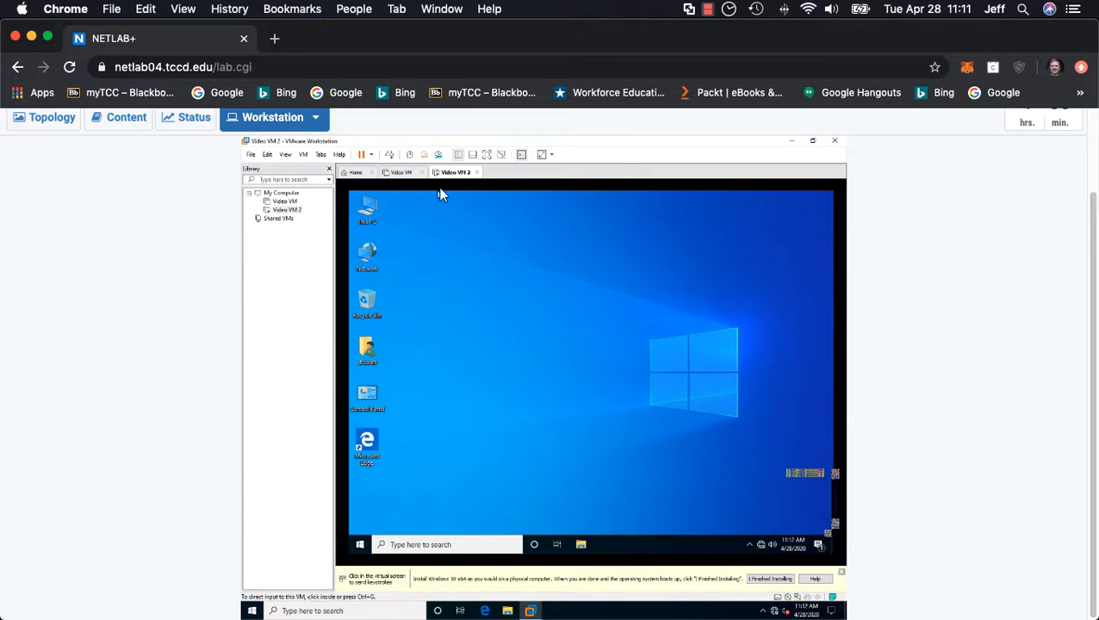
right_click(448, 173)
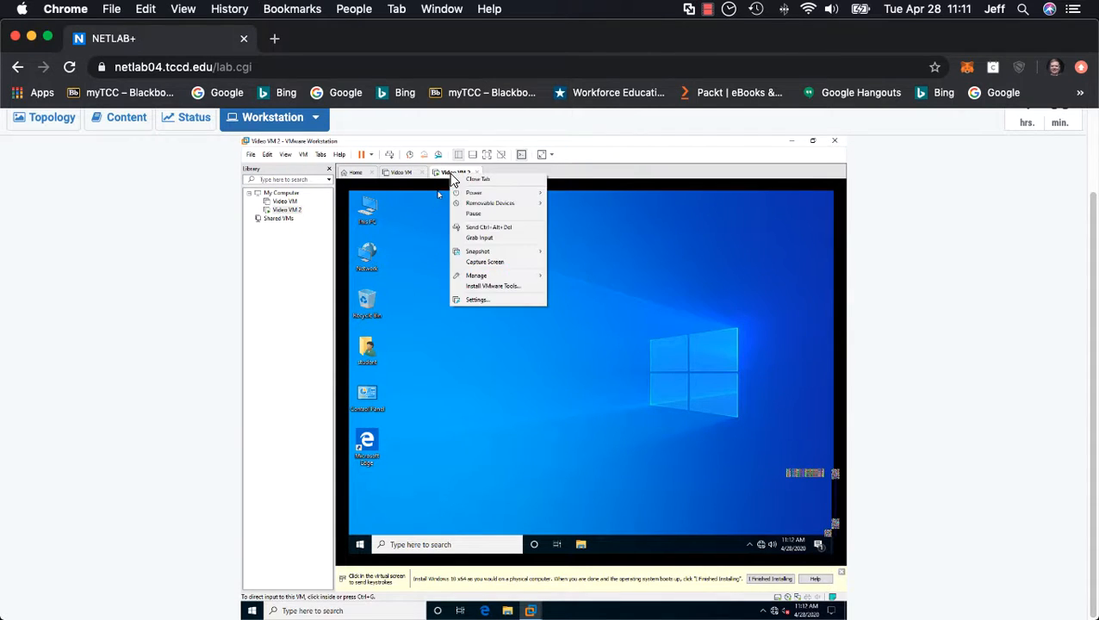
mouse_move(474, 195)
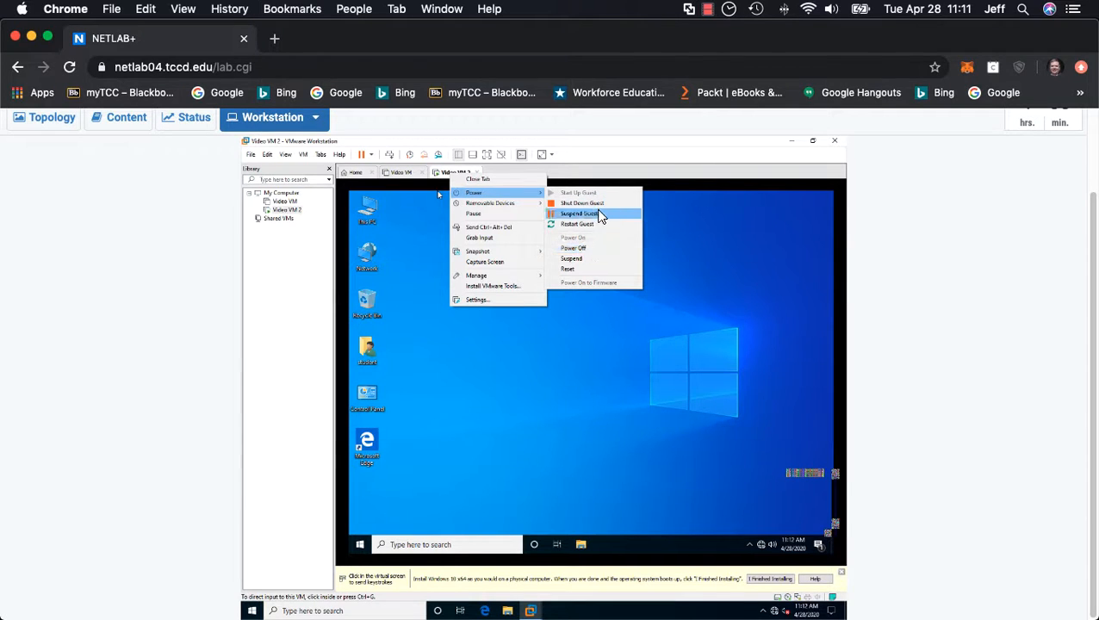
click(599, 207)
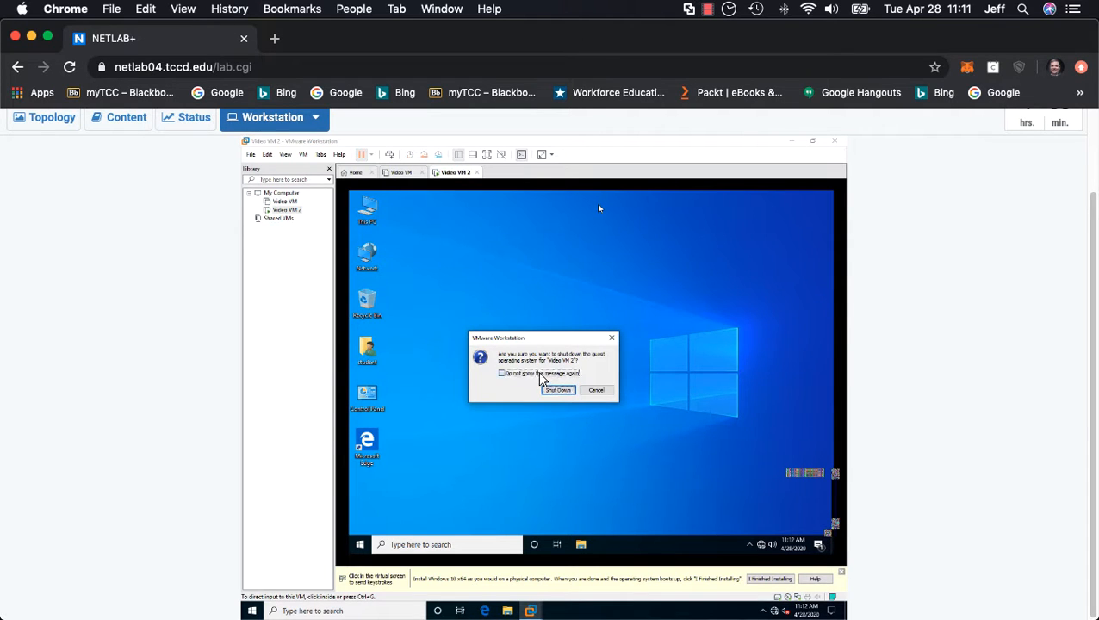
click(538, 375)
click(558, 392)
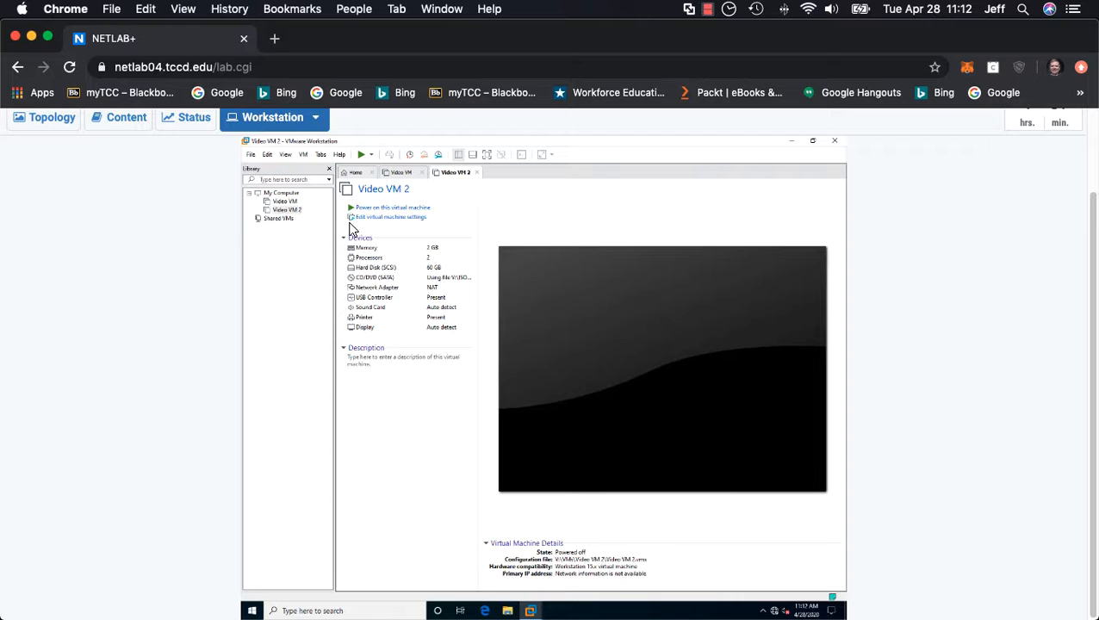
Step: Open Video VM's directory, permanently delete the Video VM folder from the VMs folder and close File Explorer
click(290, 203)
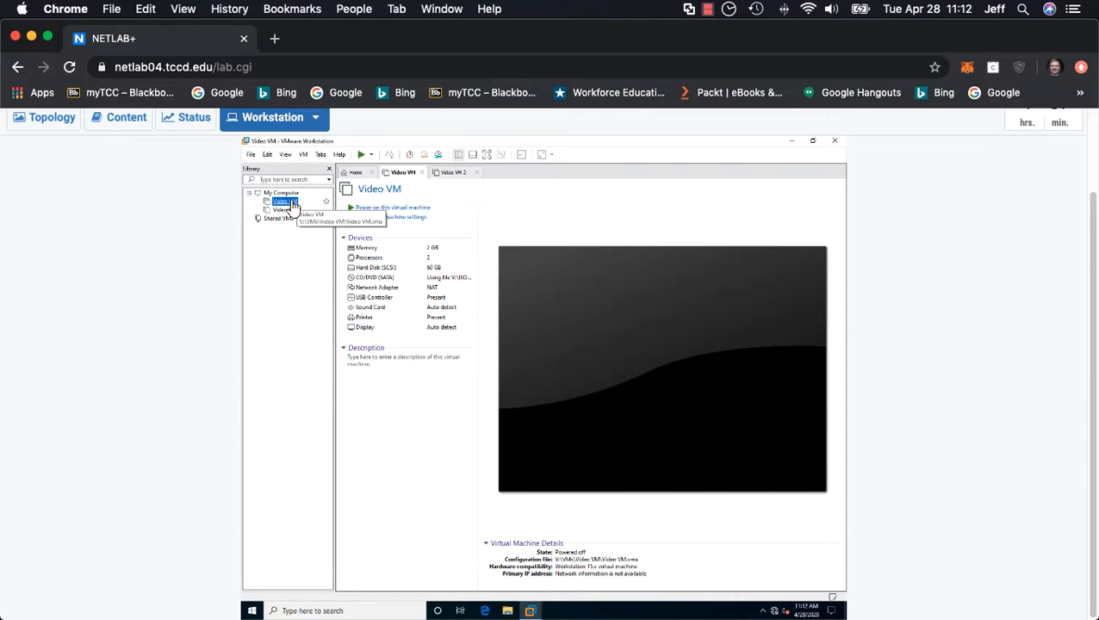
right_click(292, 206)
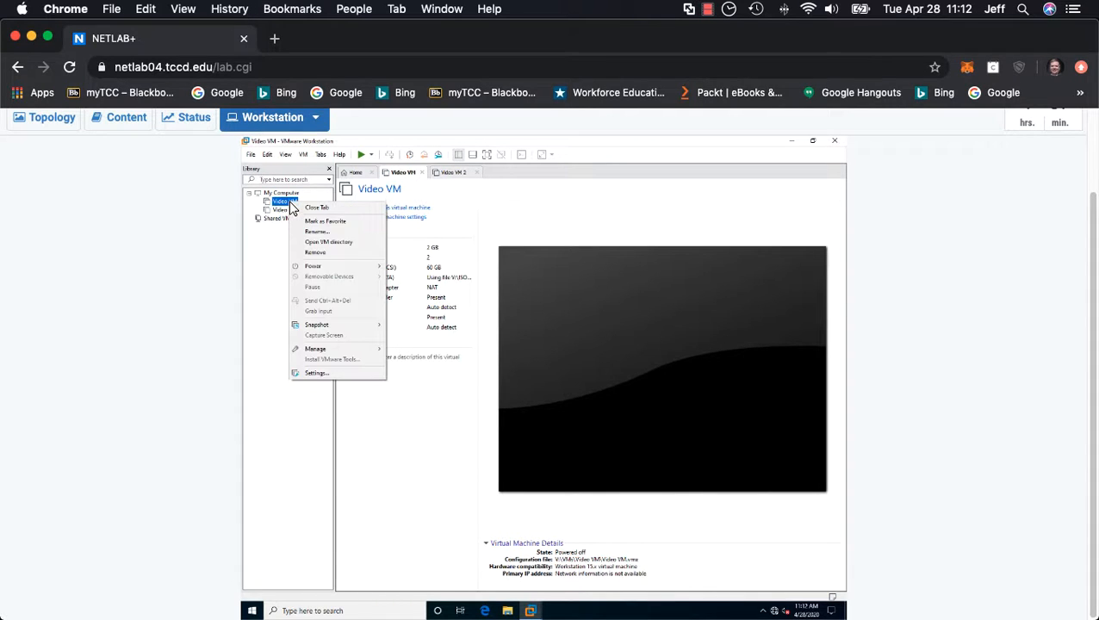
click(336, 243)
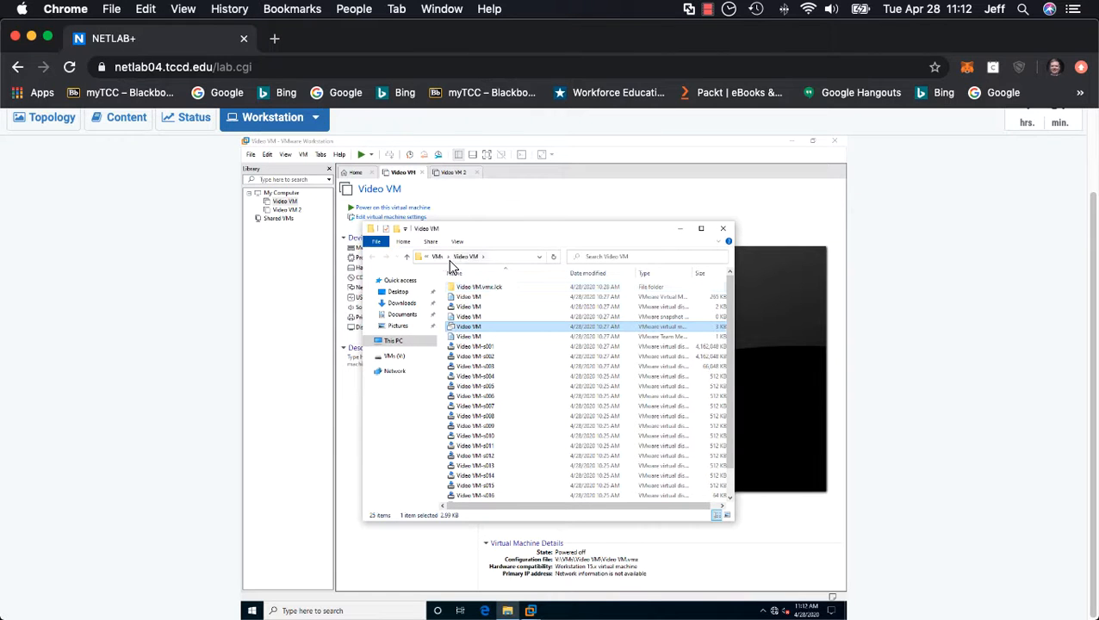
click(439, 257)
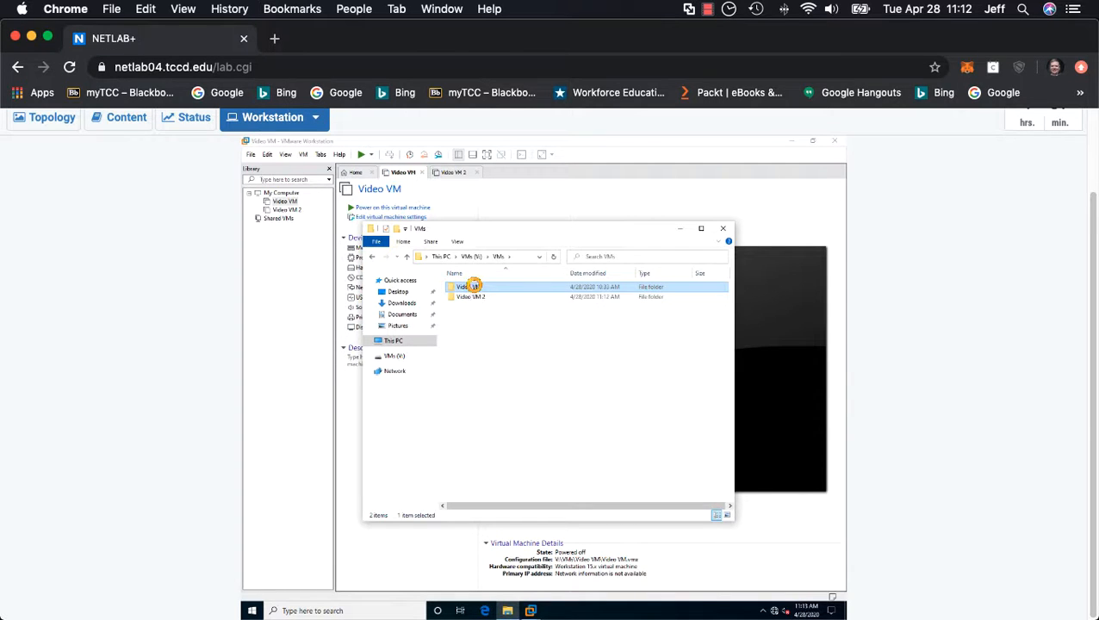
right_click(473, 287)
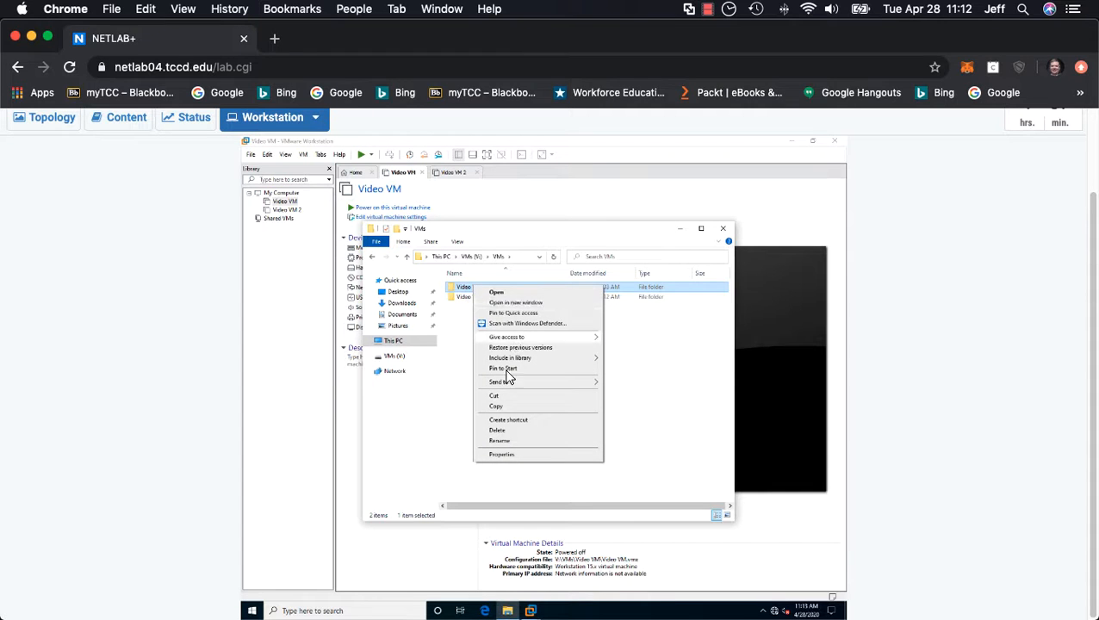
click(511, 432)
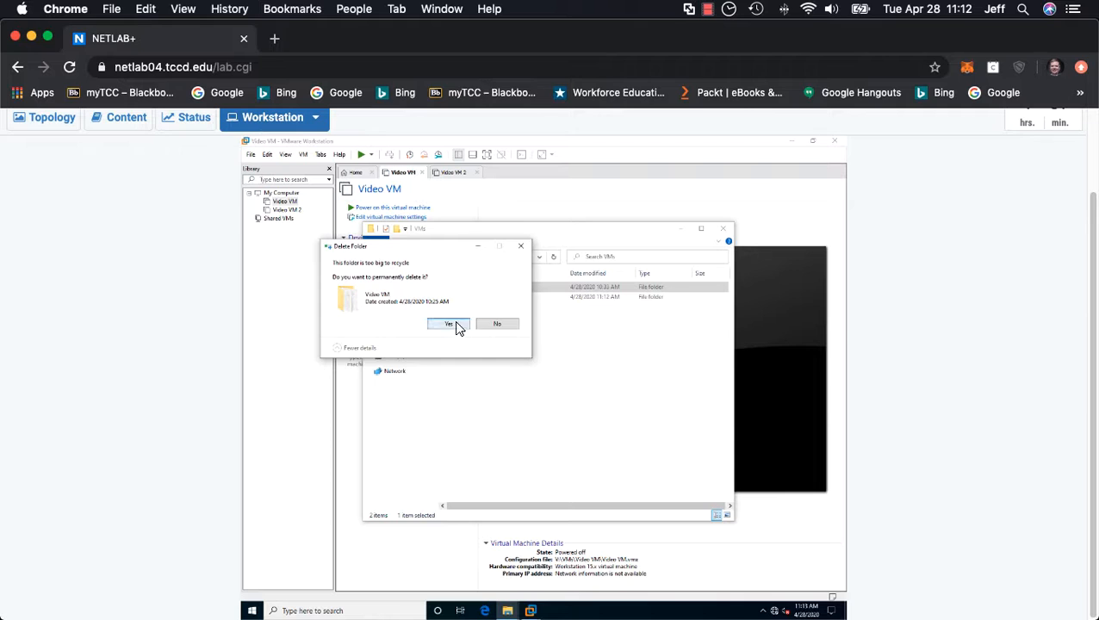
click(450, 323)
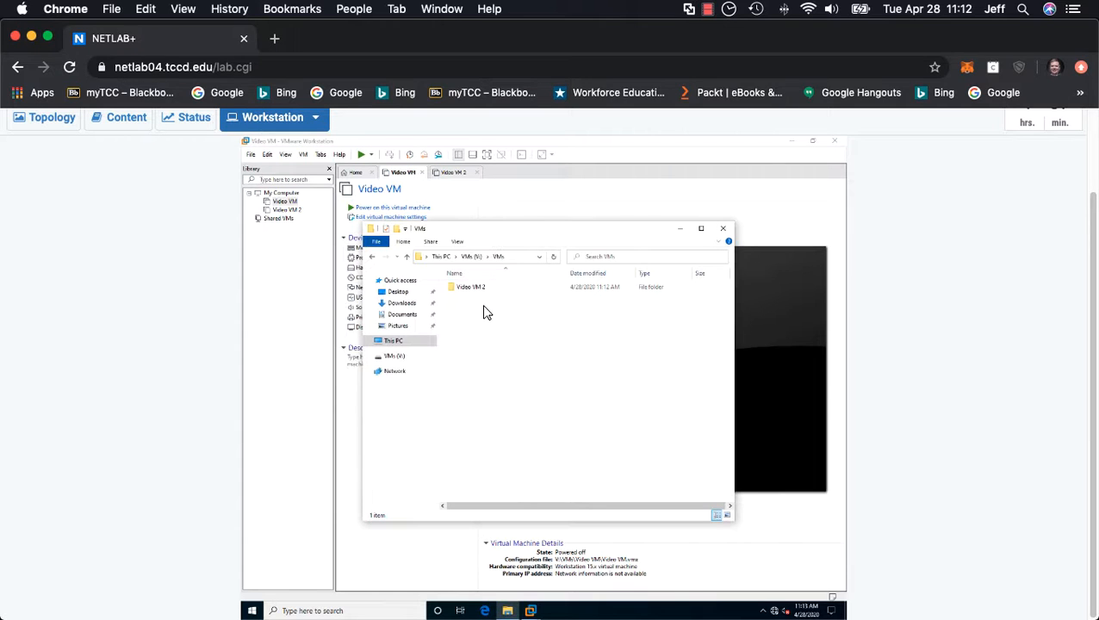
click(717, 230)
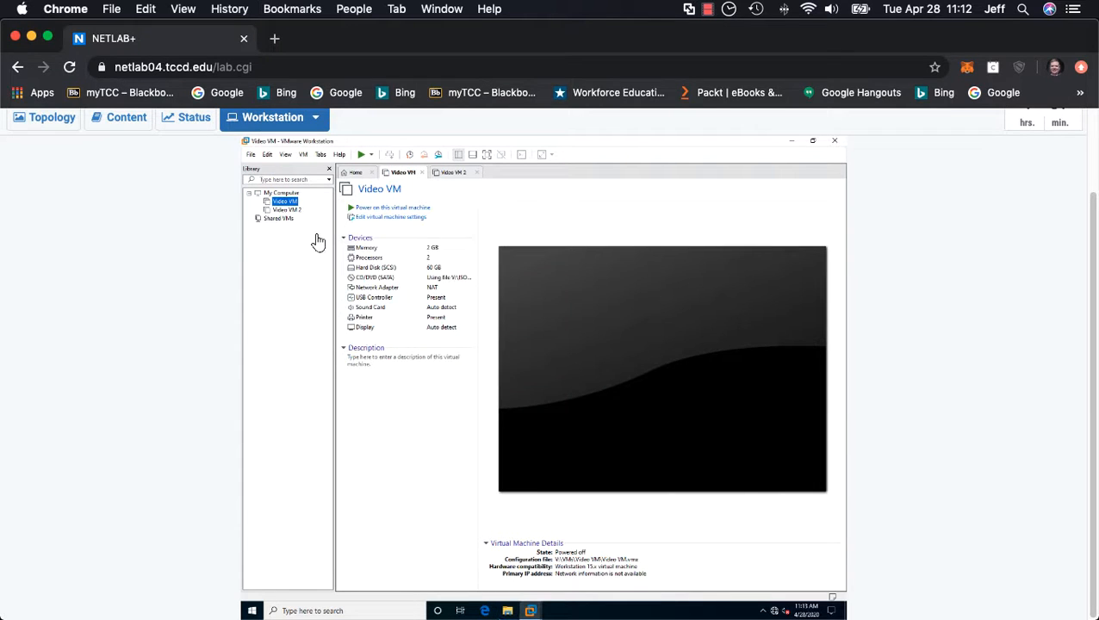
Step: Remove Video VM from the library and close VMware Workstation
right_click(292, 202)
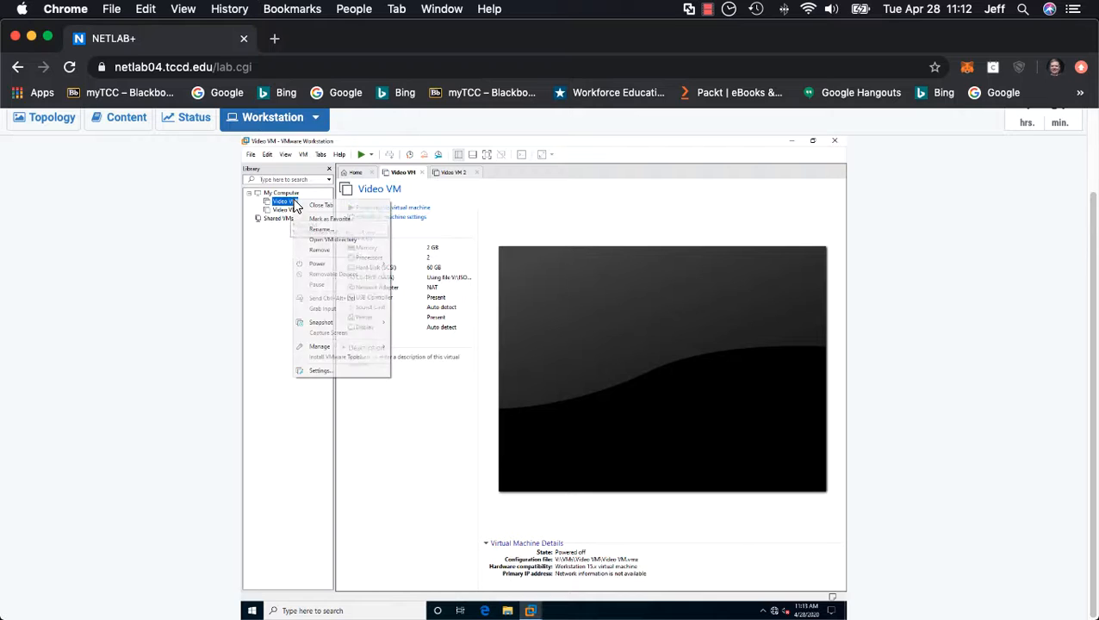
click(328, 248)
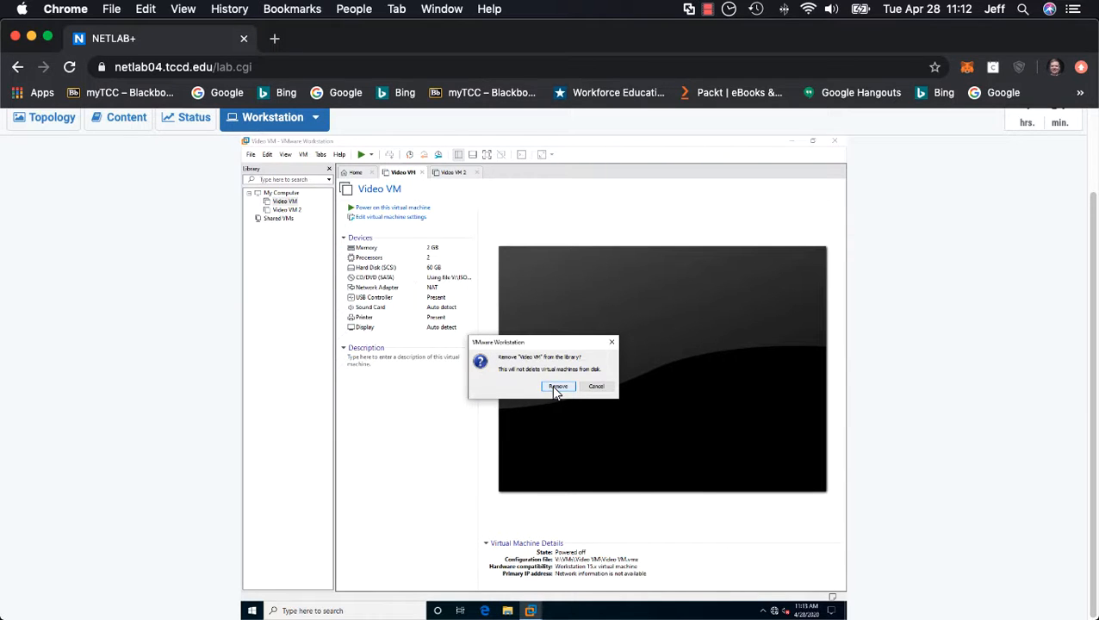
click(557, 388)
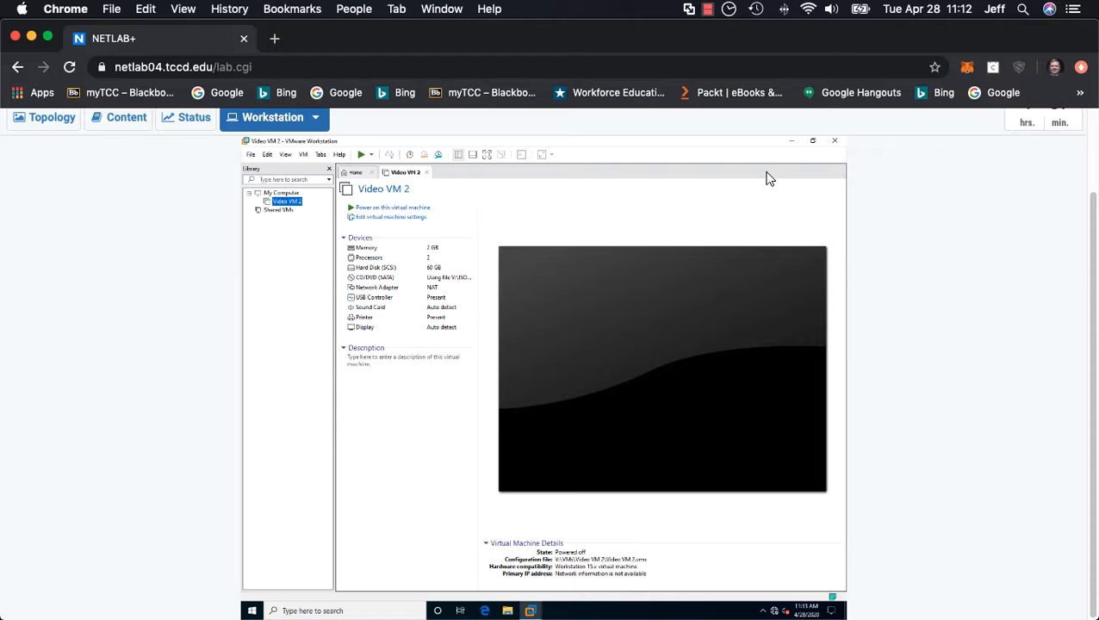
click(837, 143)
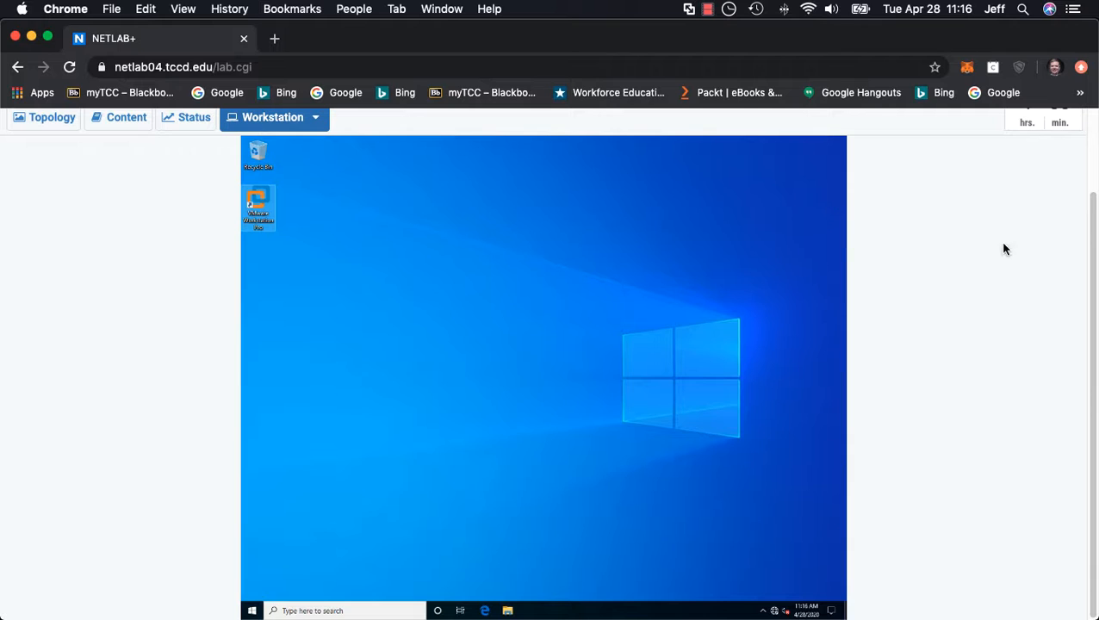
drag(1093, 258, 1094, 169)
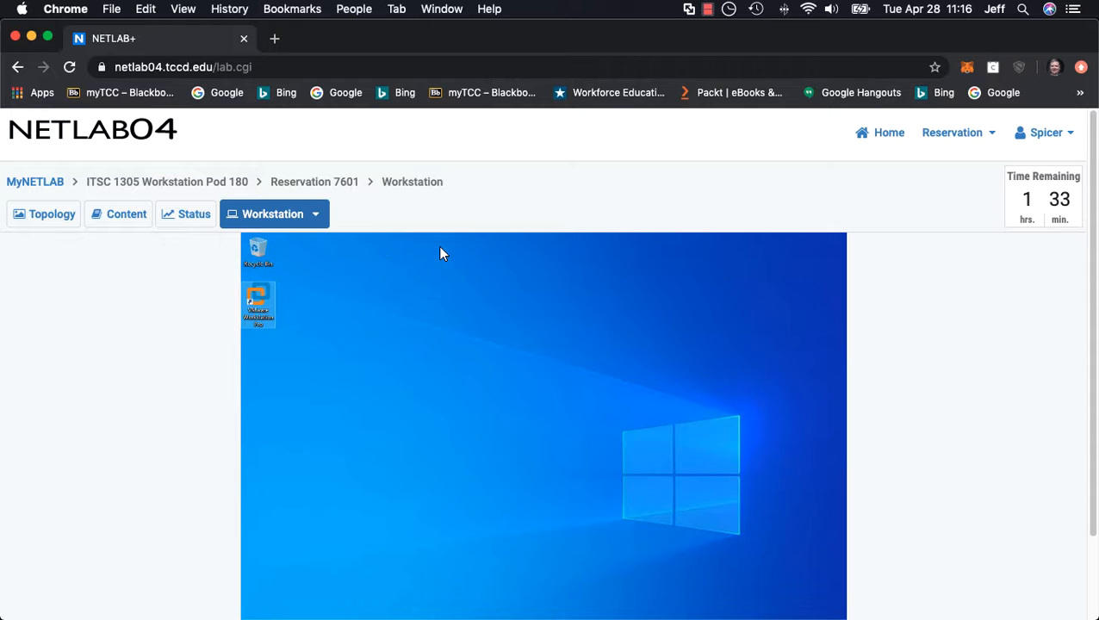
Step: Power off the Workstation PC in the ITSC 1305 Workstation Pod 180 reservation
click(315, 214)
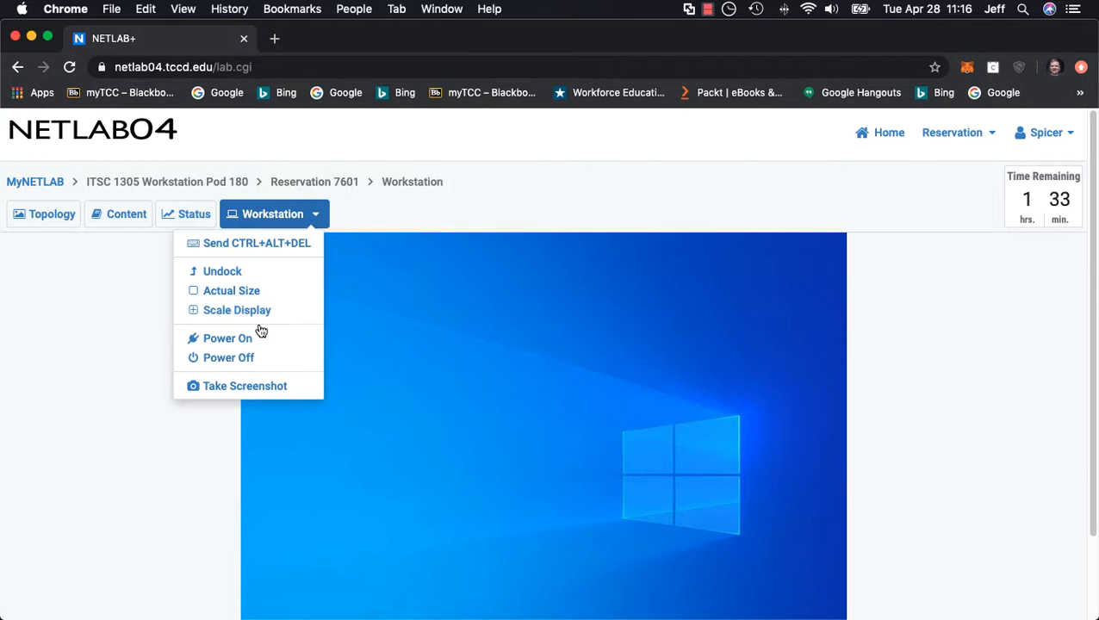
click(229, 358)
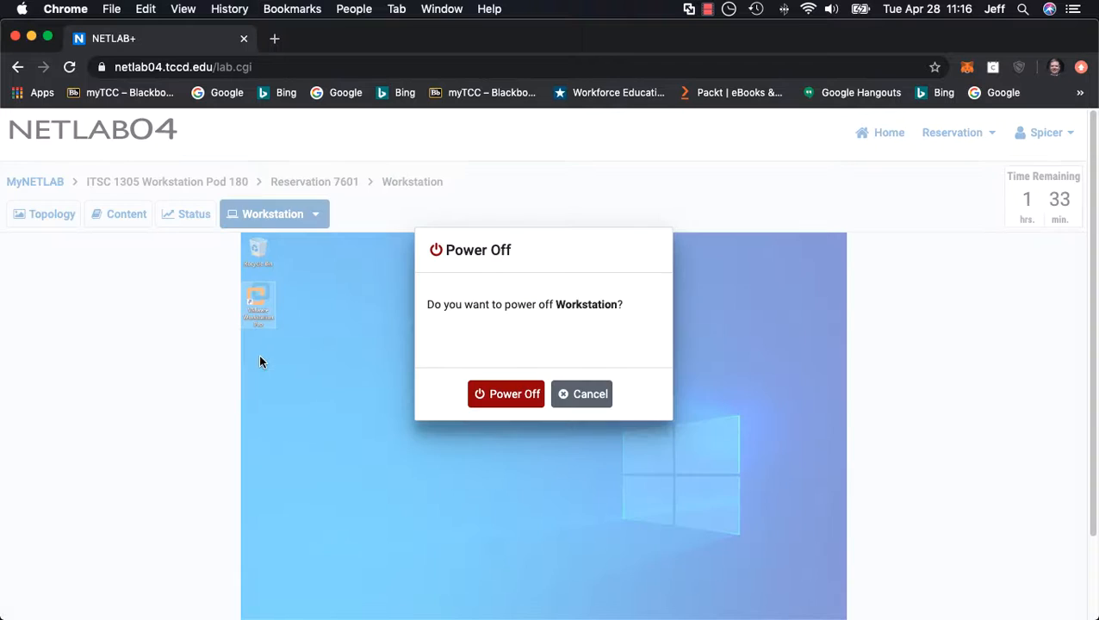
click(513, 398)
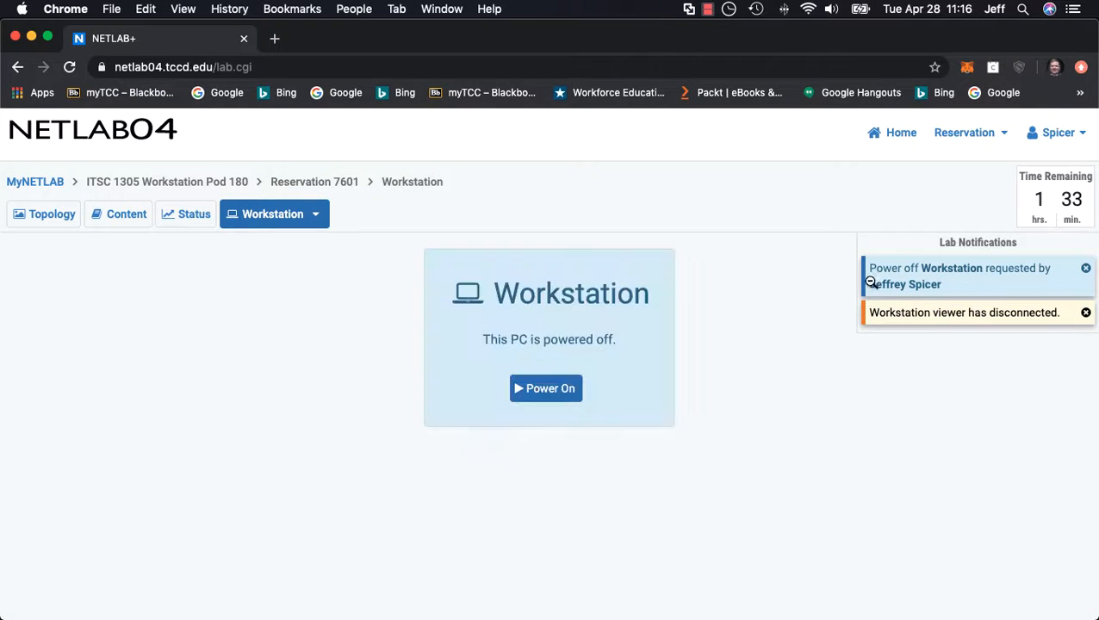
Step: End the current lab reservation immediately for all users of the pod and return to the scheduled lab reservations overview
click(991, 136)
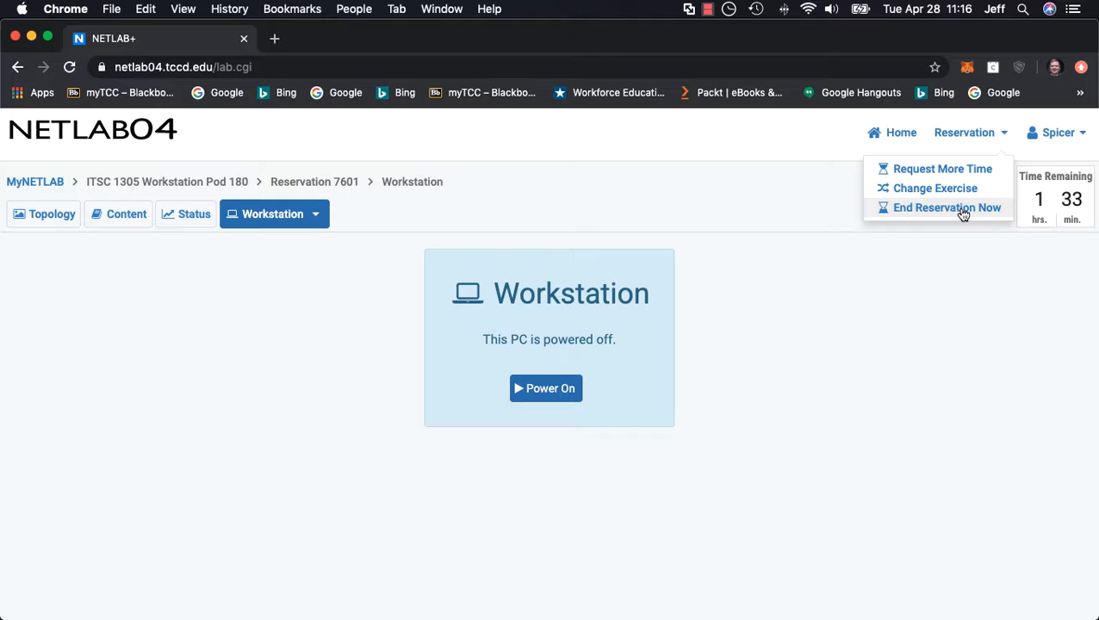
click(962, 214)
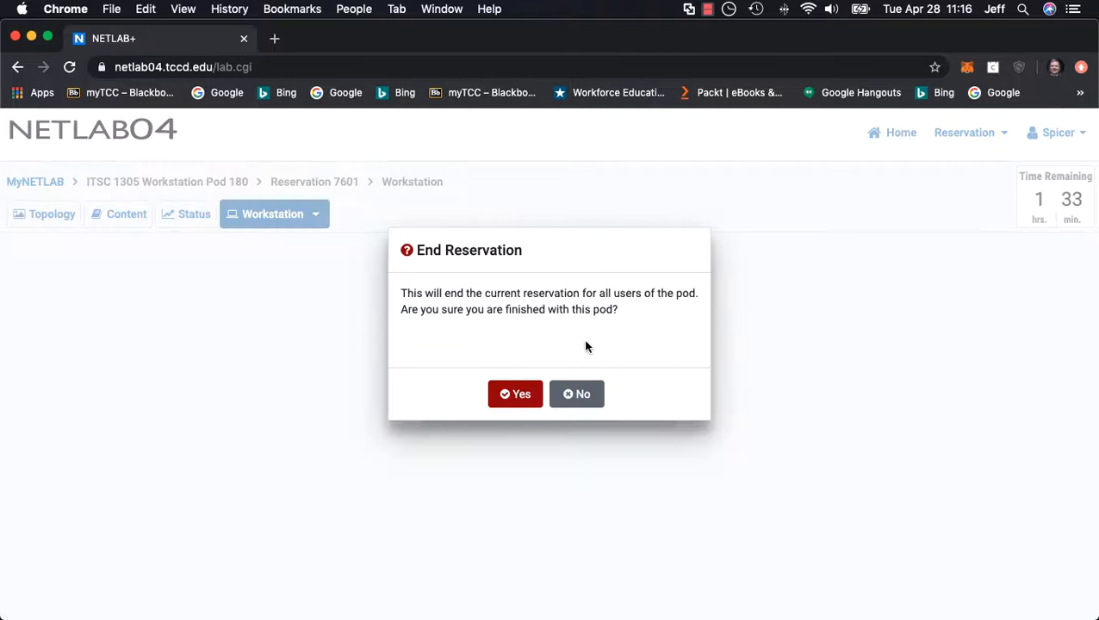
click(517, 393)
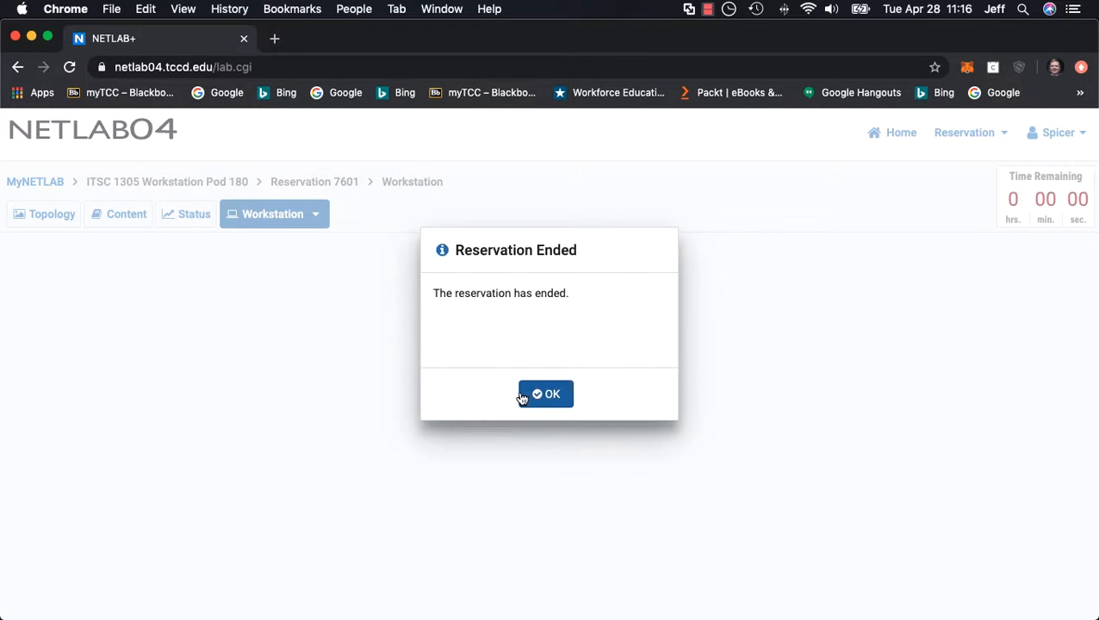
click(575, 394)
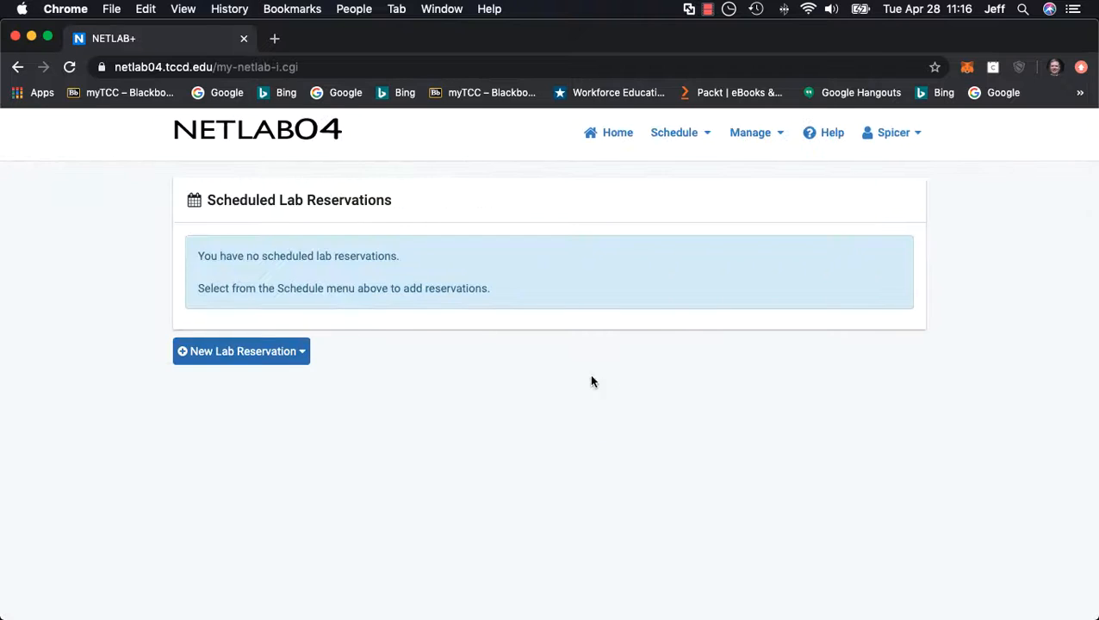